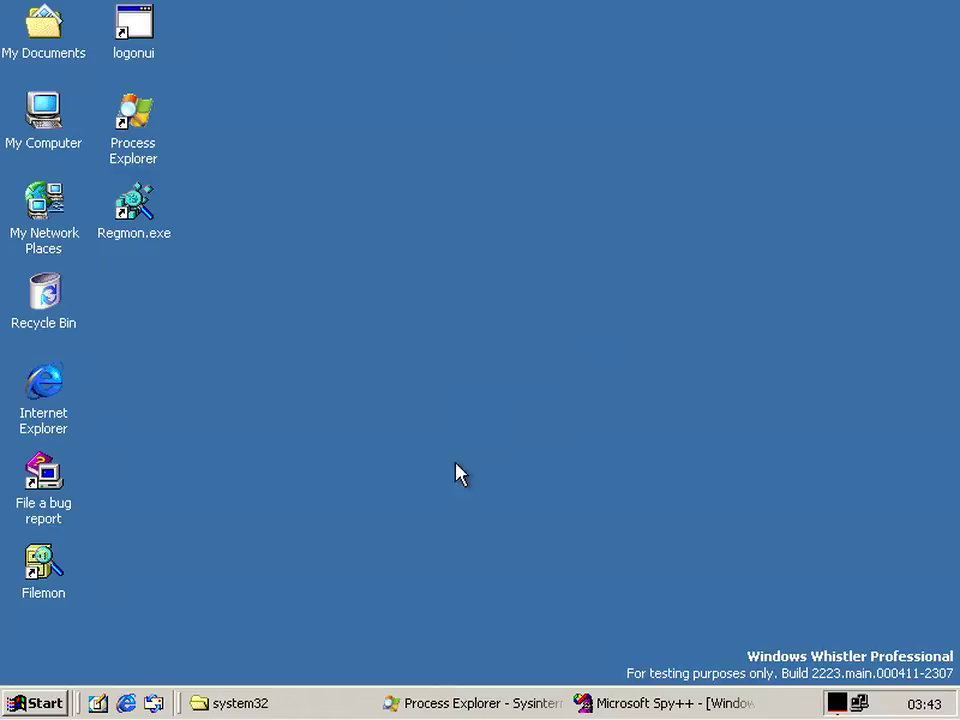
- Inspect UXCTRL.dll and UxTheme.dll under Explorer.exe in Process Explorer, then bring up the system32 window
{"action": "left_click", "coordinate": [505, 705]}
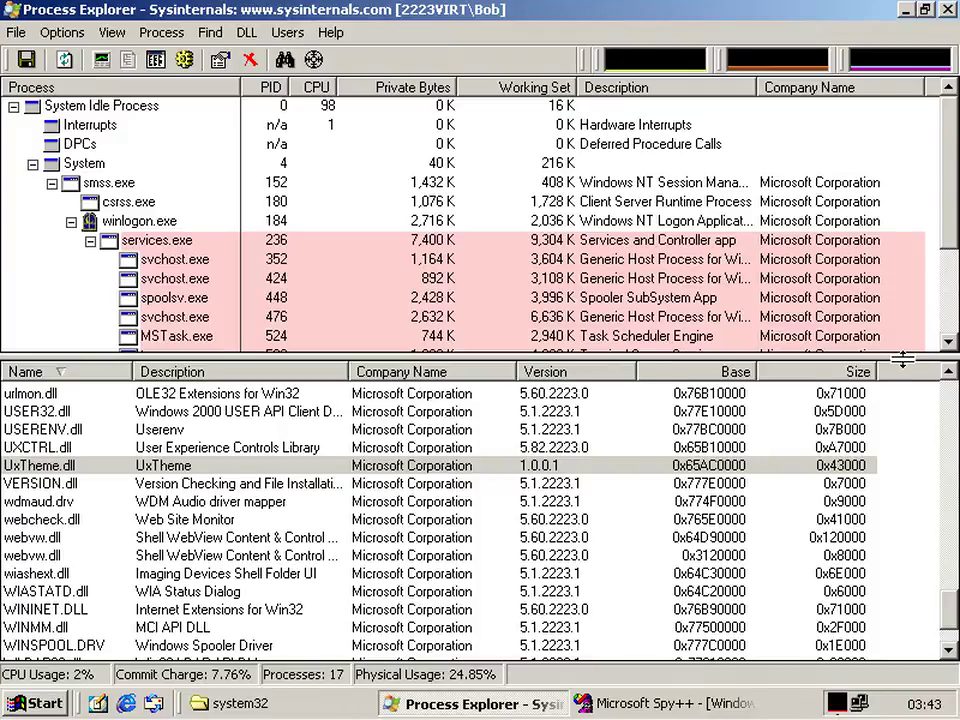
{"action": "scroll", "coordinate": [712, 196], "scroll_direction": "down", "scroll_amount": 3}
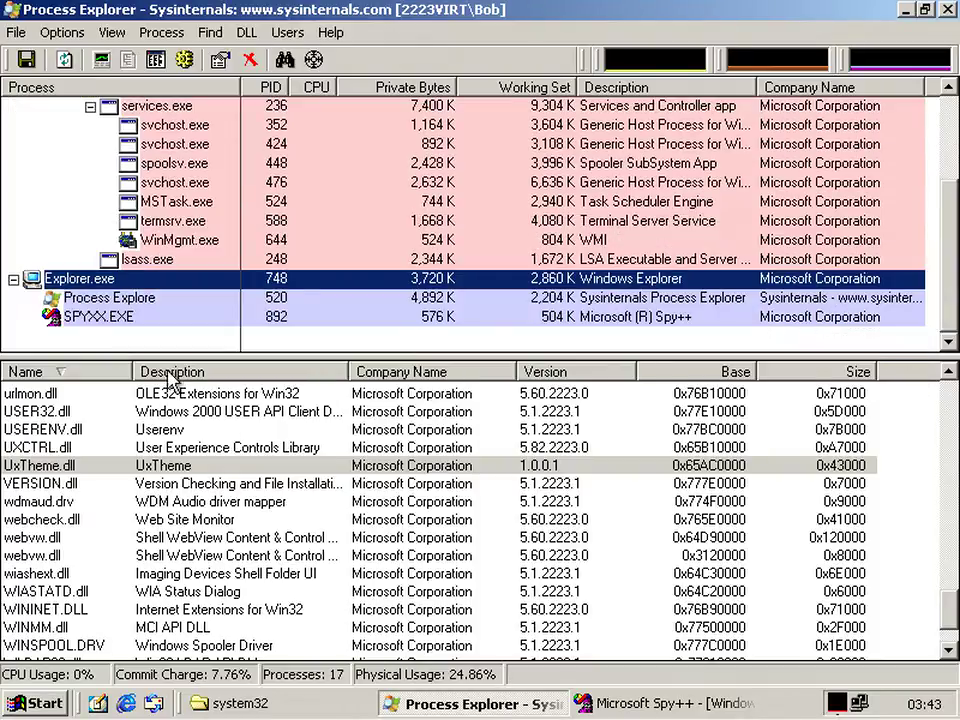
{"action": "left_click", "coordinate": [170, 450]}
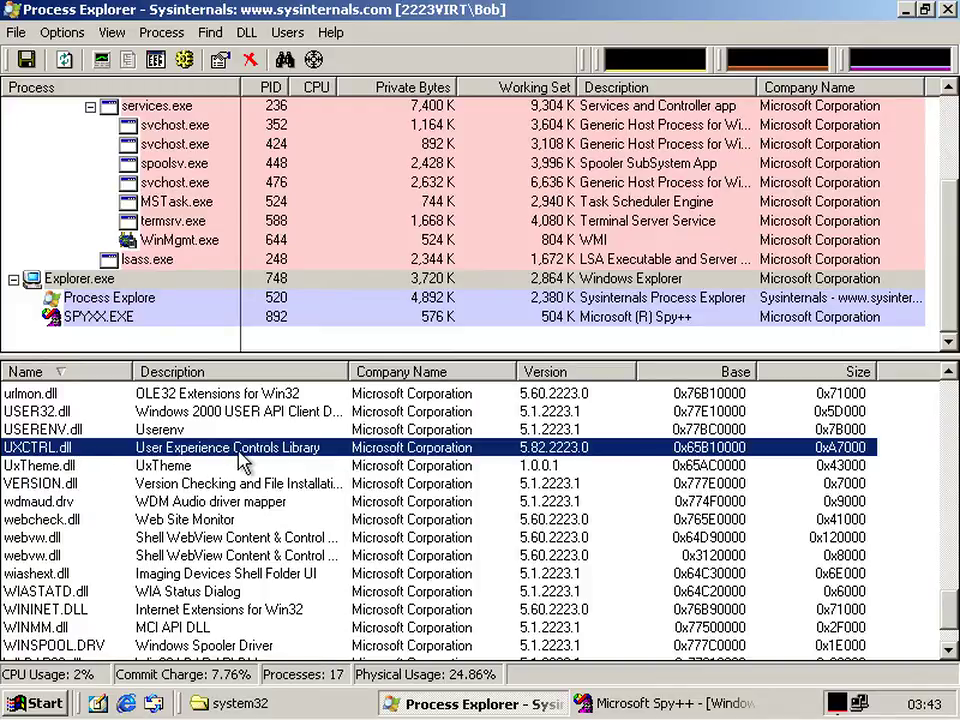
{"action": "left_click", "coordinate": [208, 467]}
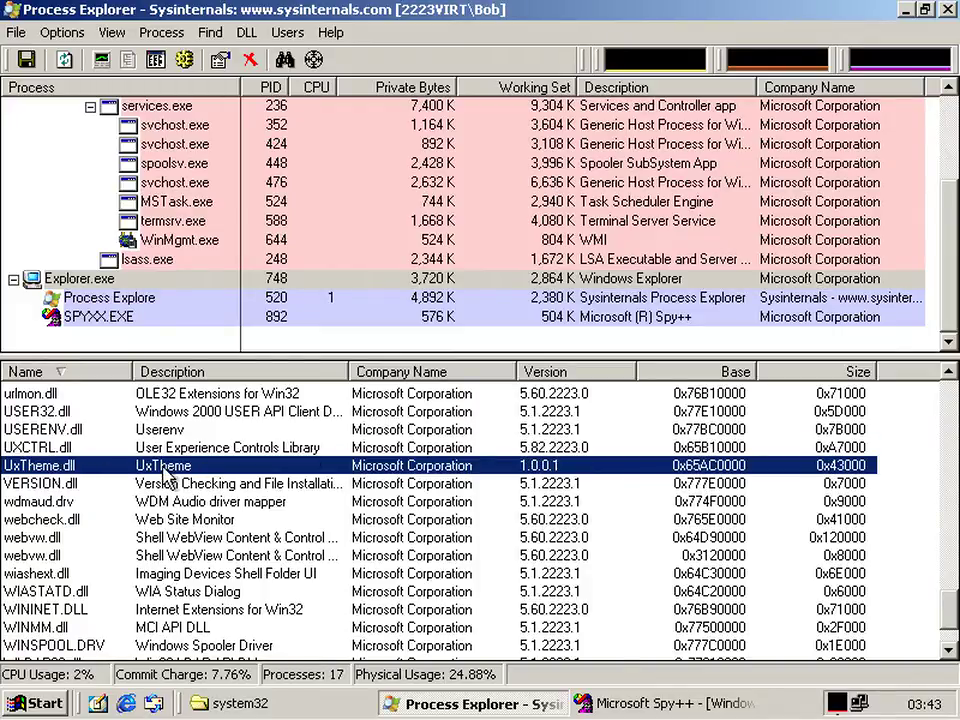
{"action": "left_click", "coordinate": [266, 708]}
- Review the UxReBar and UxToolbar classes in Spy++, then bring the system32 folder window forward
{"action": "left_click", "coordinate": [610, 703]}
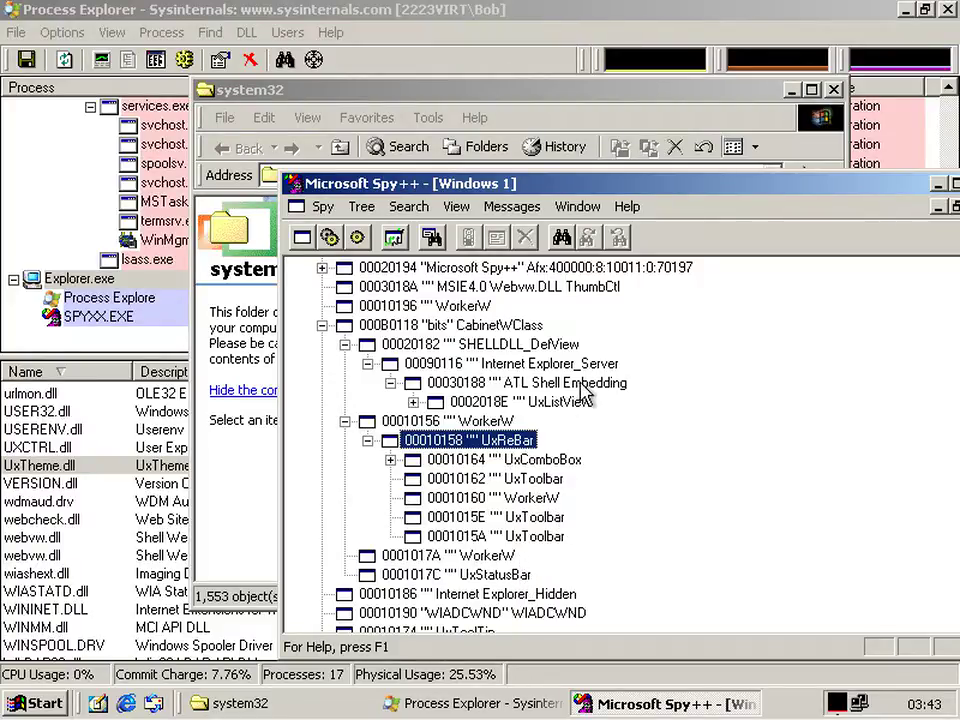
{"action": "left_click", "coordinate": [510, 98]}
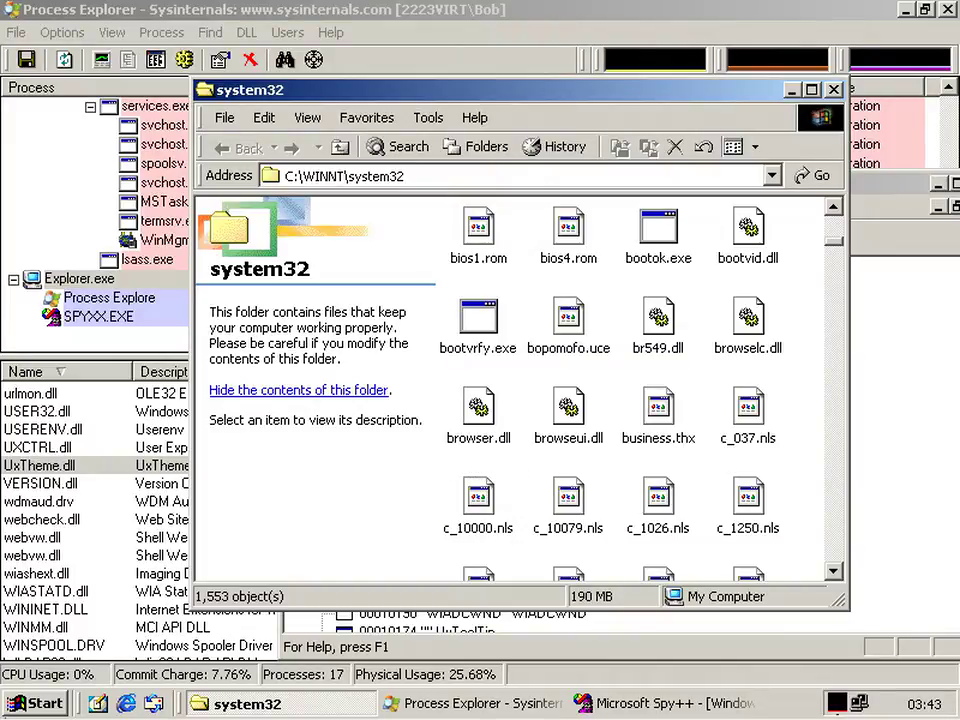
{"action": "key", "text": "super"}
{"action": "type", "text": "r"}
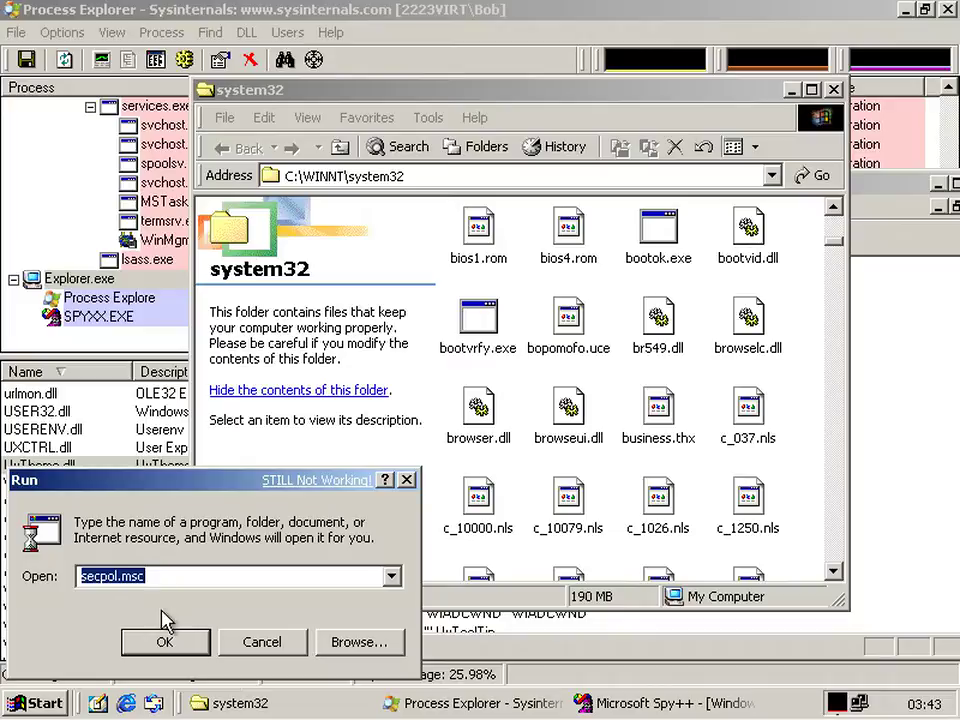
{"action": "type", "text": "services.msc"}
{"action": "key", "text": "Return"}
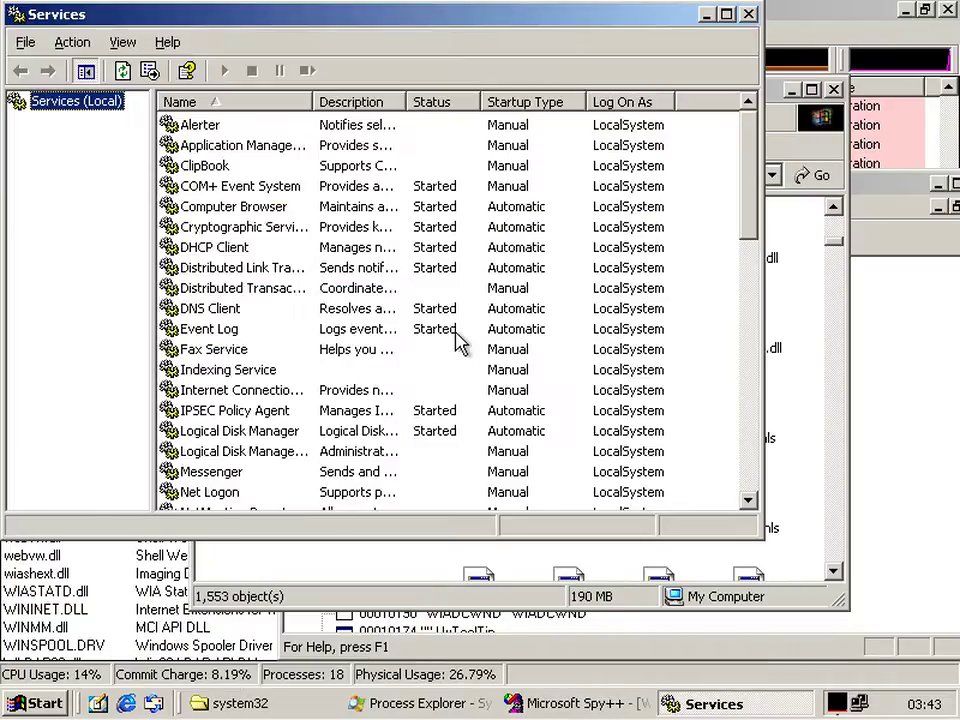
{"action": "scroll", "coordinate": [455, 340], "scroll_direction": "down", "scroll_amount": 12}
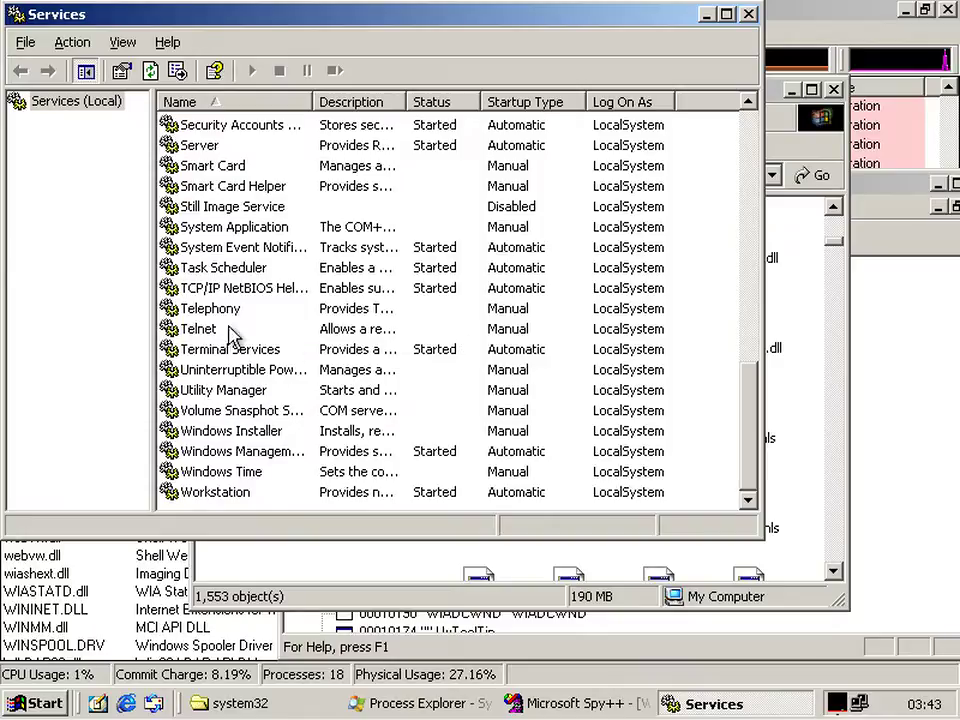
{"action": "left_click", "coordinate": [748, 14]}
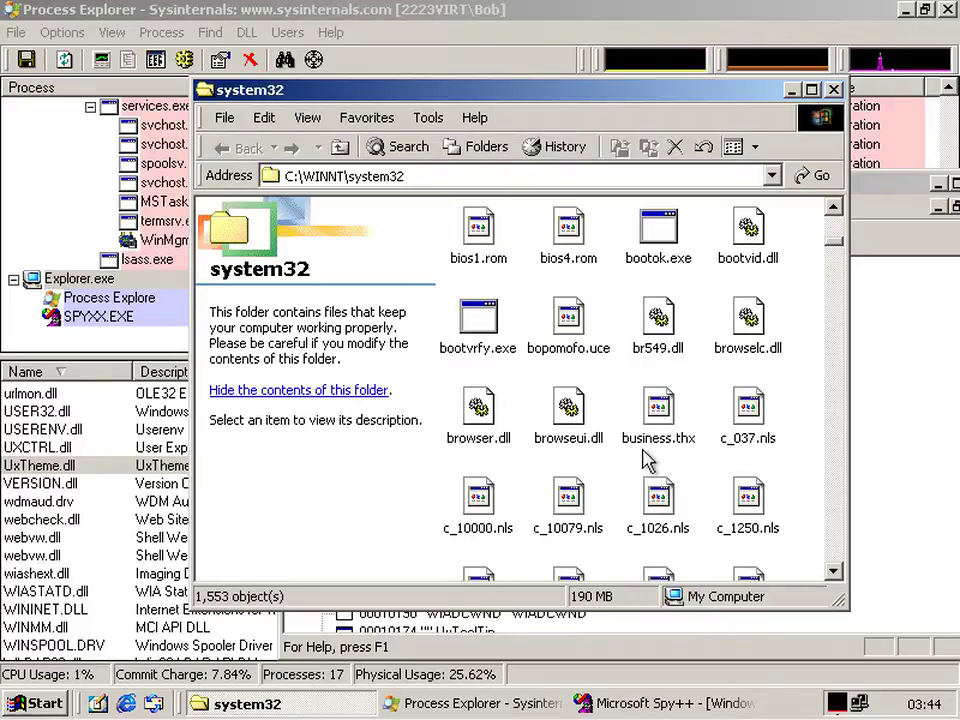
- Open business.thx's Version tab and select Product Name, showing 'Microsoft Business Theme for Windows'
{"action": "mouse_move", "coordinate": [658, 440]}
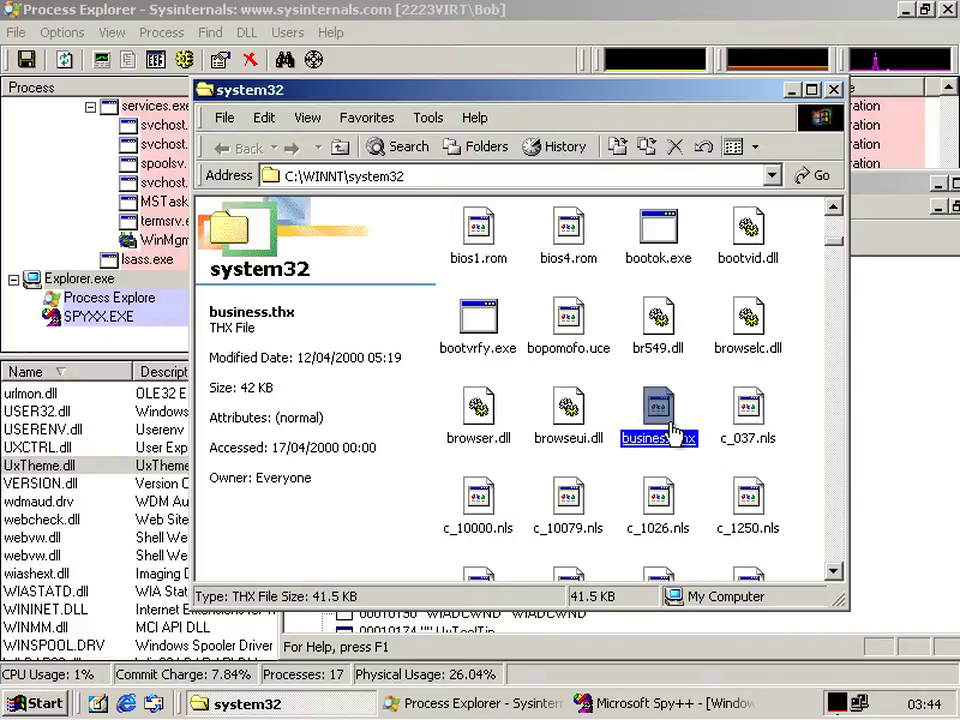
{"action": "right_click", "coordinate": [662, 405]}
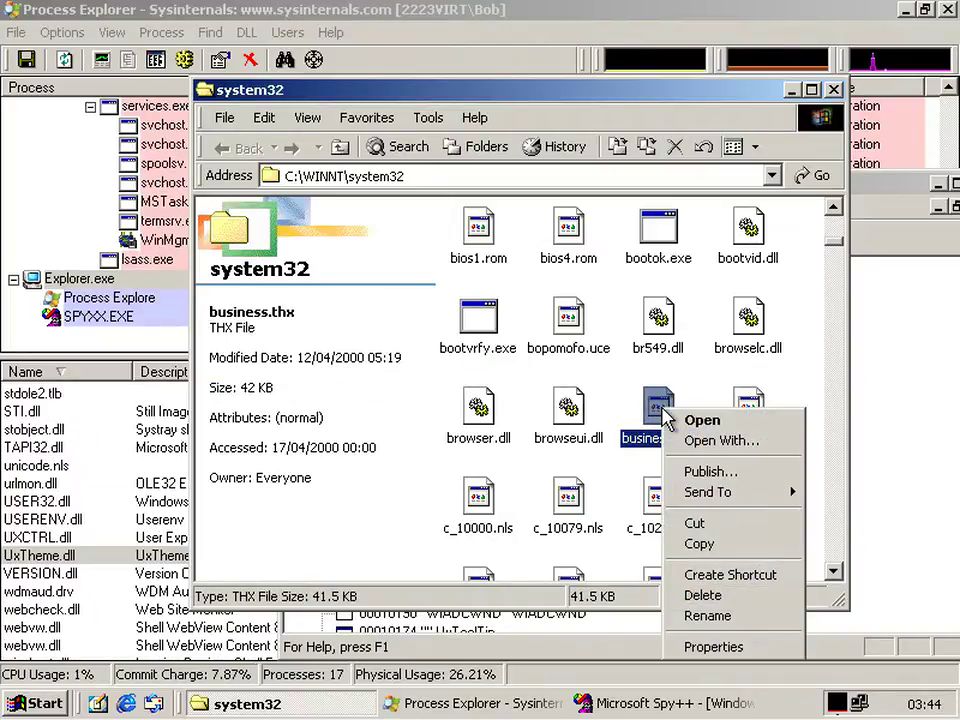
{"action": "left_click", "coordinate": [713, 646]}
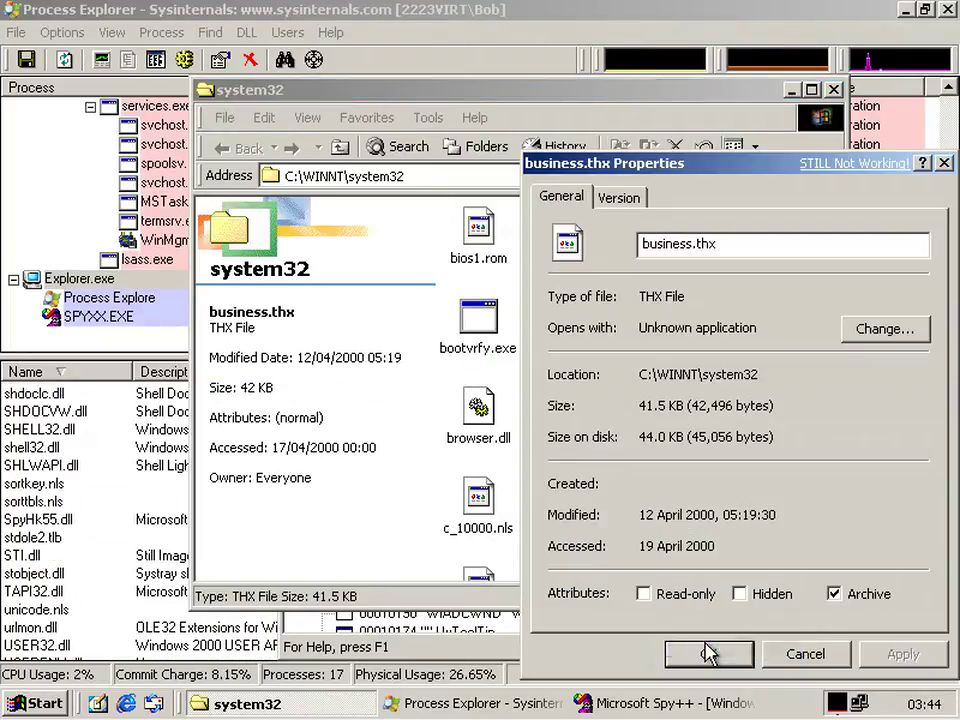
{"action": "left_click", "coordinate": [617, 197]}
{"action": "left_click_drag", "start_coordinate": [649, 284], "coordinate": [840, 270]}
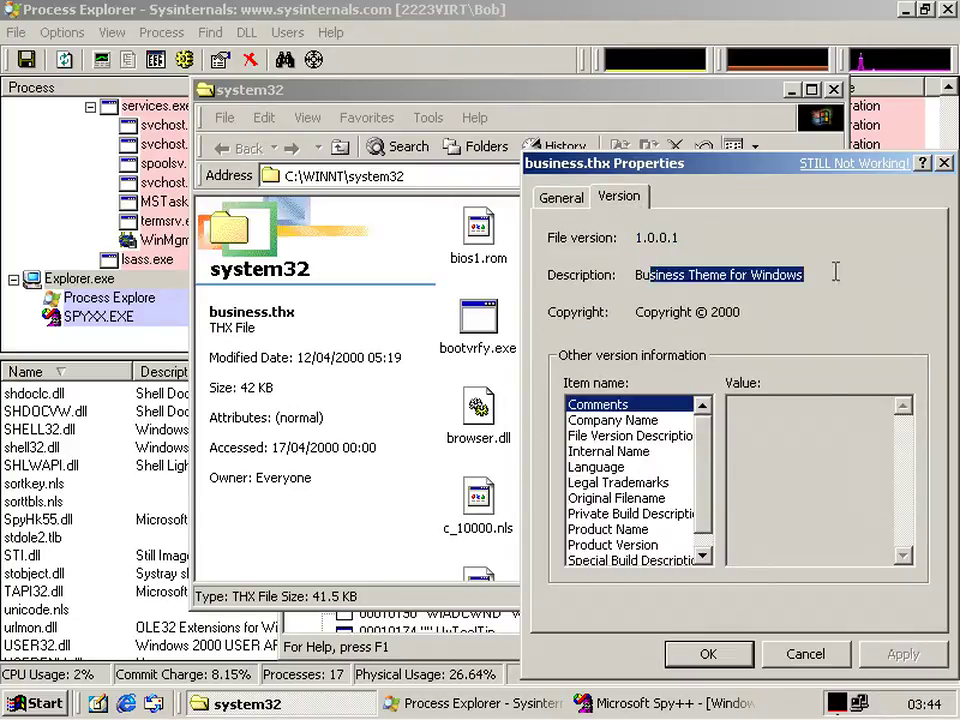
{"action": "left_click", "coordinate": [840, 270]}
{"action": "left_click", "coordinate": [648, 513]}
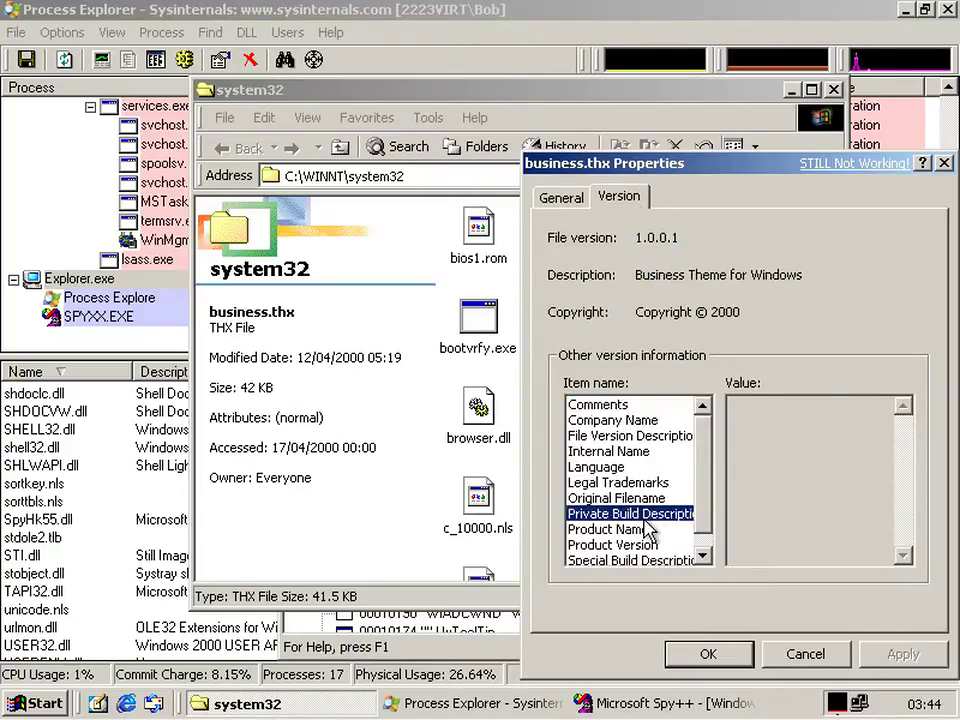
{"action": "left_click", "coordinate": [650, 529]}
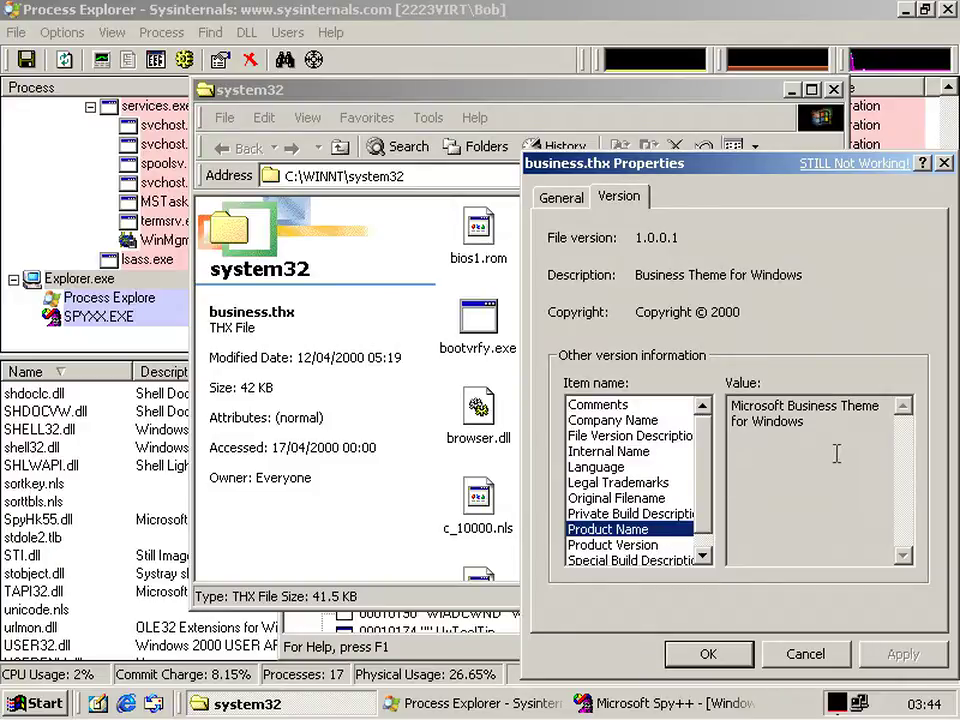
- Cancel the business.thx properties and jump to the OpenThemeServices export in IDA
{"action": "left_click", "coordinate": [800, 652]}
{"action": "left_click", "coordinate": [617, 484]}
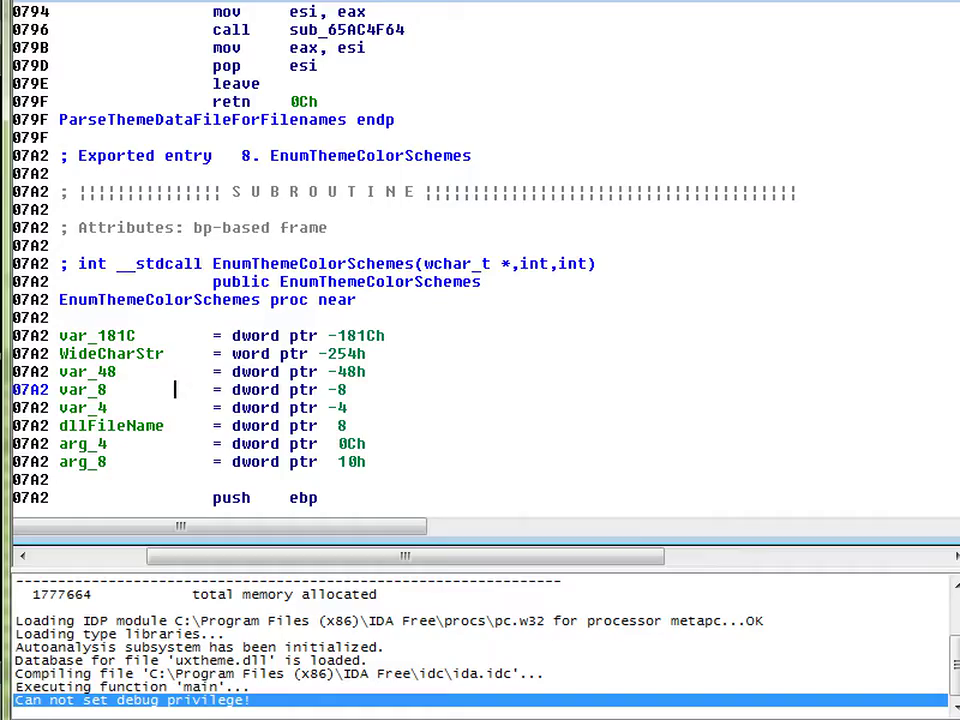
{"action": "key", "text": "ctrl+e"}
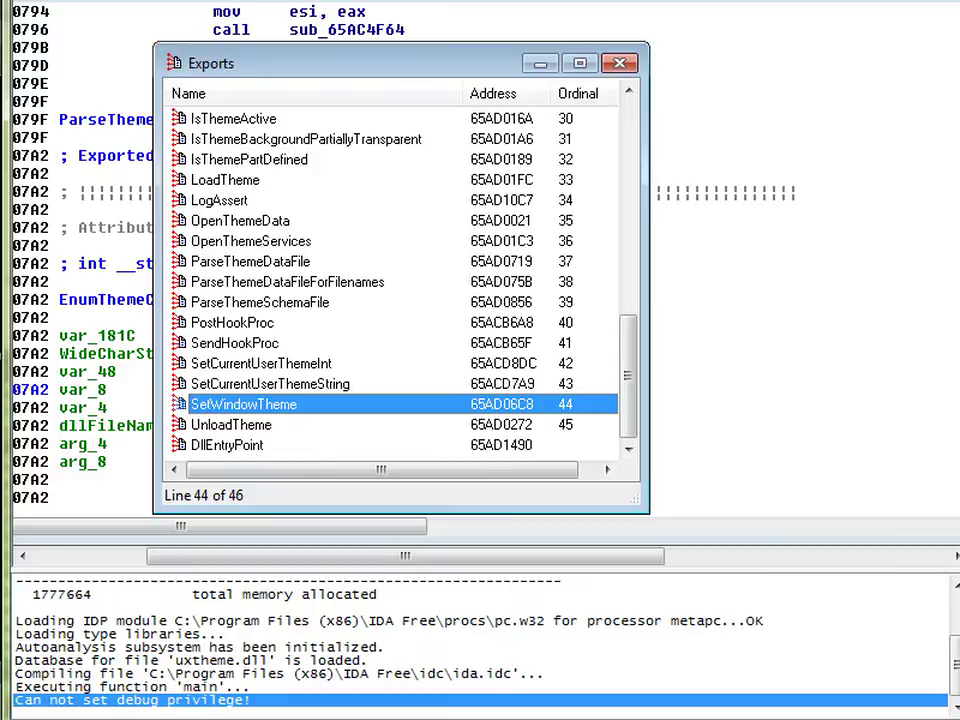
{"action": "scroll", "coordinate": [395, 280], "scroll_direction": "up", "scroll_amount": 1}
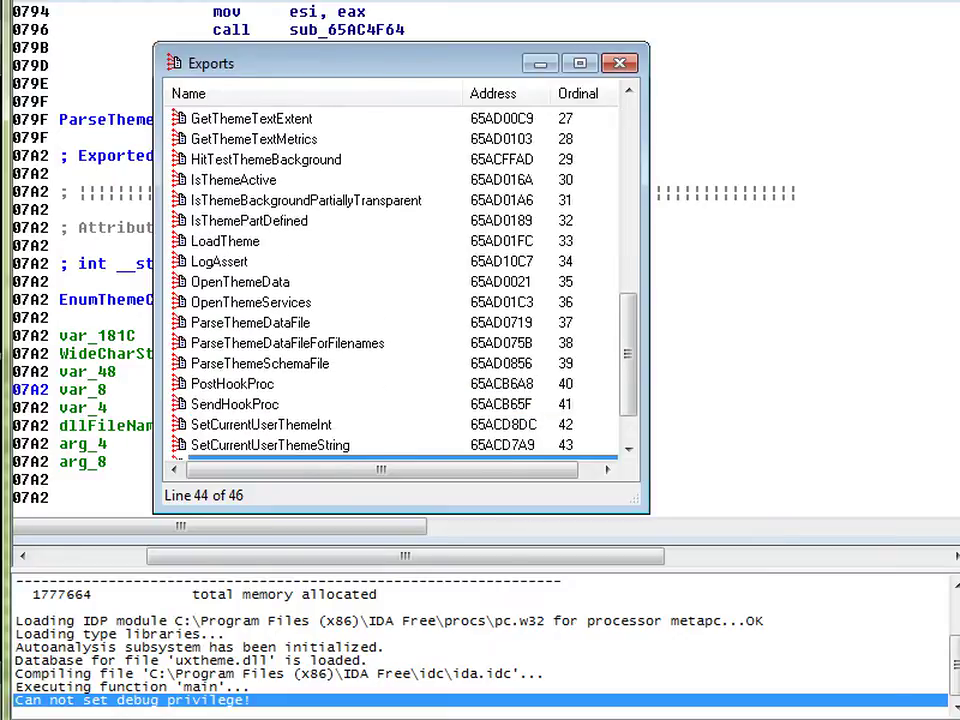
{"action": "double_click", "coordinate": [251, 302]}
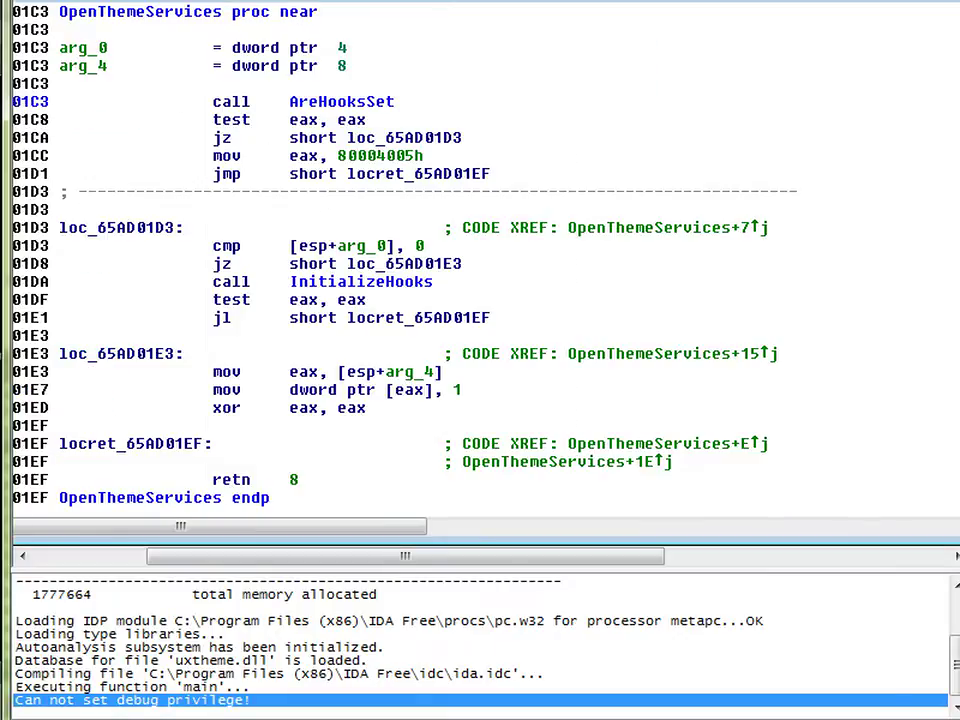
- Inspect OpenThemeServices' code around the AreHooksSet call, then return to the Whistler VM
{"action": "left_click_drag", "start_coordinate": [203, 245], "coordinate": [203, 191]}
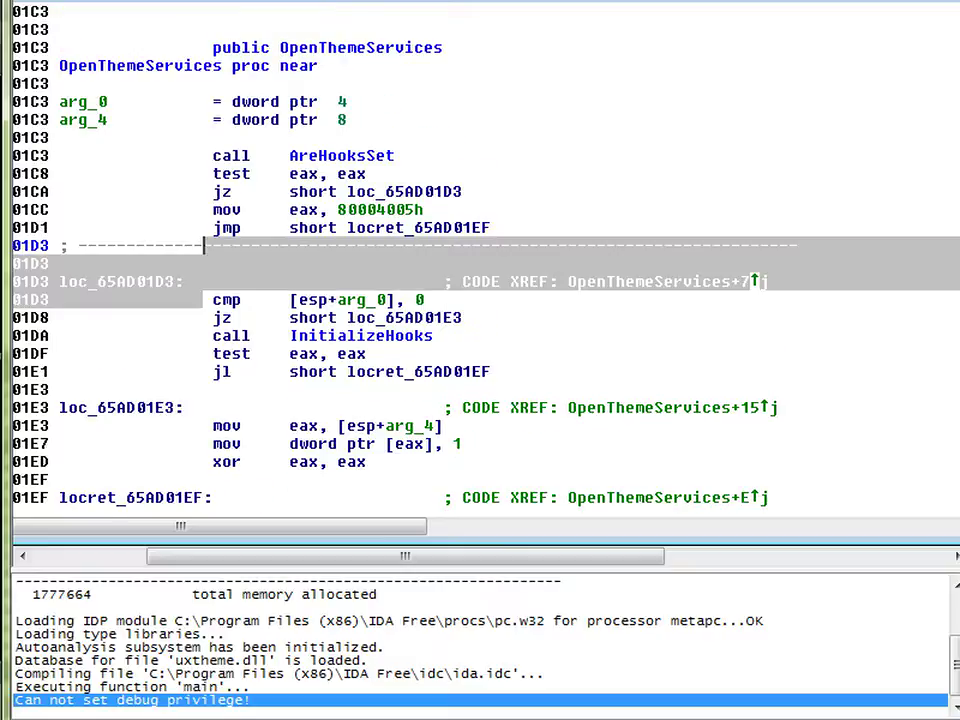
{"action": "left_click", "coordinate": [330, 173]}
{"action": "mouse_move", "coordinate": [355, 158]}
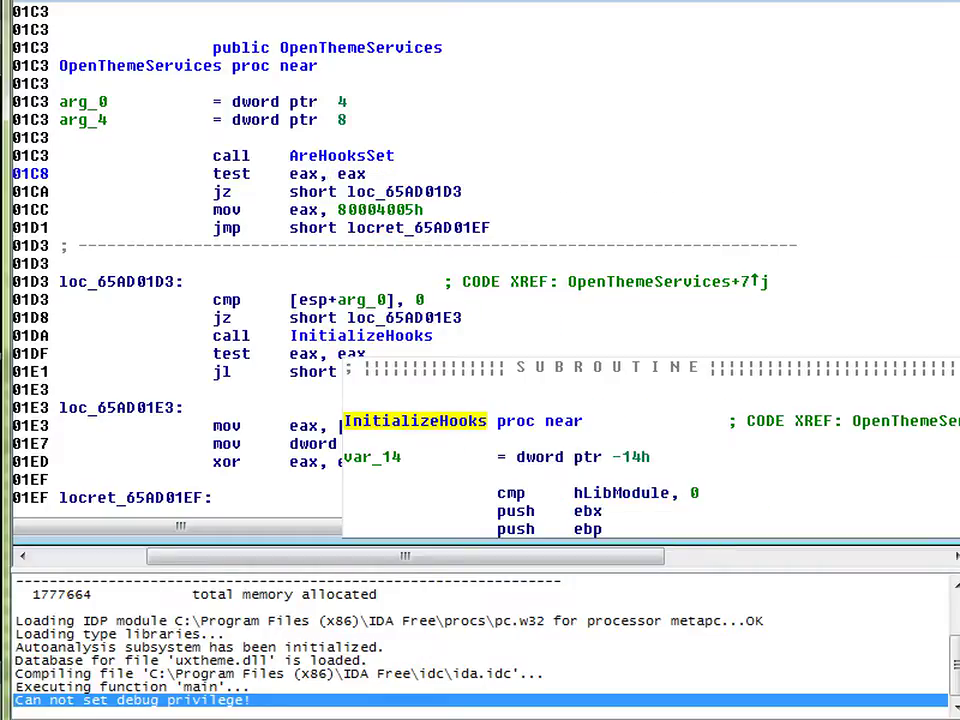
{"action": "left_click", "coordinate": [146, 155]}
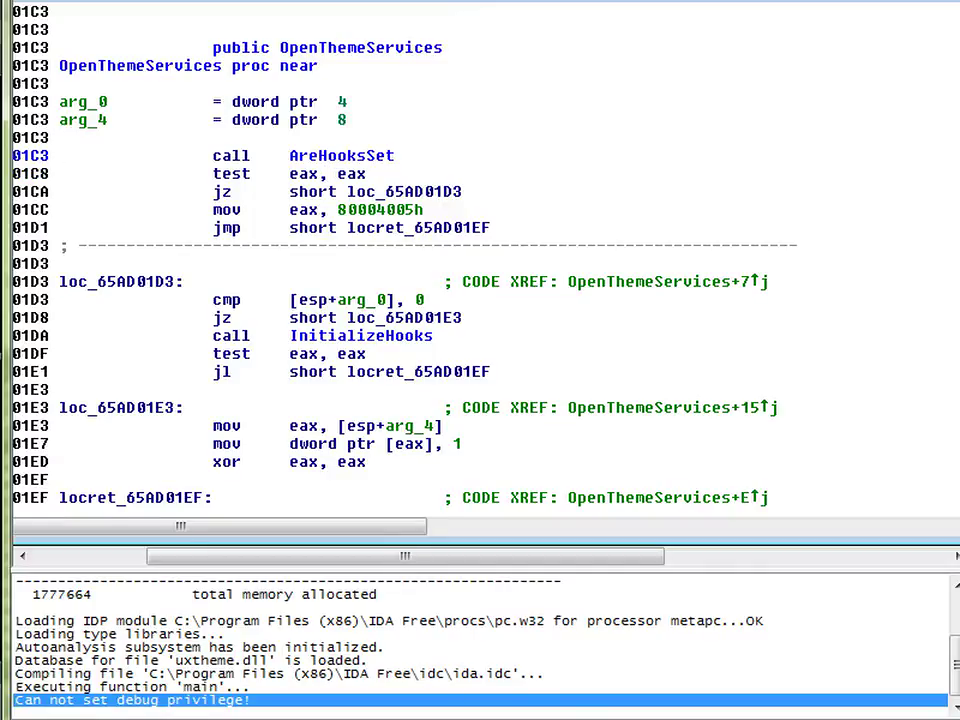
{"action": "left_click", "coordinate": [175, 137]}
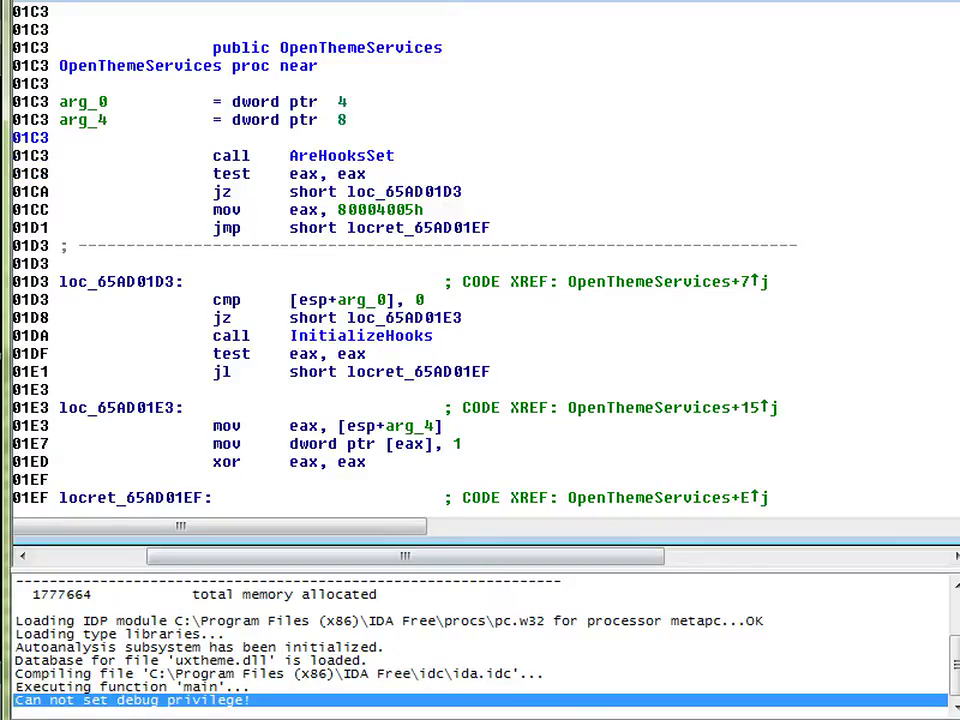
{"action": "left_click", "coordinate": [820, 640]}
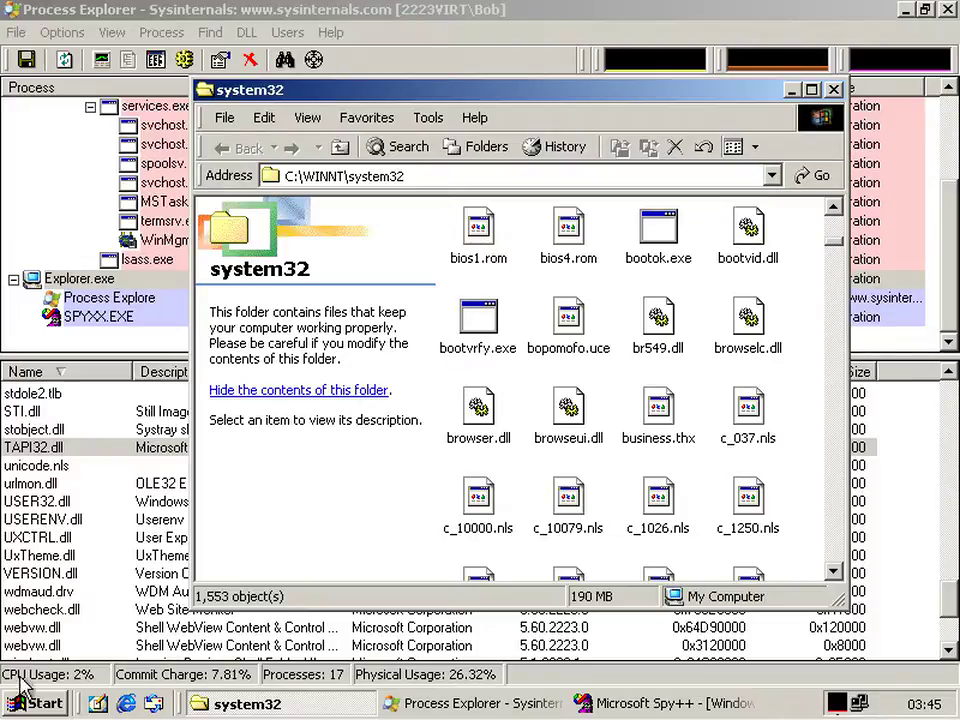
- Launch a Command Prompt by running cmd from the Start menu
{"action": "left_click", "coordinate": [40, 703]}
{"action": "left_click", "coordinate": [170, 580]}
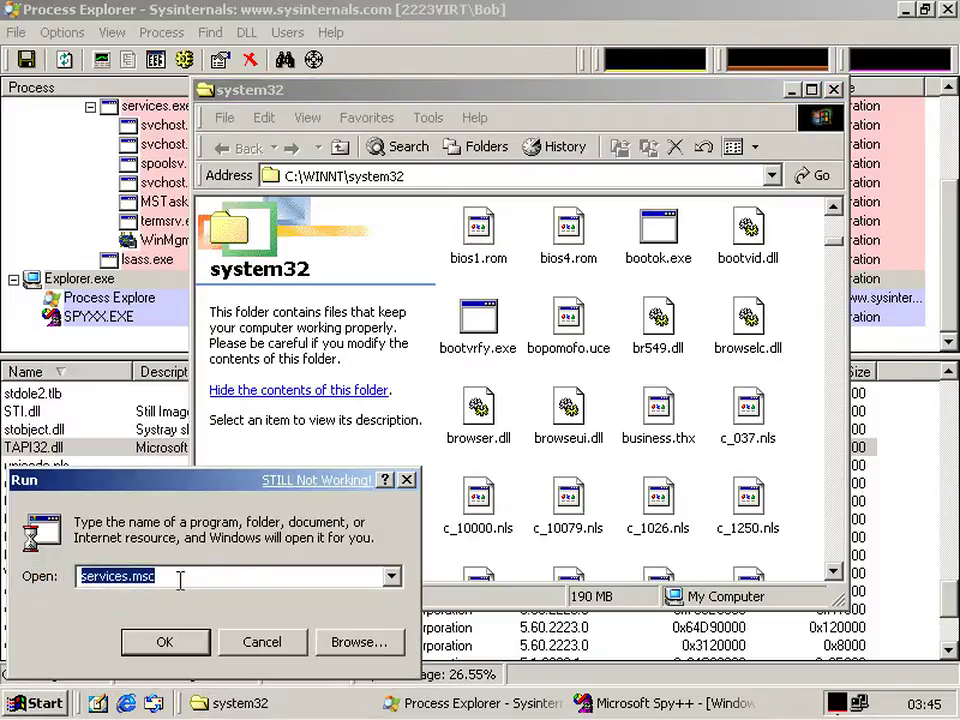
{"action": "type", "text": "cmd"}
{"action": "key", "text": "Return"}
- Run commctrls.exe 3 from C:\bits so it pauses at the load-theme prompt
{"action": "type", "text": "cd \\bits"}
{"action": "key", "text": "Return"}
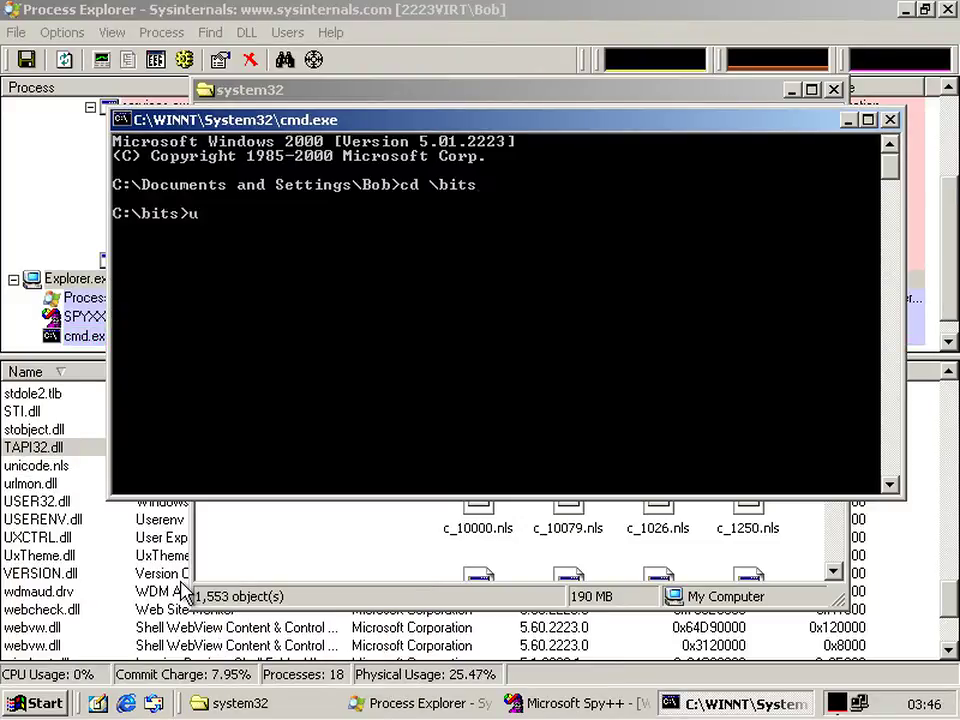
{"action": "type", "text": "commctrls.exe 3"}
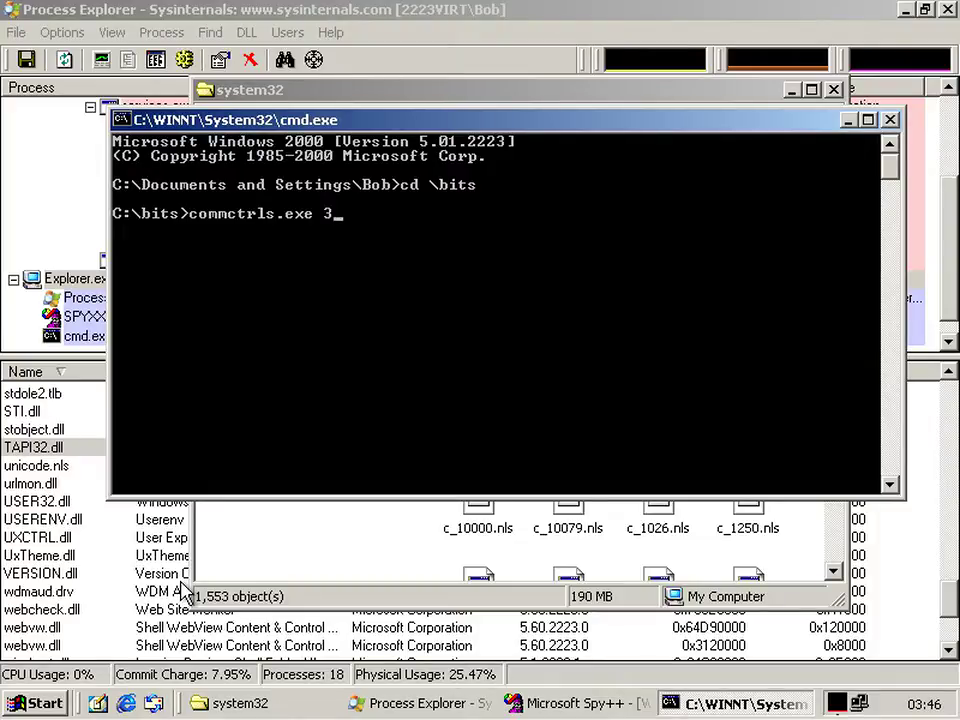
{"action": "key", "text": "Return"}
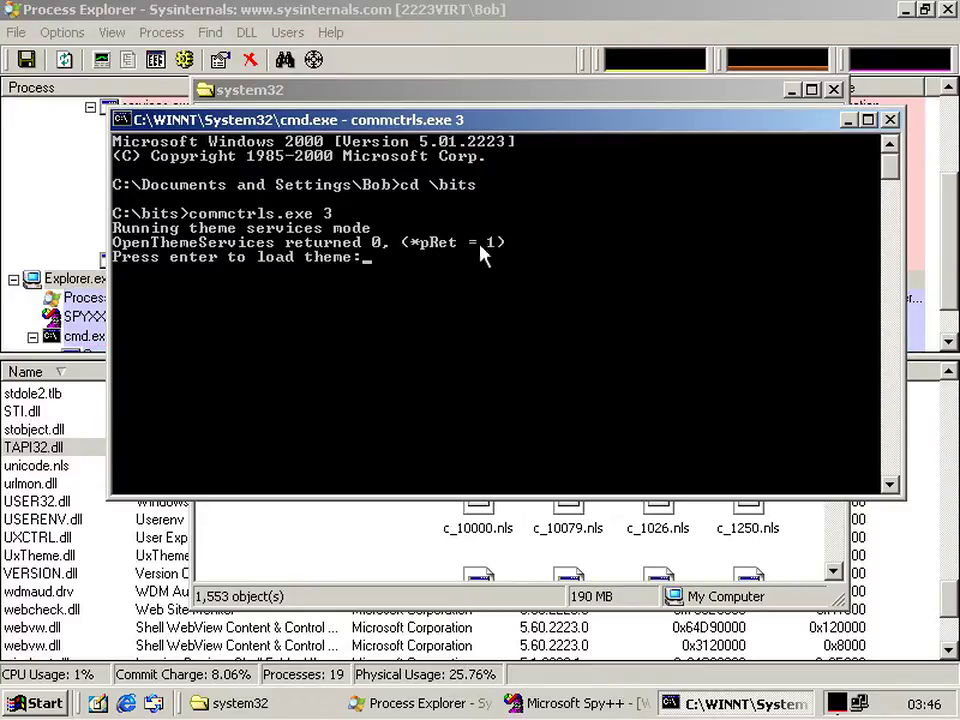
{"action": "left_click", "coordinate": [488, 98]}
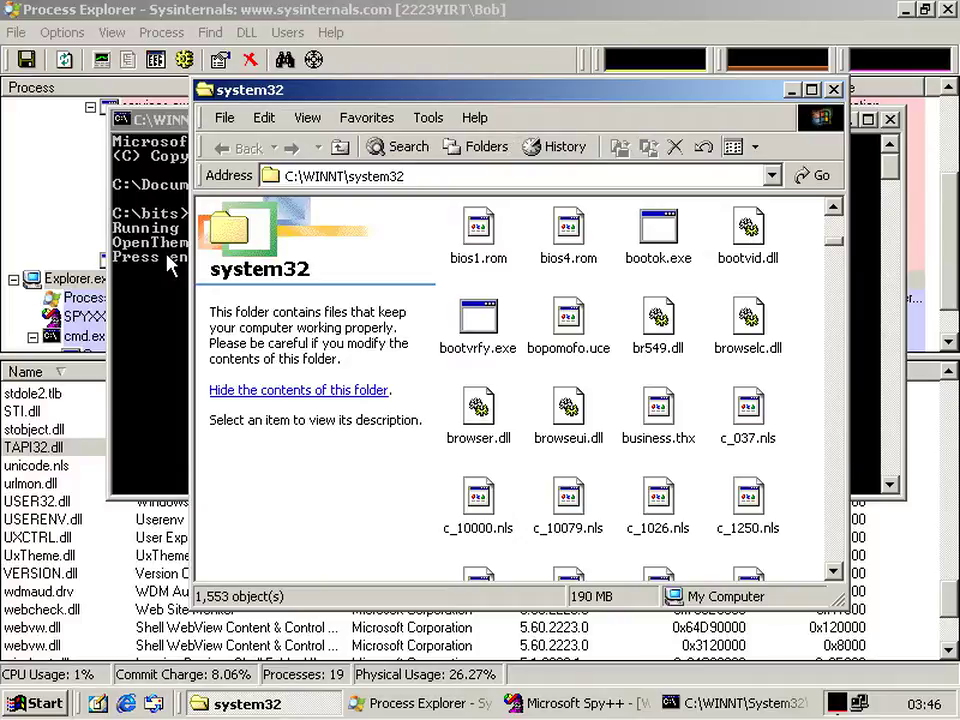
- Jump to LoadTheme via the IDA exports list and read its pThemeFileName and resetSysColors parameters
{"action": "left_click", "coordinate": [130, 205]}
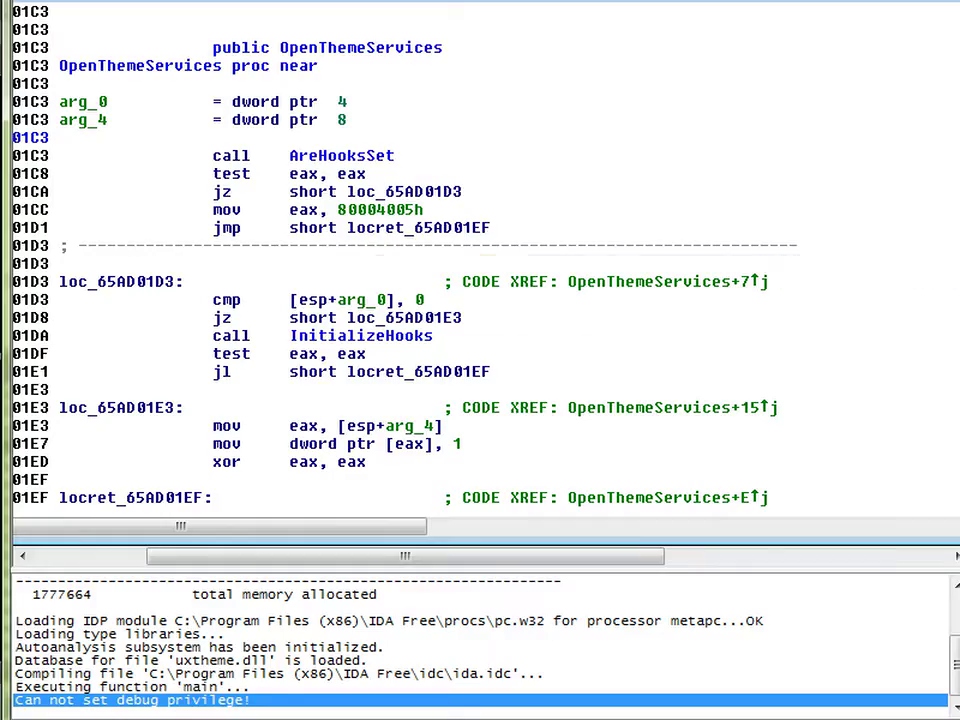
{"action": "key", "text": "ctrl+e"}
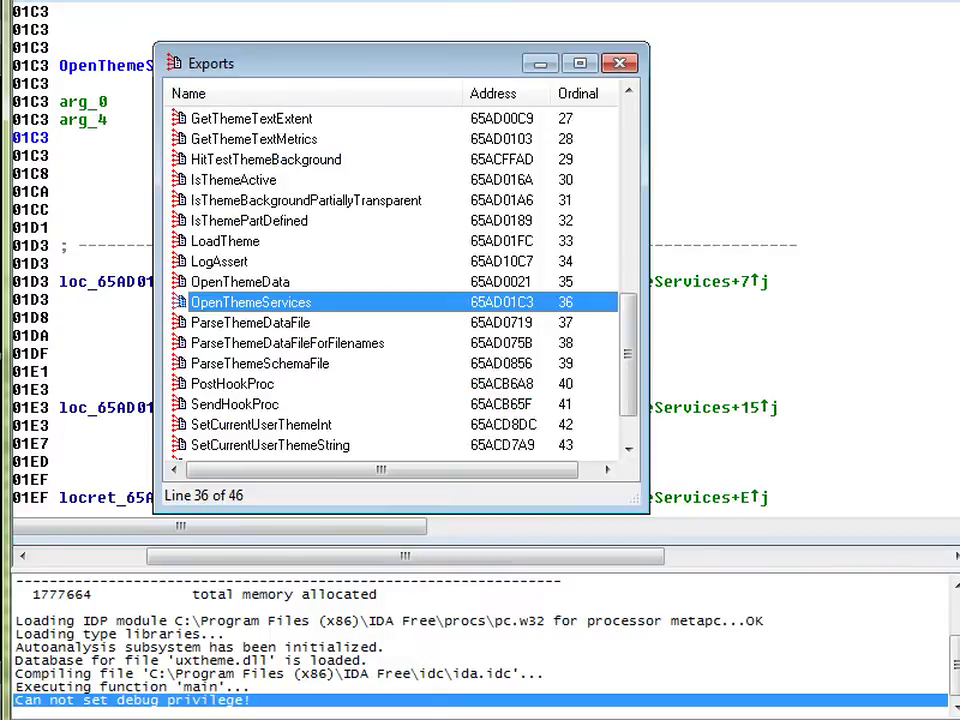
{"action": "left_click", "coordinate": [250, 322]}
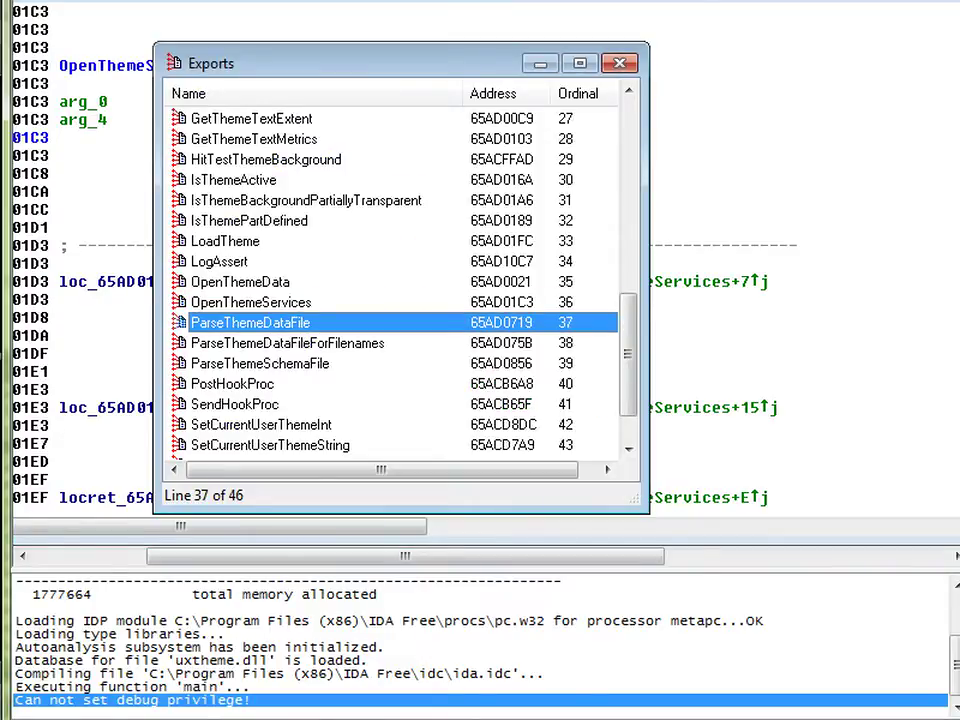
{"action": "key", "text": "Up"}
{"action": "key", "text": "Up"}
{"action": "key", "text": "Up"}
{"action": "key", "text": "Up"}
{"action": "key", "text": "Return"}
{"action": "scroll", "coordinate": [175, 101], "scroll_direction": "up", "scroll_amount": 3}
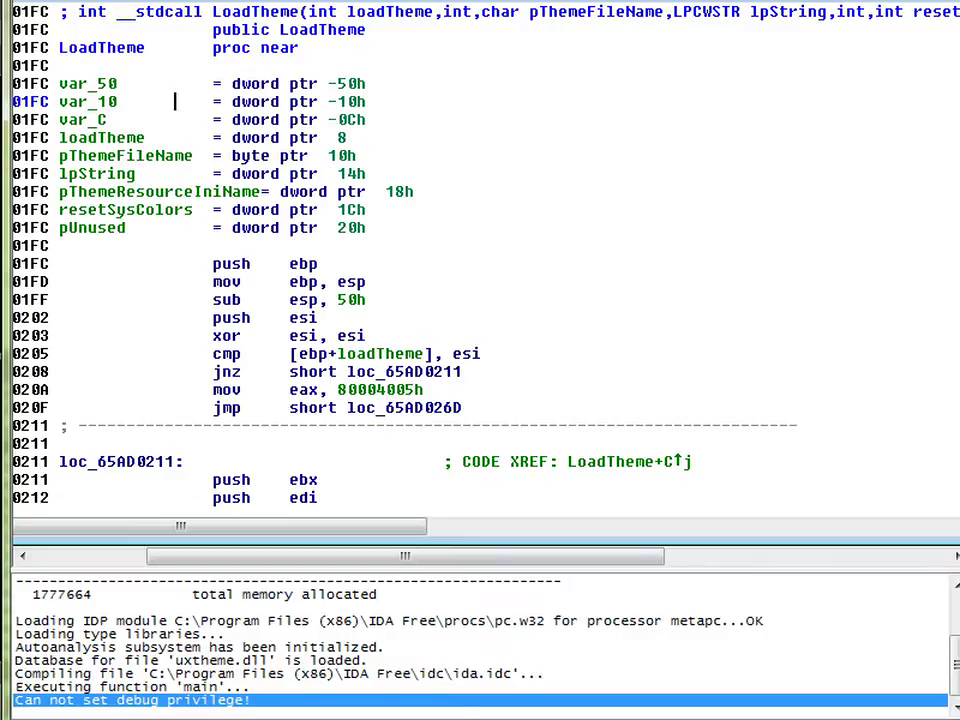
{"action": "scroll", "coordinate": [175, 101], "scroll_direction": "down", "scroll_amount": 1}
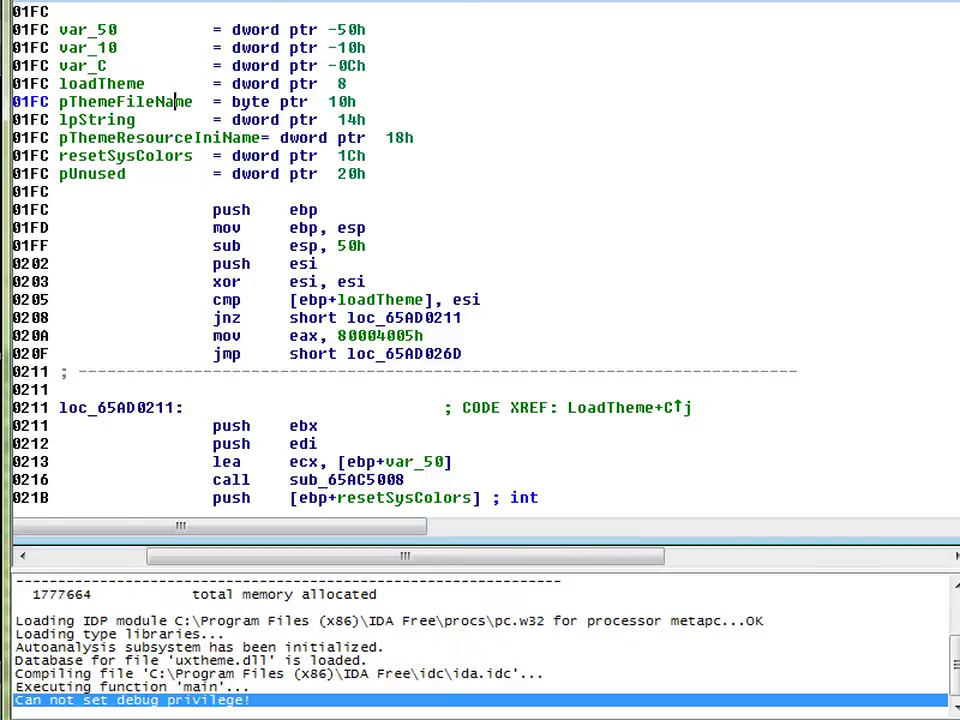
- Exit the console's Select mode and let commctrls load the theme, reporting LoadTheme returned 0
{"action": "left_click", "coordinate": [845, 650]}
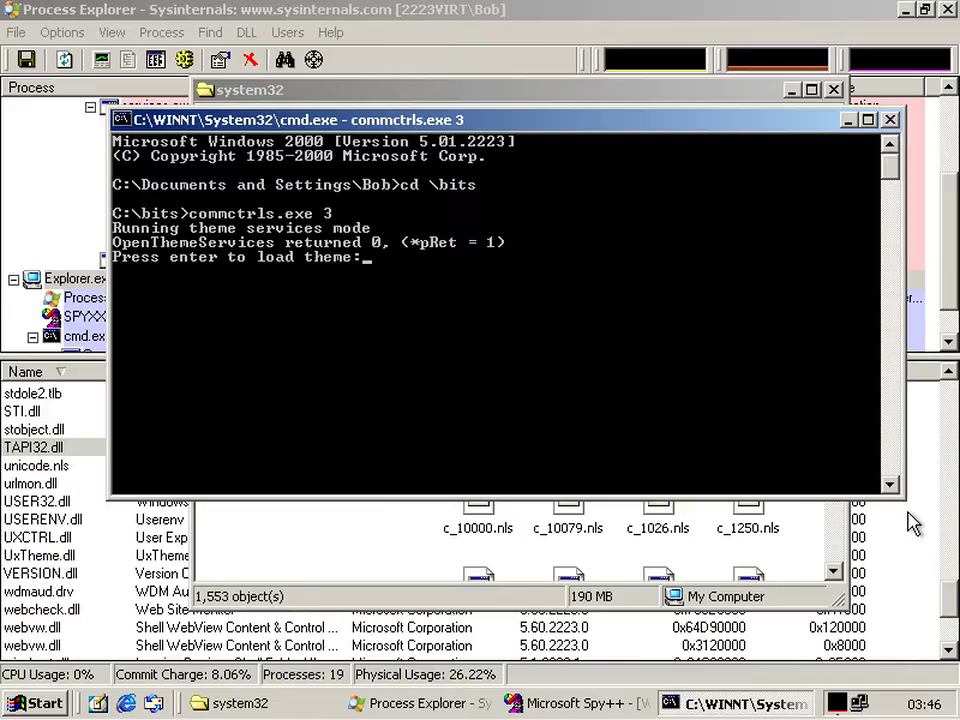
{"action": "left_click", "coordinate": [797, 359]}
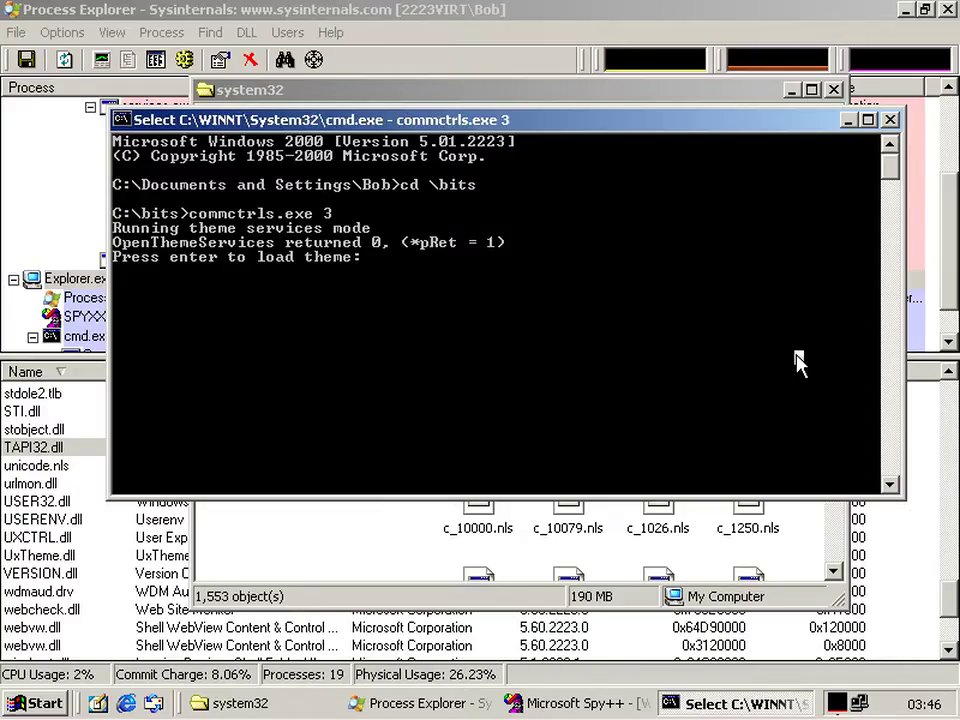
{"action": "left_click", "coordinate": [684, 303]}
{"action": "key", "text": "Escape"}
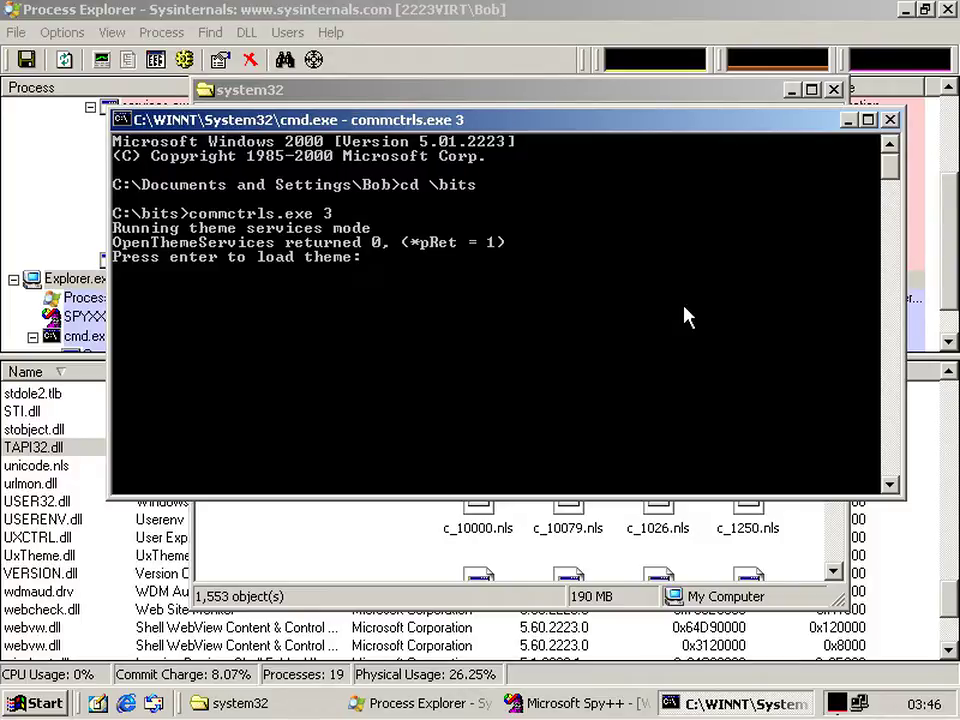
{"action": "key", "text": "Return"}
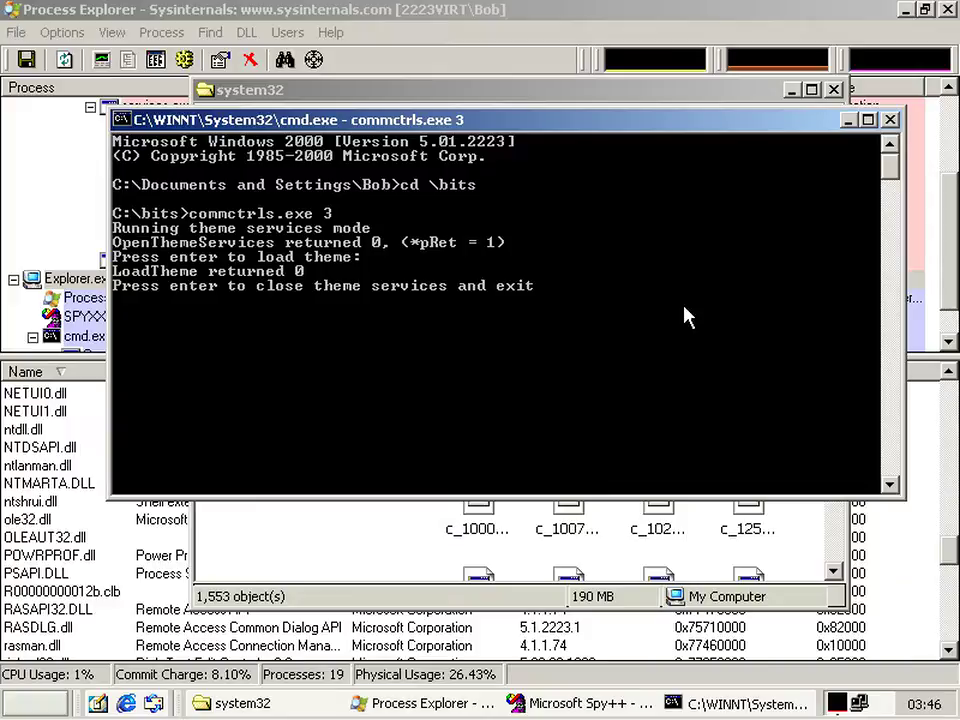
- Minimise the console and Process Explorer, then reposition and resize the system32 folder window
{"action": "left_click", "coordinate": [295, 91]}
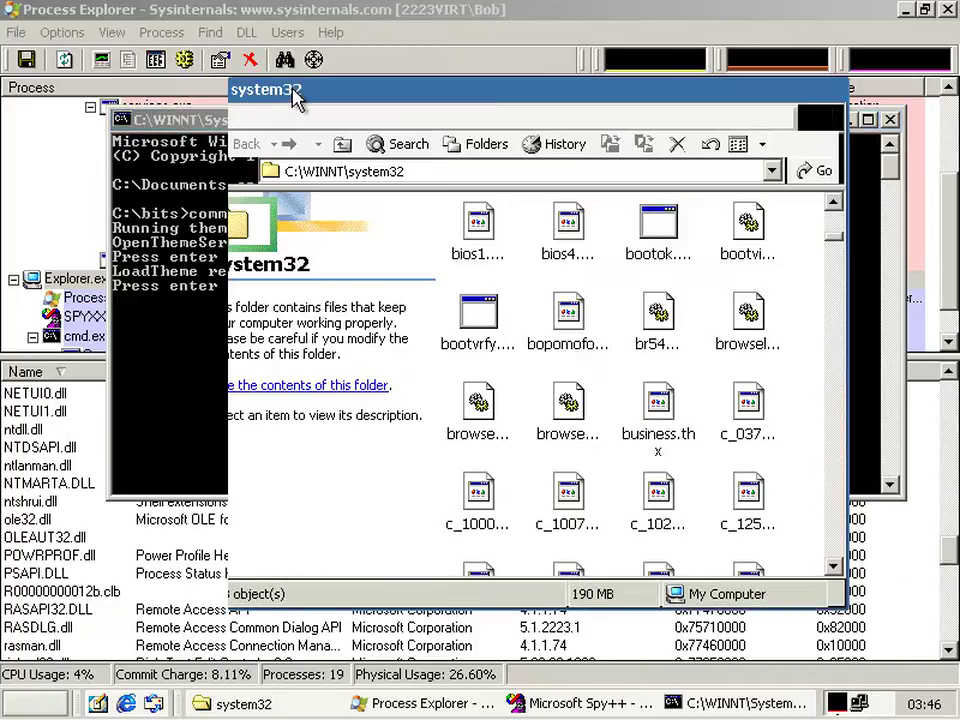
{"action": "left_click_drag", "start_coordinate": [295, 91], "coordinate": [355, 97]}
{"action": "left_click", "coordinate": [185, 118]}
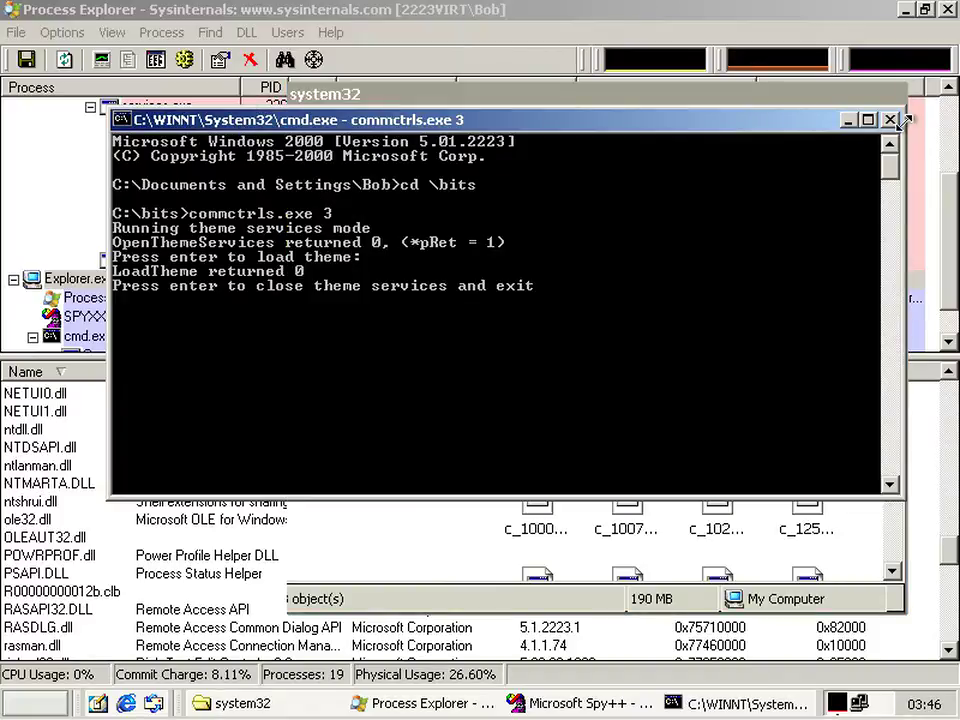
{"action": "left_click", "coordinate": [846, 120]}
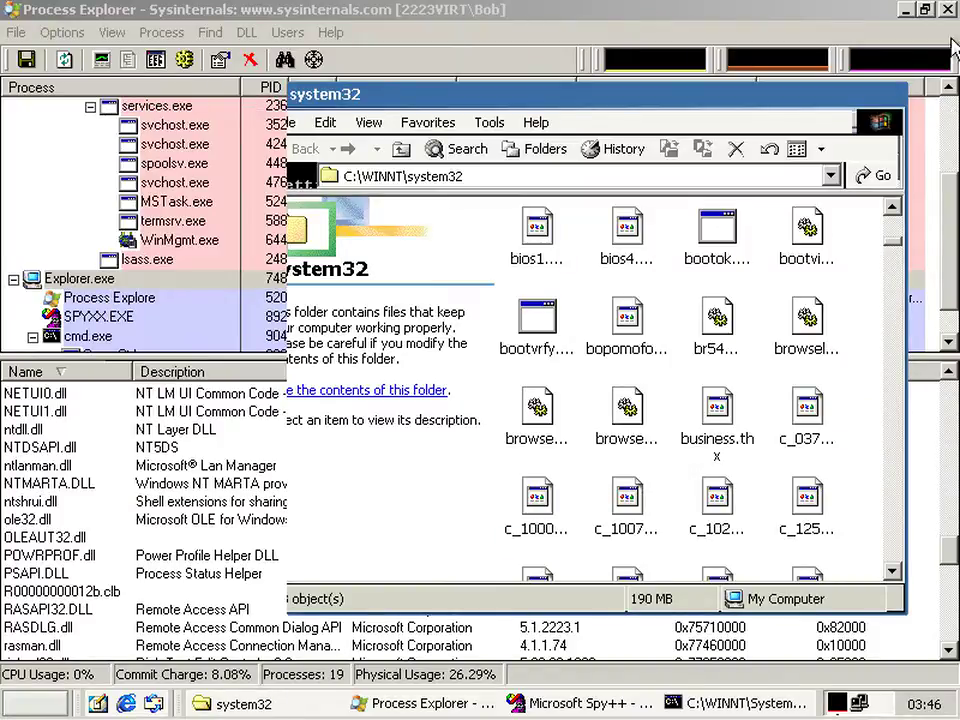
{"action": "left_click", "coordinate": [906, 10]}
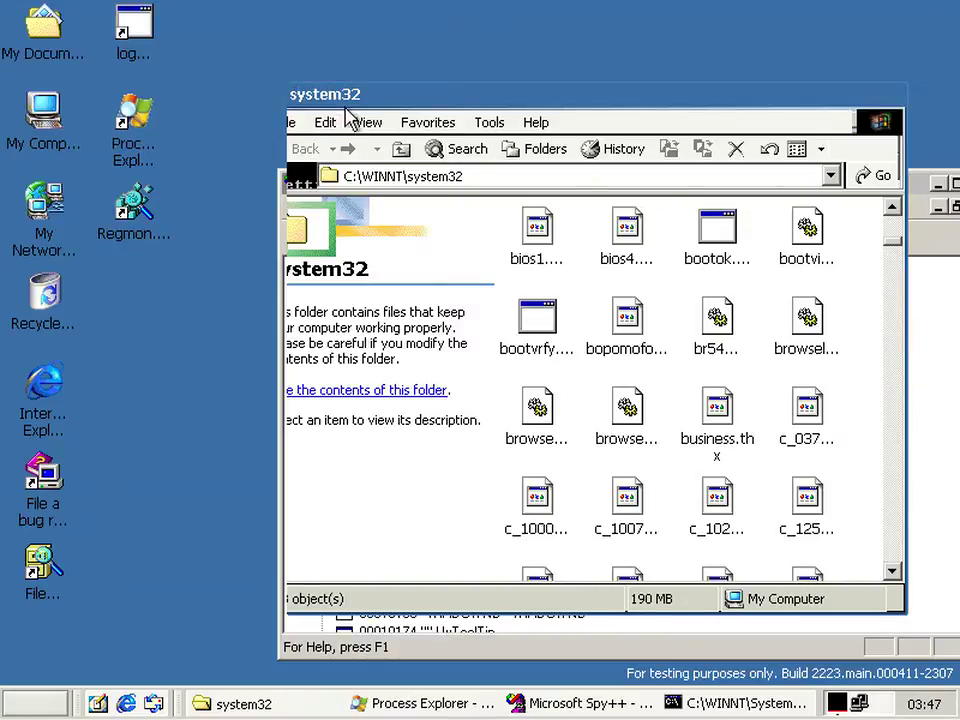
{"action": "left_click_drag", "start_coordinate": [340, 94], "coordinate": [292, 76]}
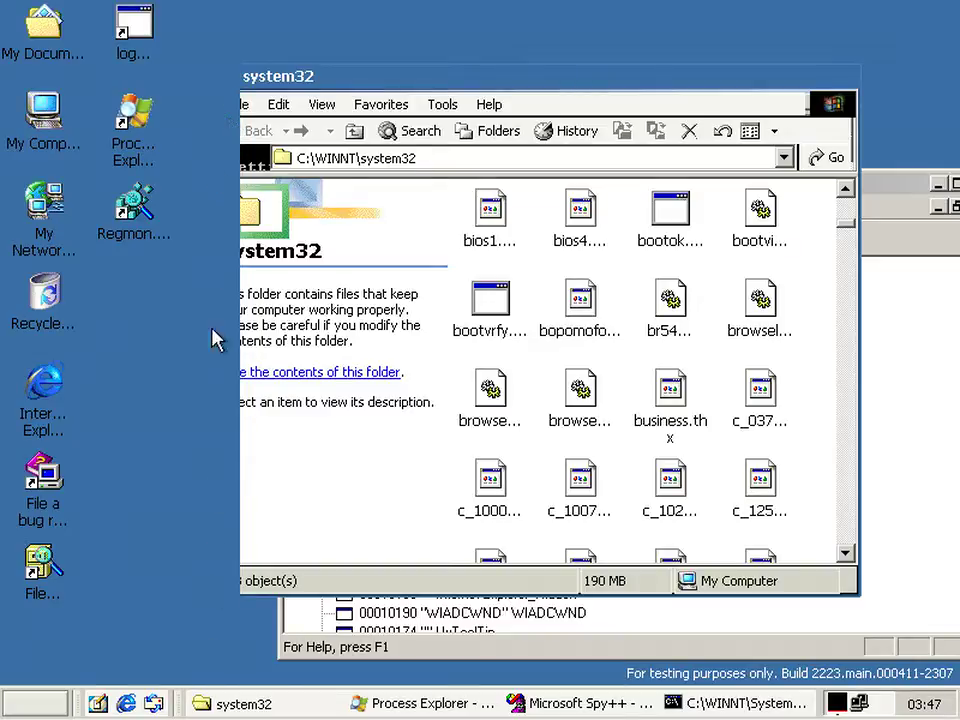
{"action": "left_click_drag", "start_coordinate": [235, 585], "coordinate": [396, 208]}
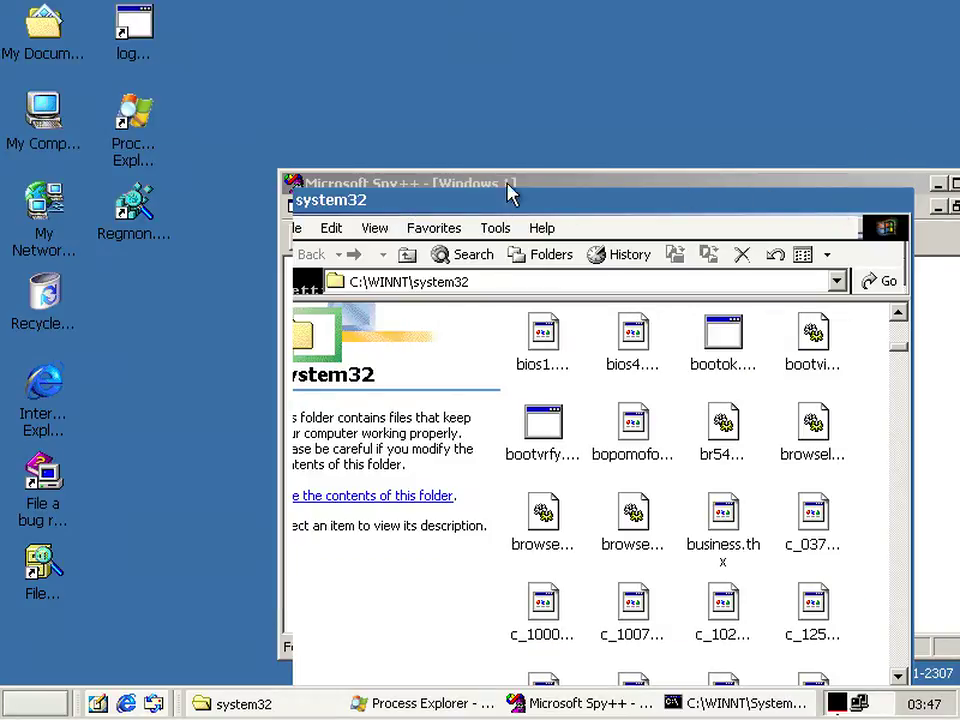
- Move Spy++ to the upper left, bring system32 in front, and check its themed Help menu
{"action": "left_click", "coordinate": [875, 184]}
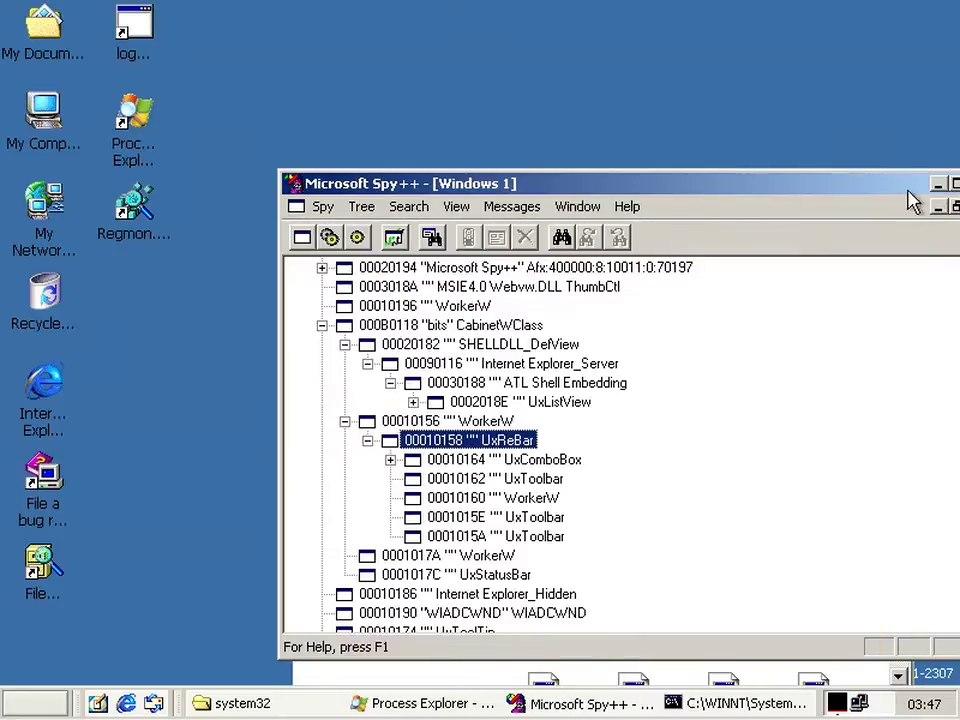
{"action": "left_click_drag", "start_coordinate": [906, 186], "coordinate": [730, 60]}
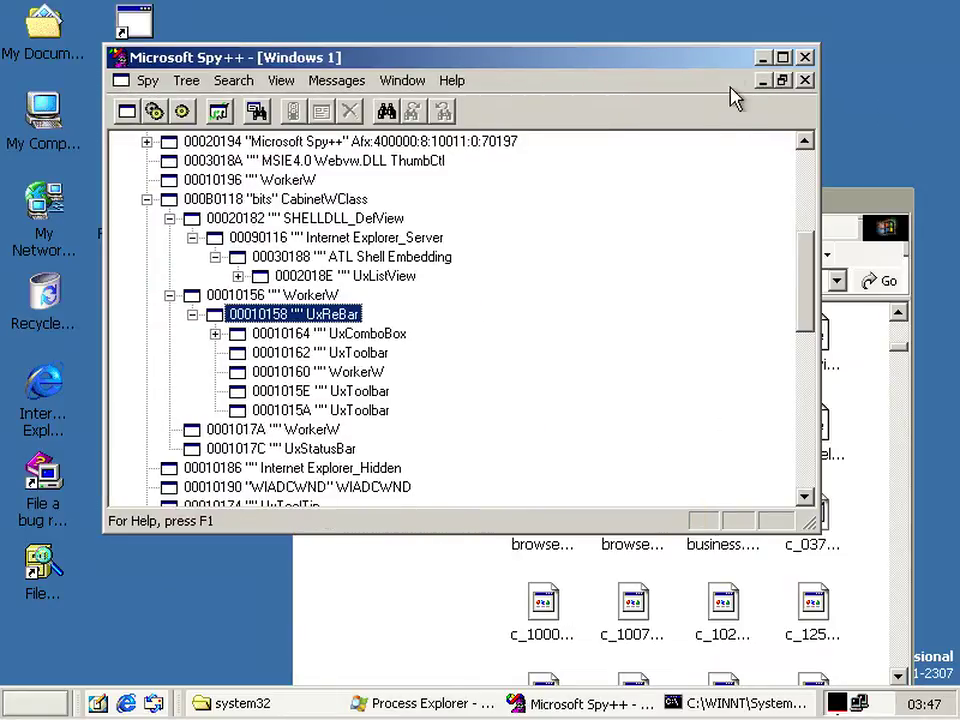
{"action": "left_click", "coordinate": [866, 230]}
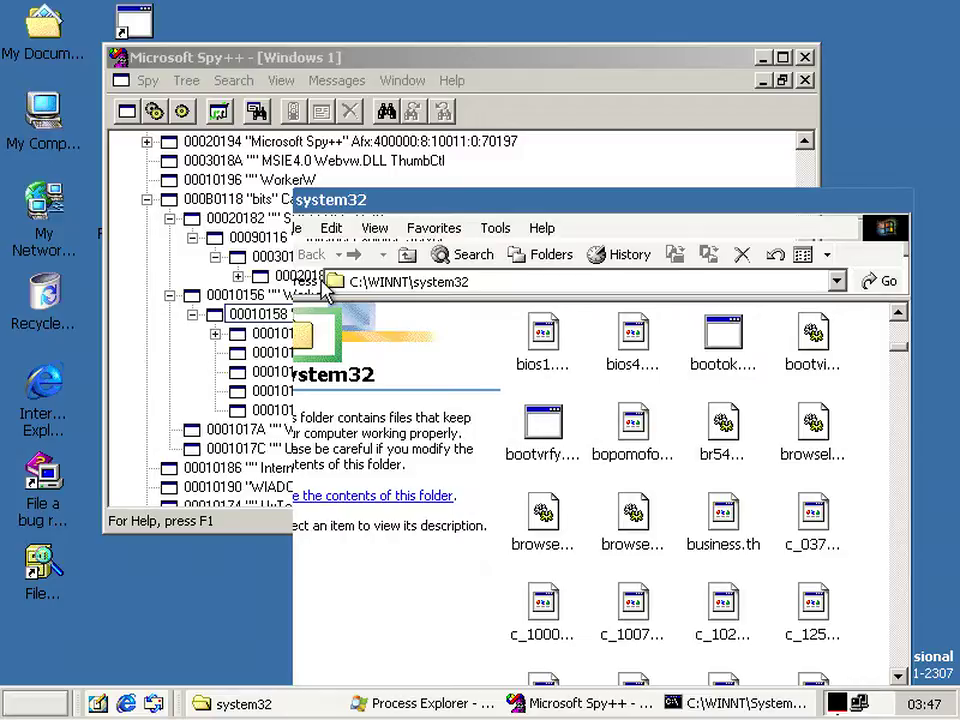
{"action": "left_click_drag", "start_coordinate": [386, 213], "coordinate": [397, 74]}
{"action": "left_click", "coordinate": [505, 92]}
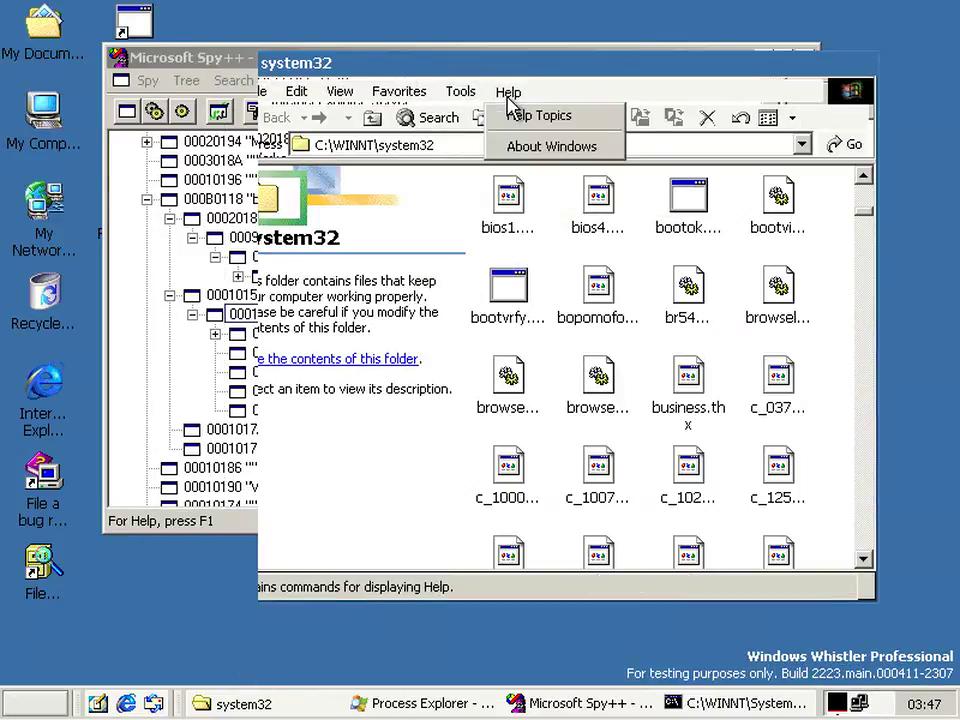
{"action": "left_click", "coordinate": [538, 148]}
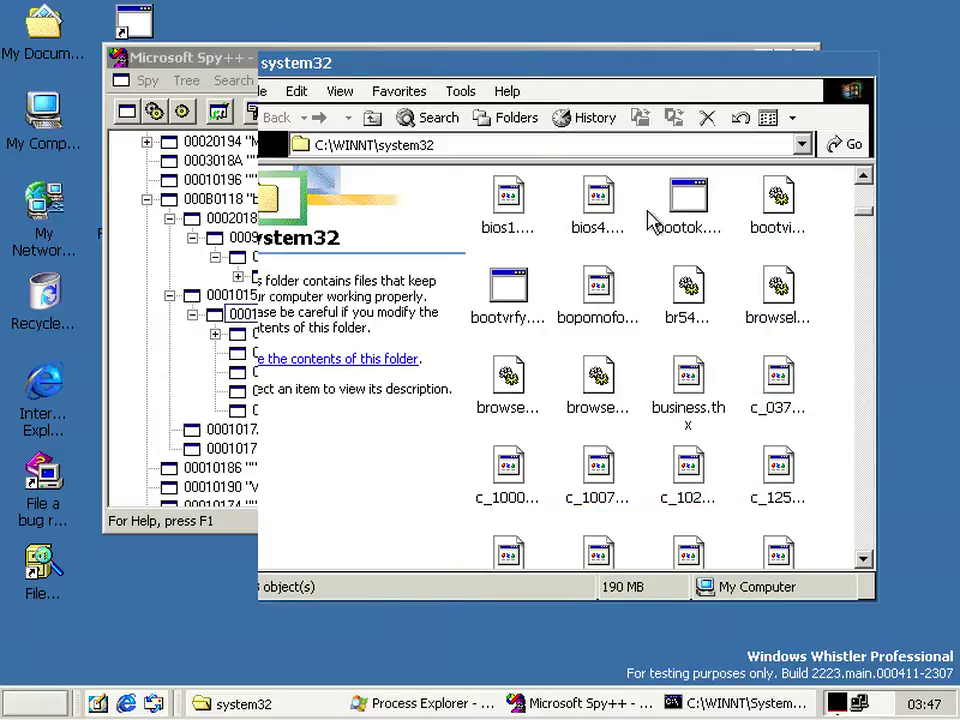
- Open bootok.exe's properties, arrange the dialog beside system32, and minimise Spy++
{"action": "right_click", "coordinate": [682, 201]}
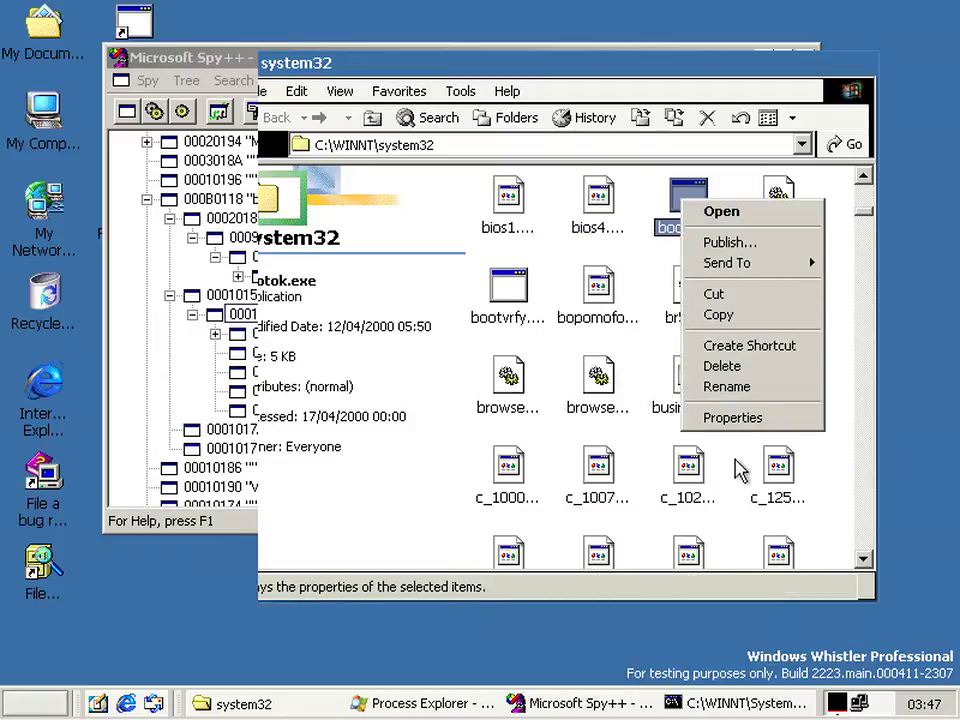
{"action": "left_click", "coordinate": [735, 418]}
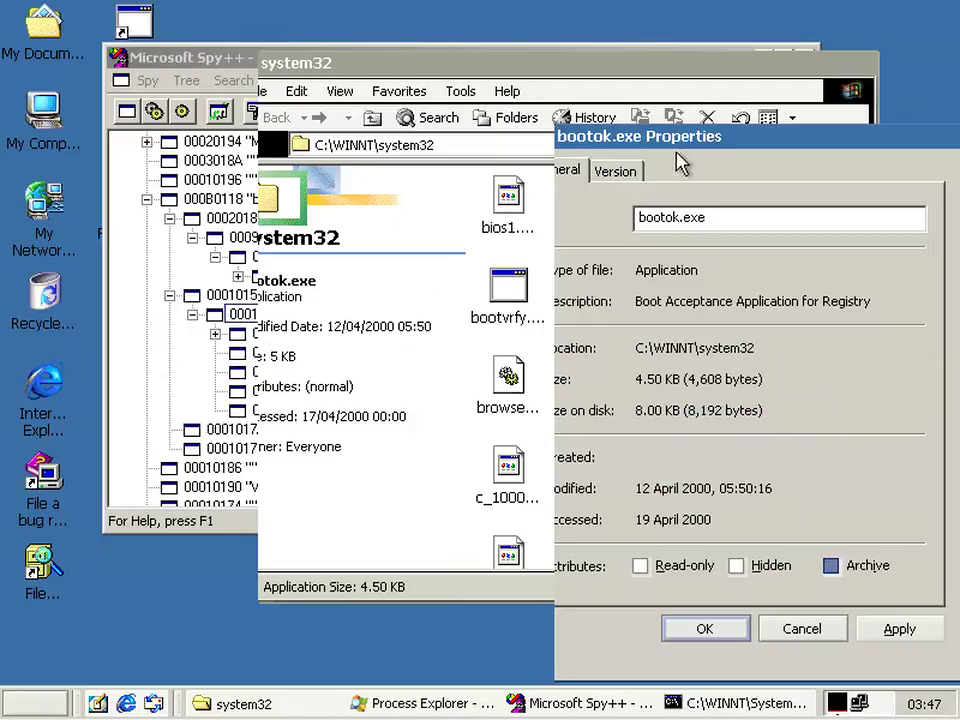
{"action": "left_click_drag", "start_coordinate": [765, 98], "coordinate": [664, 88]}
{"action": "left_click", "coordinate": [934, 119]}
{"action": "left_click_drag", "start_coordinate": [921, 98], "coordinate": [838, 123]}
{"action": "left_click", "coordinate": [795, 92]}
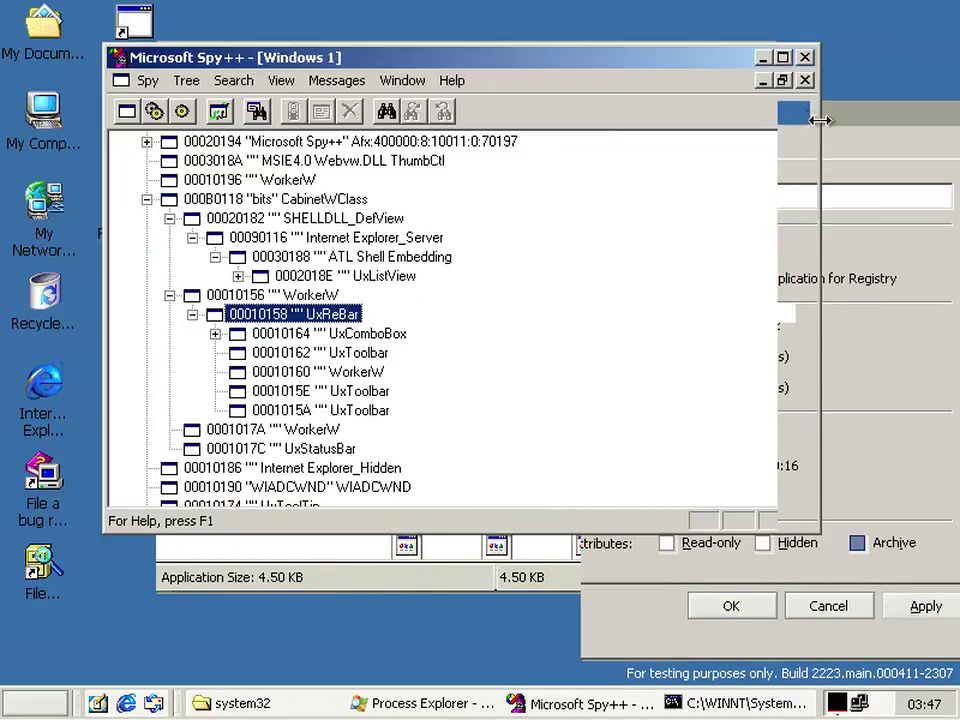
{"action": "left_click", "coordinate": [763, 58]}
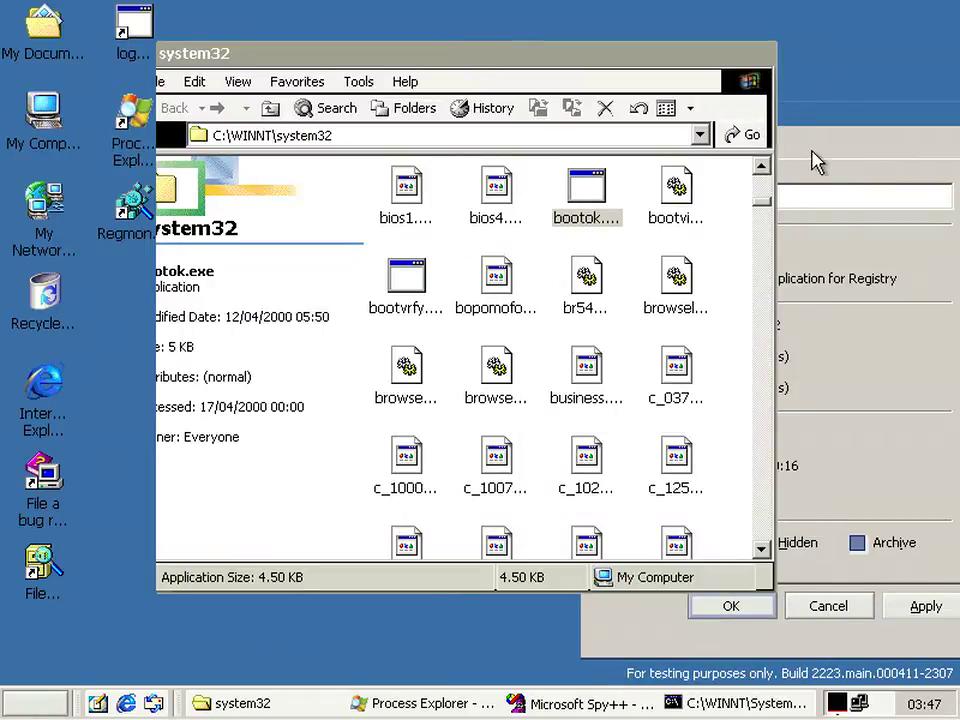
{"action": "mouse_move", "coordinate": [812, 125]}
{"action": "left_mouse_down"}
{"action": "mouse_move", "coordinate": [740, 121]}
{"action": "mouse_move", "coordinate": [805, 120]}
{"action": "left_mouse_up"}
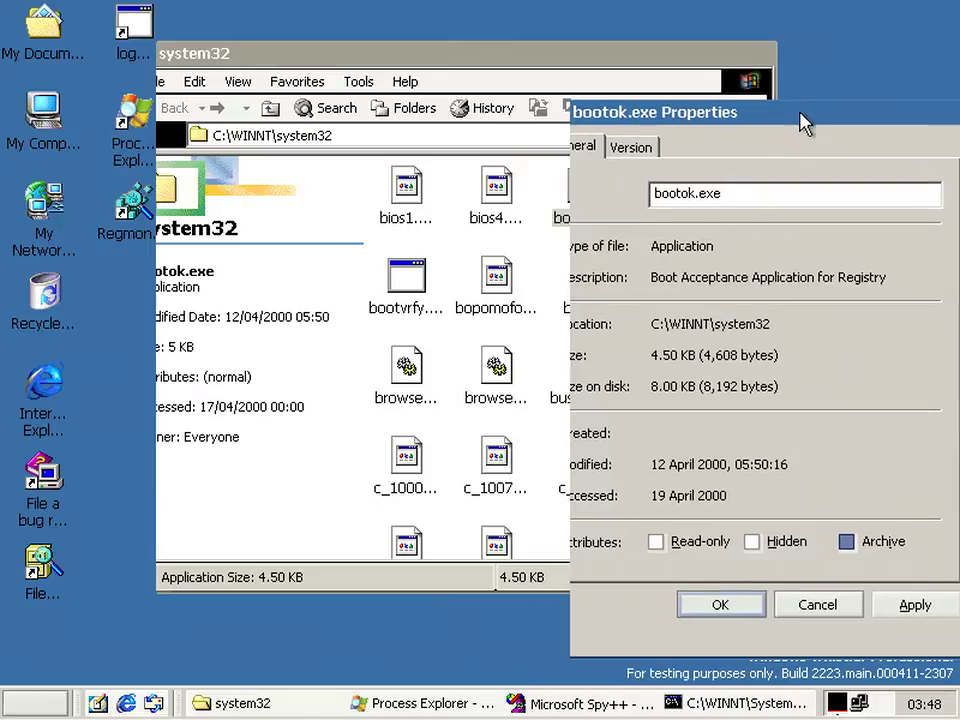
- Toggle Read-only, cancel without saving, and reopen bootok.exe's properties
{"action": "left_click", "coordinate": [655, 542]}
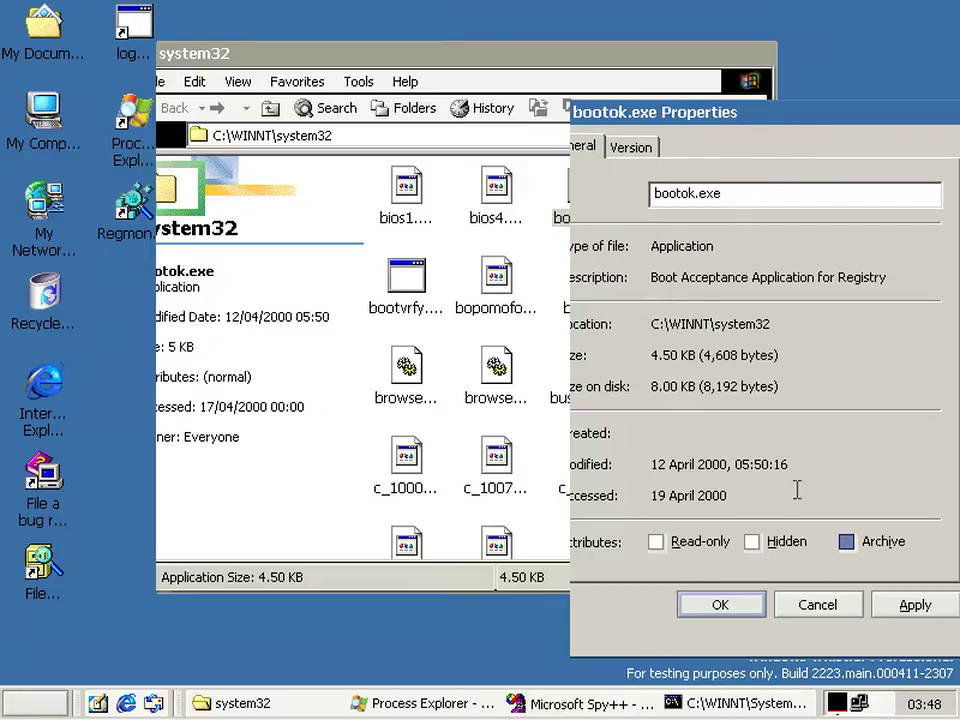
{"action": "left_click", "coordinate": [818, 606]}
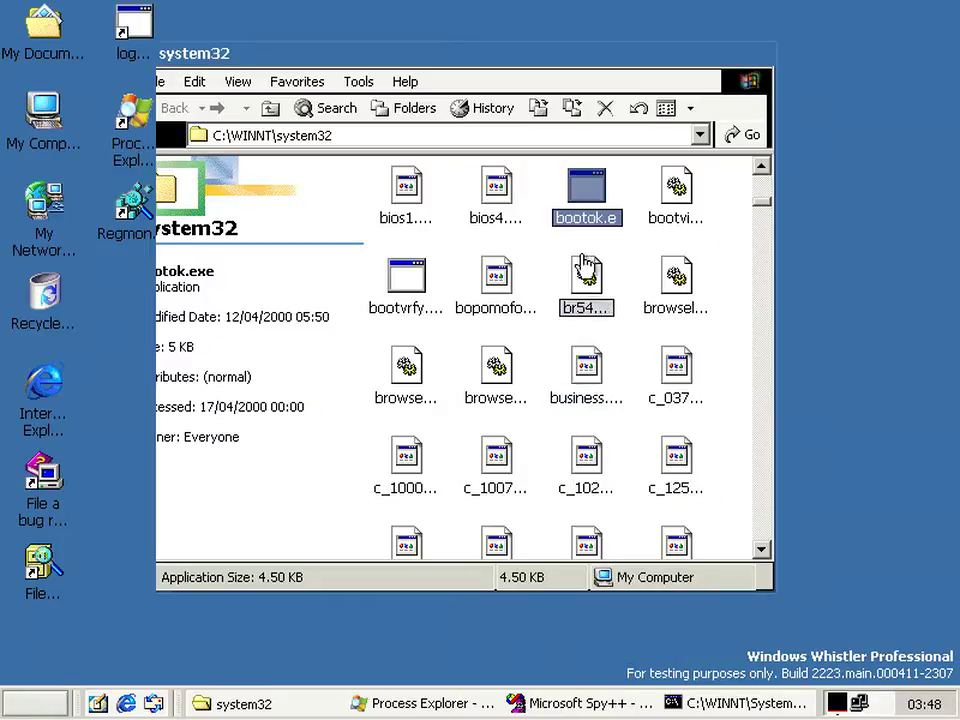
{"action": "right_click", "coordinate": [572, 214]}
{"action": "left_click", "coordinate": [614, 431]}
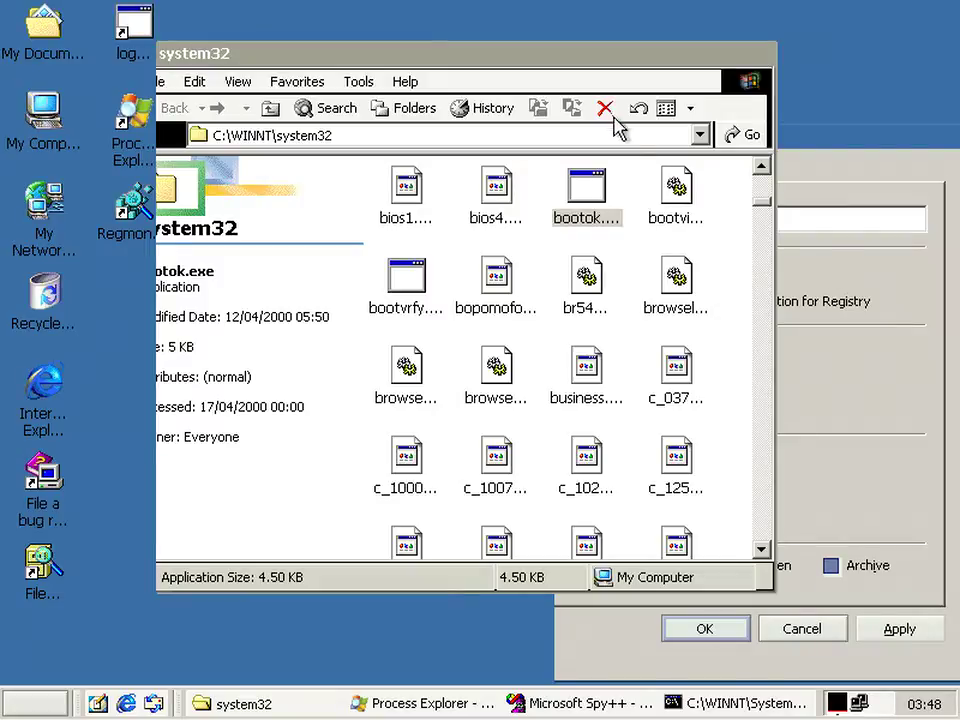
- Switch the system32 file list to Details view and deselect bootok.exe
{"action": "left_click", "coordinate": [691, 110]}
{"action": "left_click", "coordinate": [716, 222]}
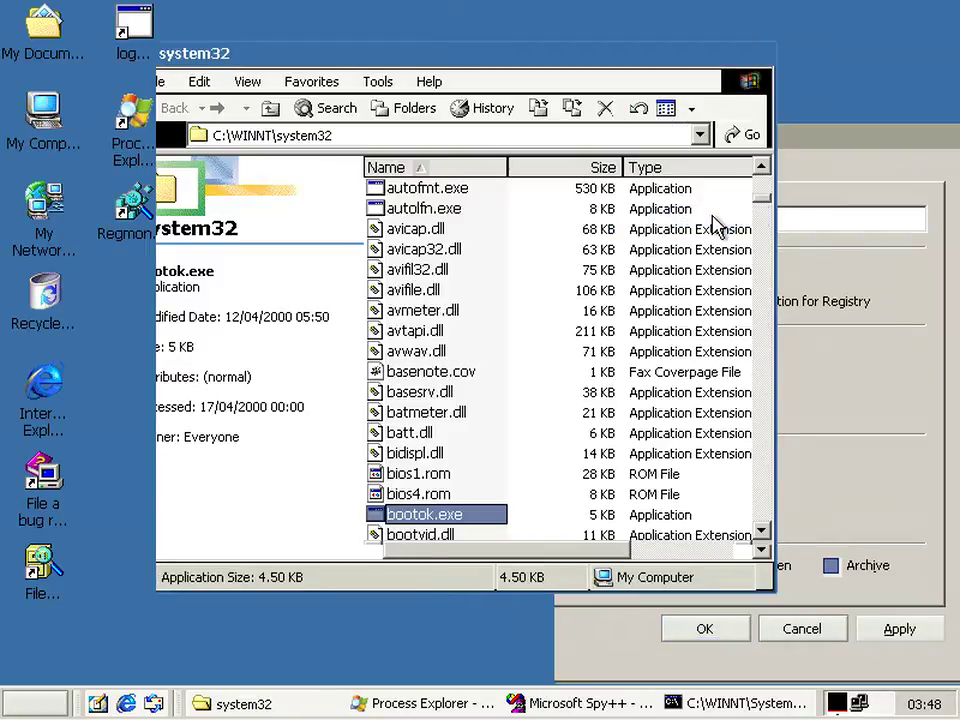
{"action": "left_click", "coordinate": [521, 225]}
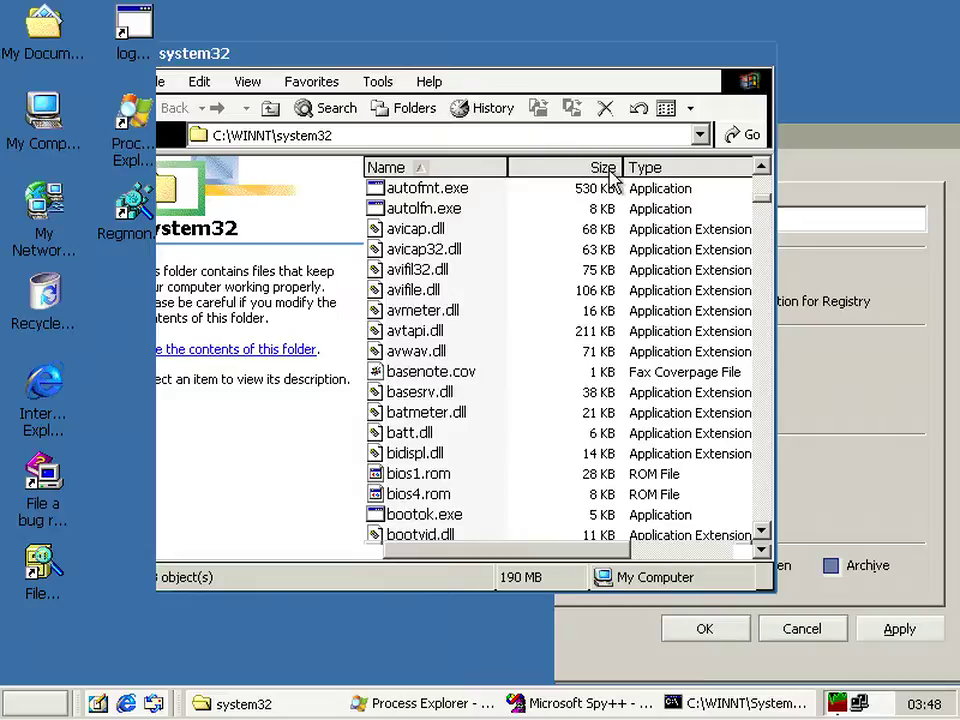
{"action": "left_click", "coordinate": [825, 214]}
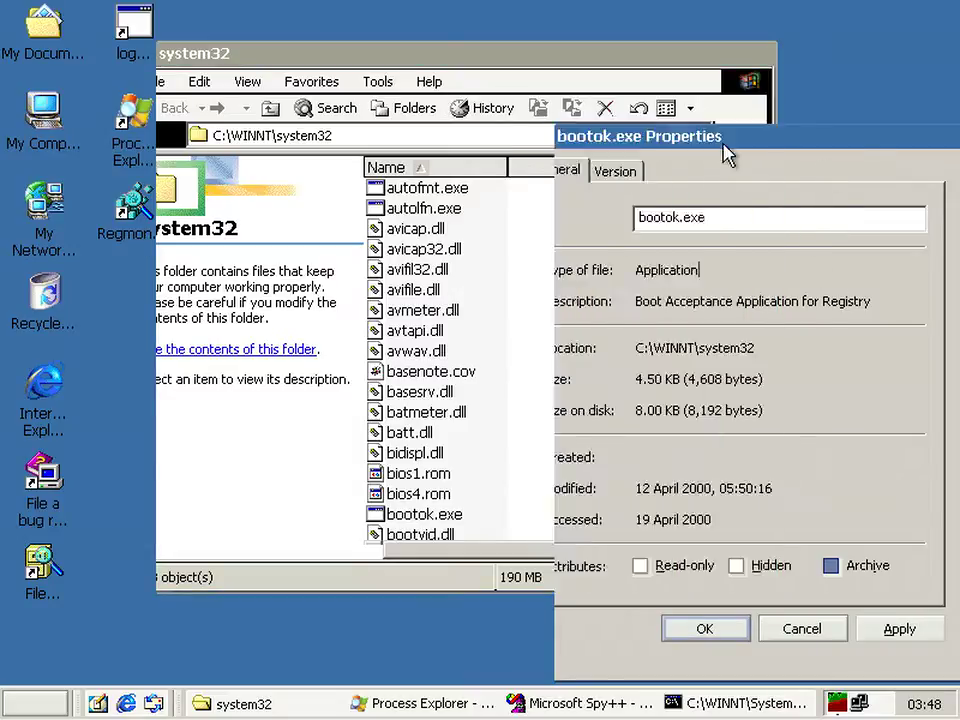
- Move the system32 window up-left and shift the bootok.exe Properties sheet so both show
{"action": "left_click_drag", "start_coordinate": [456, 45], "coordinate": [339, 28]}
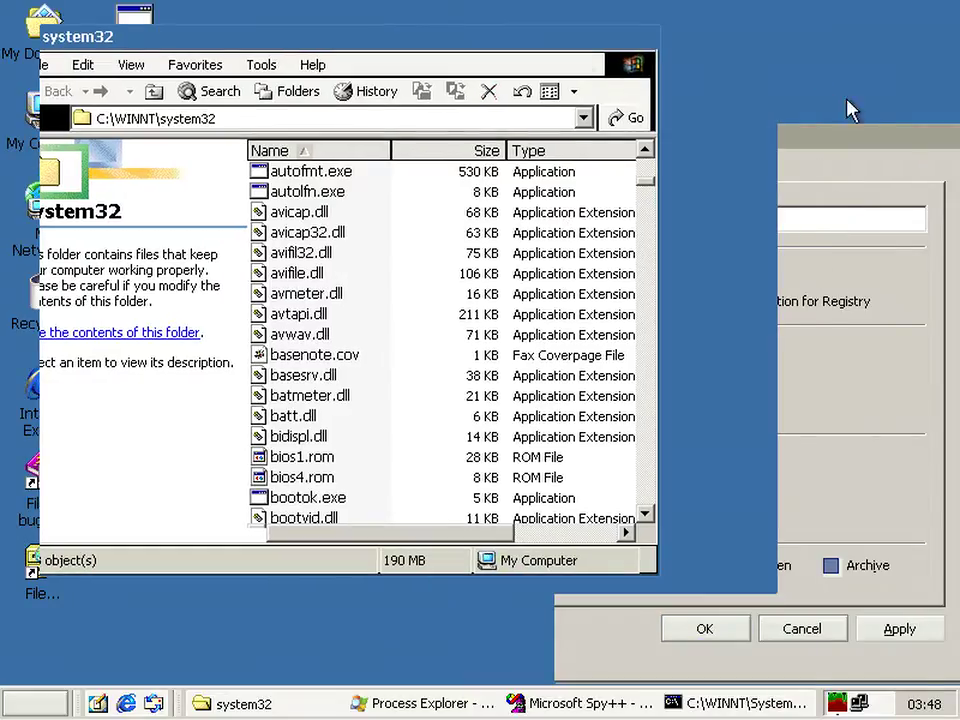
{"action": "left_click_drag", "start_coordinate": [828, 148], "coordinate": [793, 129]}
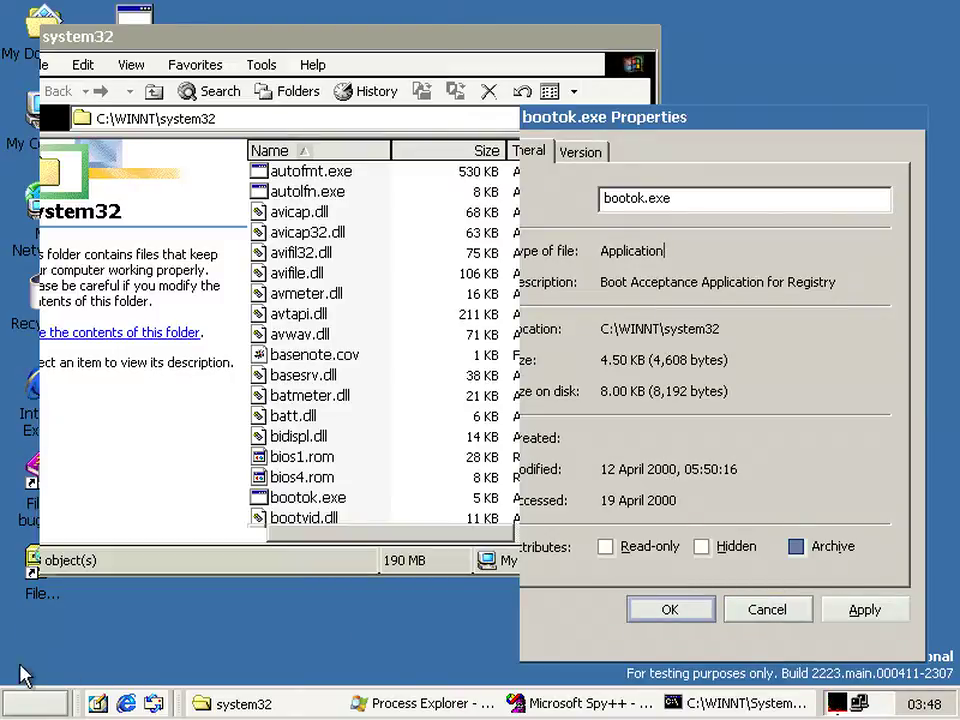
{"action": "left_click", "coordinate": [22, 700]}
- Launch regedit, collapse the Winlogon key and return to the top of the tree
{"action": "left_click", "coordinate": [107, 572]}
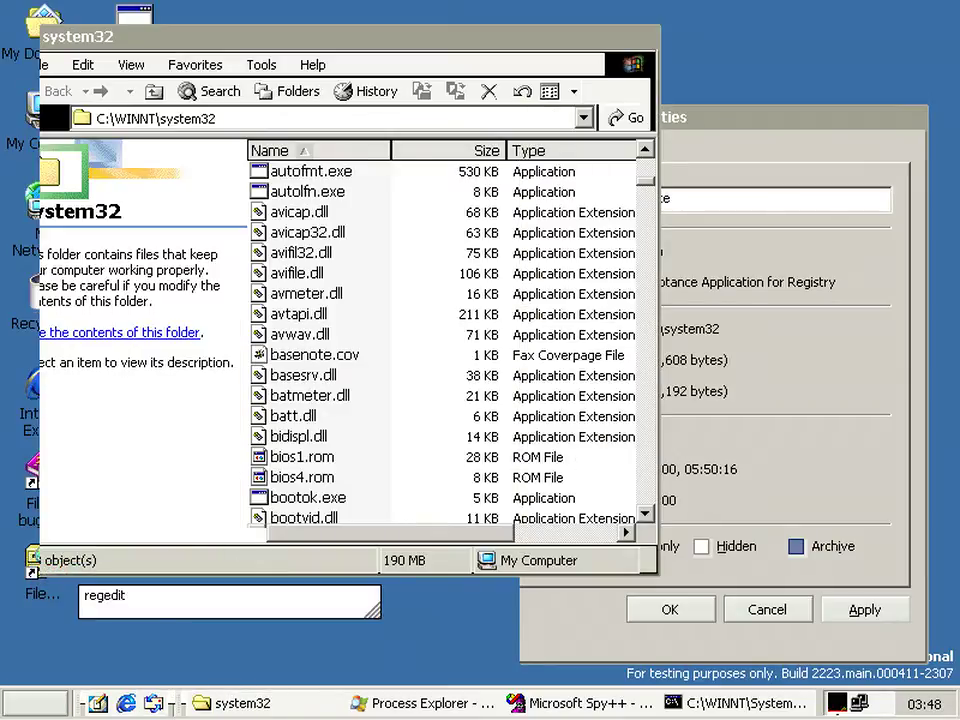
{"action": "key", "text": "Return"}
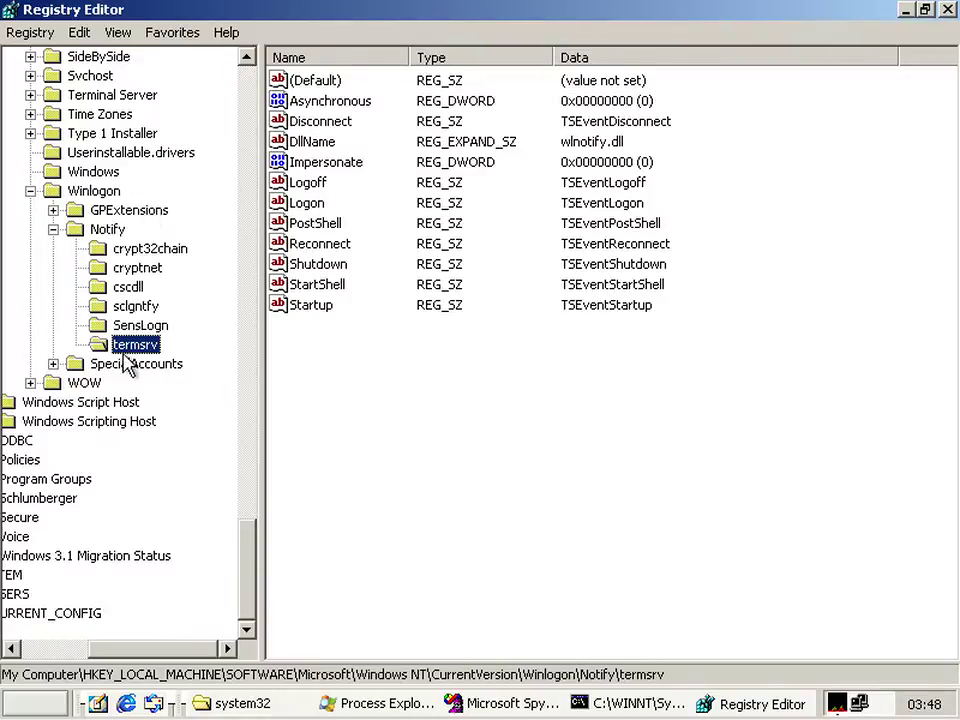
{"action": "left_click", "coordinate": [31, 190]}
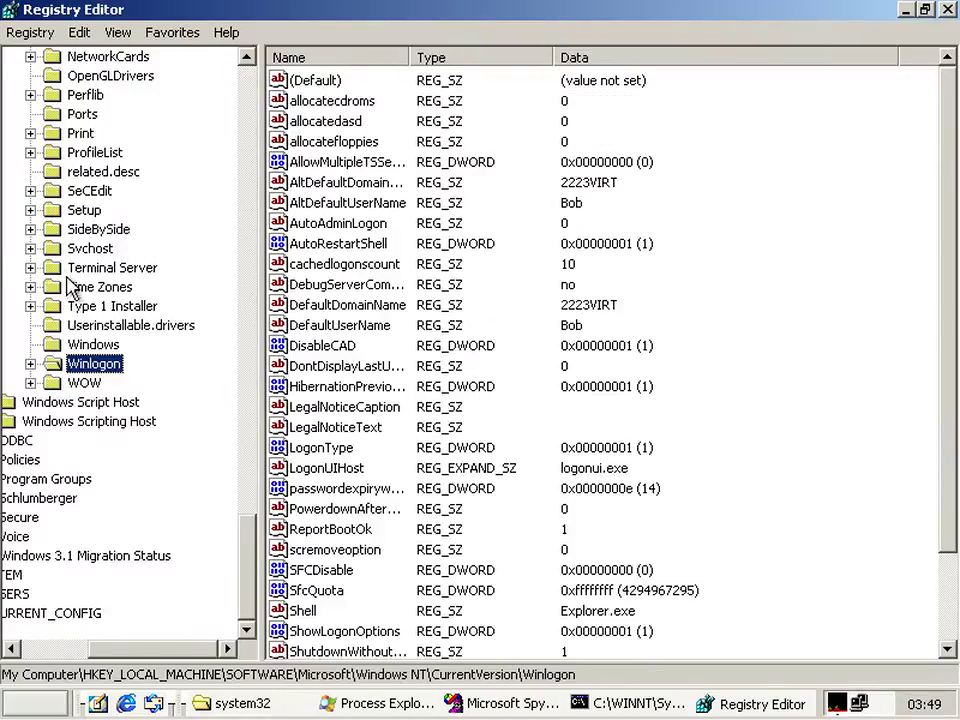
{"action": "scroll", "coordinate": [72, 297], "scroll_direction": "up", "scroll_amount": 8}
{"action": "scroll", "coordinate": [72, 297], "scroll_direction": "up", "scroll_amount": 20}
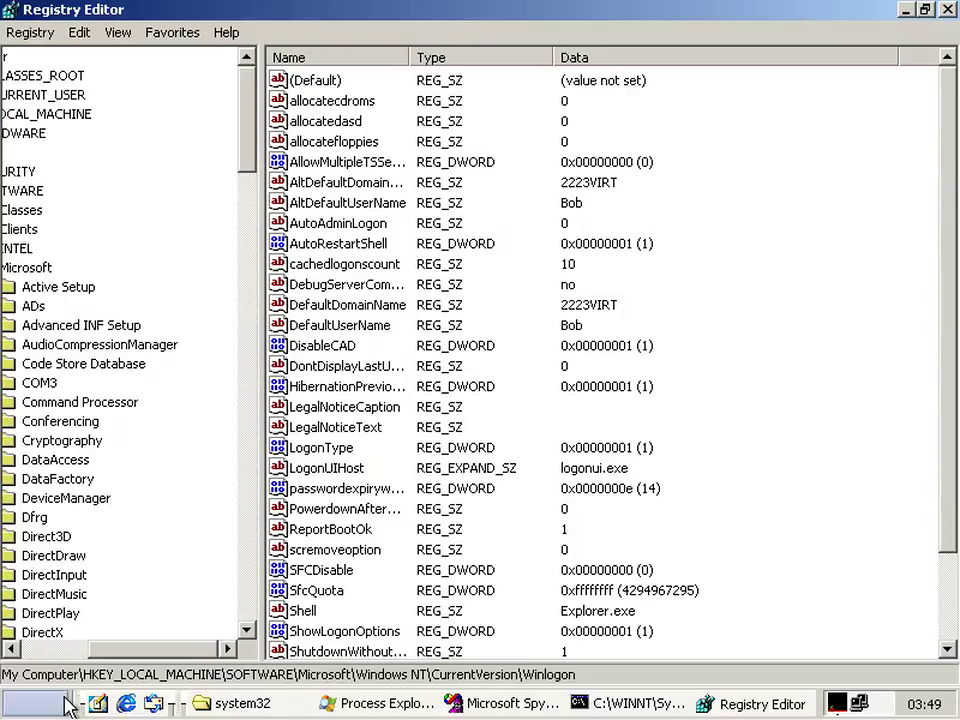
{"action": "left_click_drag", "start_coordinate": [66, 665], "coordinate": [20, 662]}
- Expand HKEY_CURRENT_USER > Software > Microsoft > Windows > CurrentVersion
{"action": "left_click", "coordinate": [35, 94]}
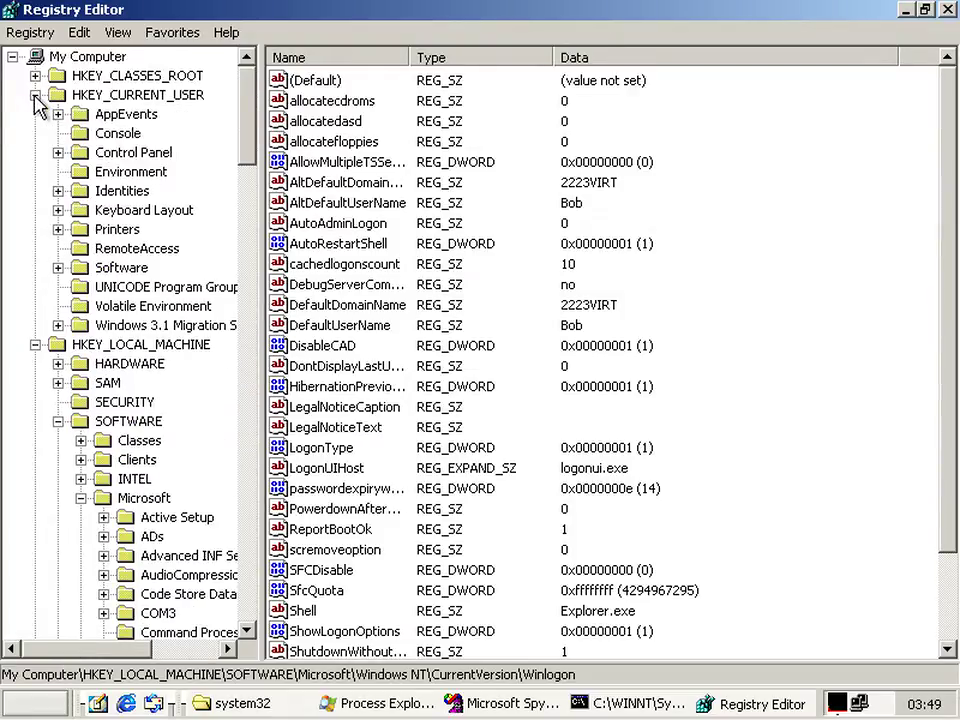
{"action": "left_click", "coordinate": [58, 268]}
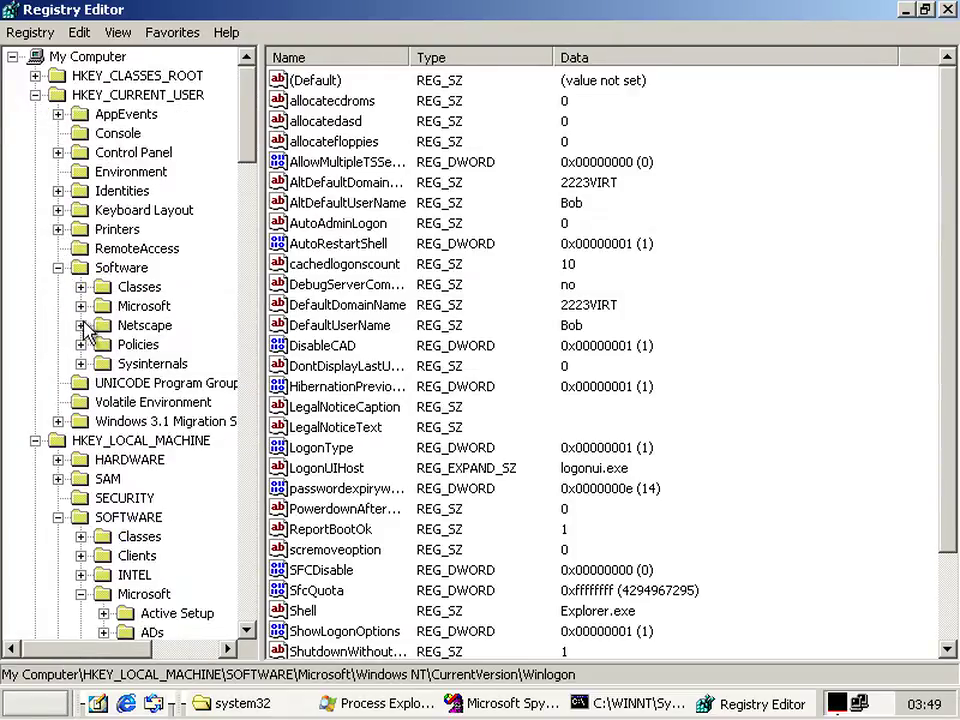
{"action": "left_click", "coordinate": [81, 305]}
{"action": "scroll", "coordinate": [100, 420], "scroll_direction": "down", "scroll_amount": 8}
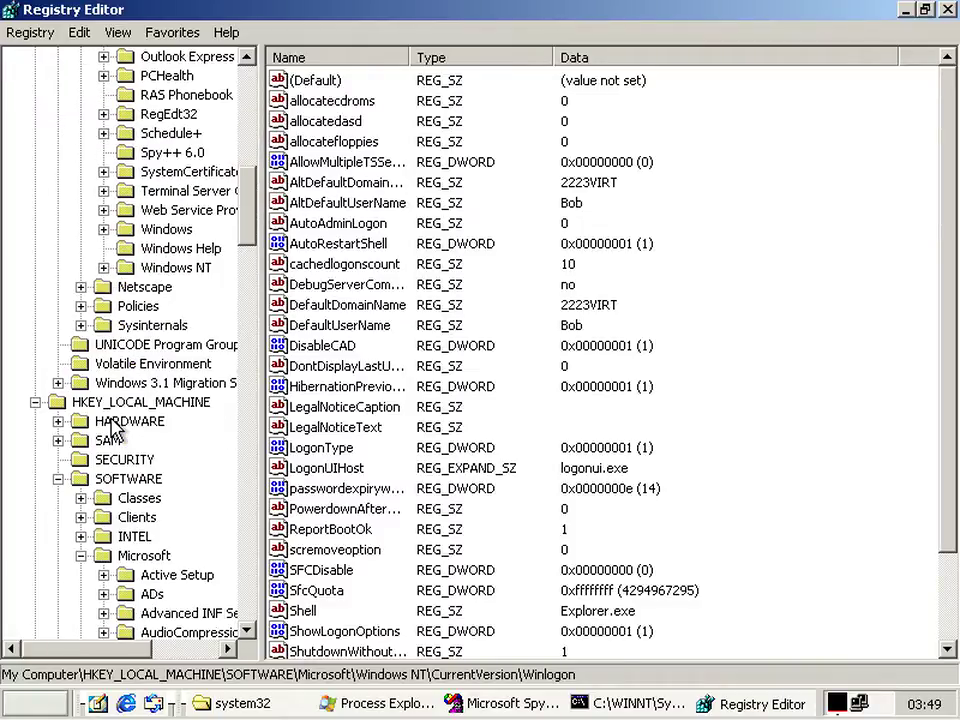
{"action": "left_click", "coordinate": [104, 229]}
{"action": "left_click", "coordinate": [127, 250]}
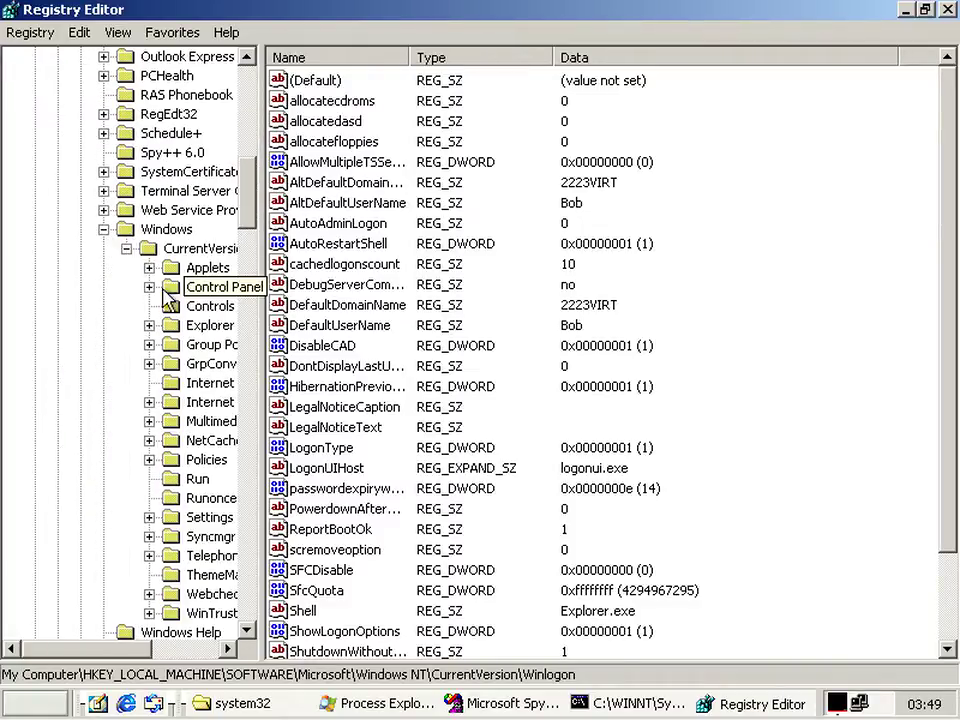
{"action": "scroll", "coordinate": [111, 300], "scroll_direction": "down", "scroll_amount": 3}
- Show ThemeManager's values, pointing out EnableDialog, EnableFrame and EnableTempControls
{"action": "left_click", "coordinate": [191, 406]}
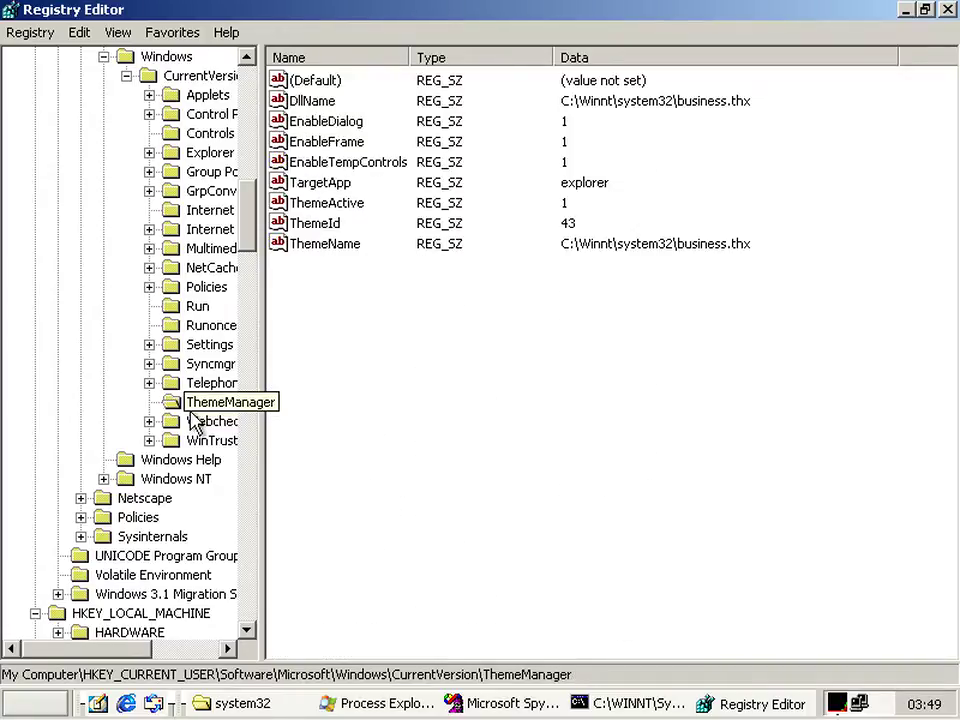
{"action": "left_click", "coordinate": [340, 121]}
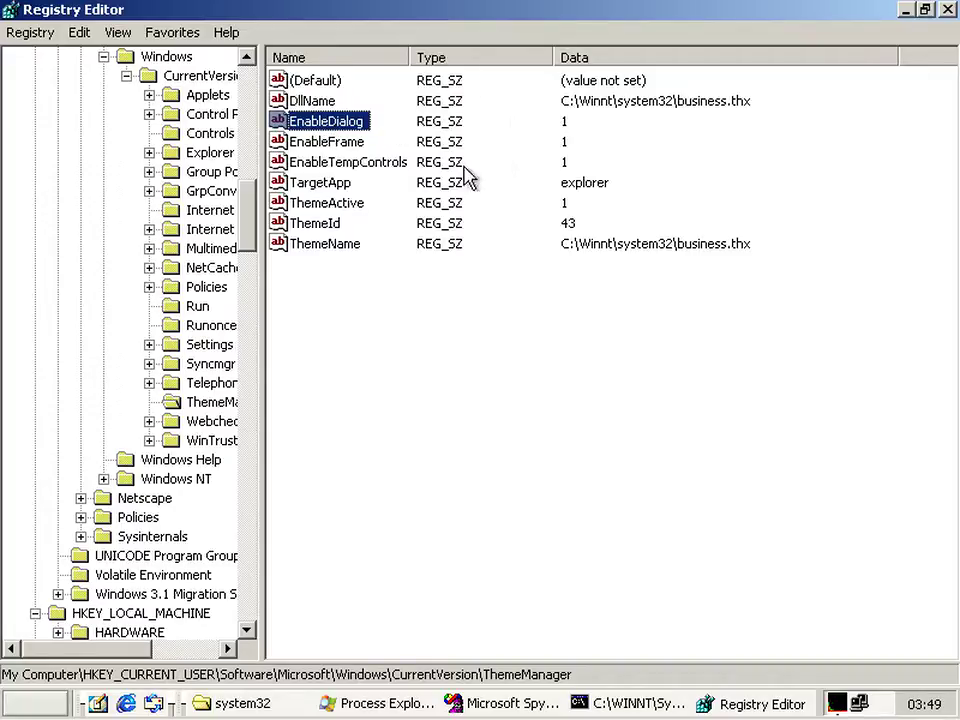
{"action": "left_click", "coordinate": [305, 148]}
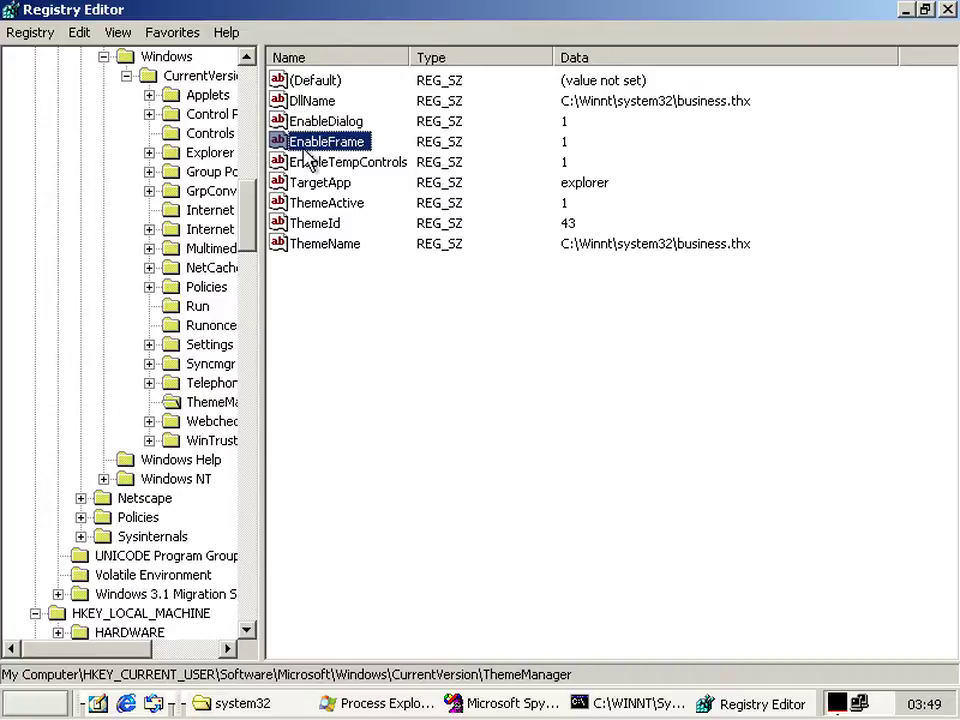
{"action": "left_click", "coordinate": [312, 165]}
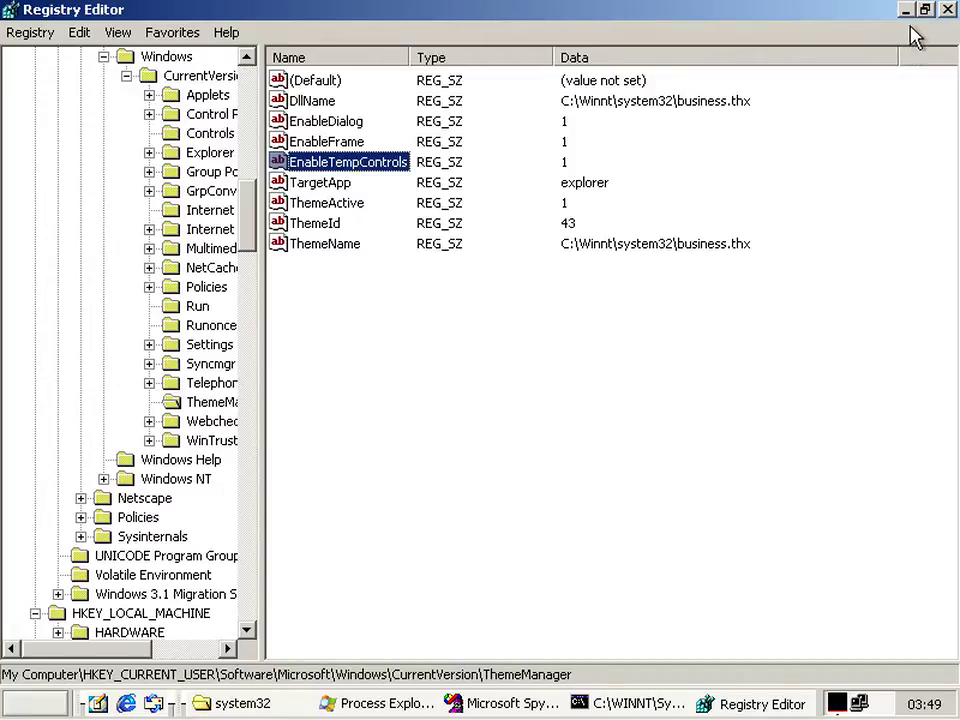
- Change TargetApp from explorer to uxctrls and minimise Registry Editor
{"action": "double_click", "coordinate": [300, 188]}
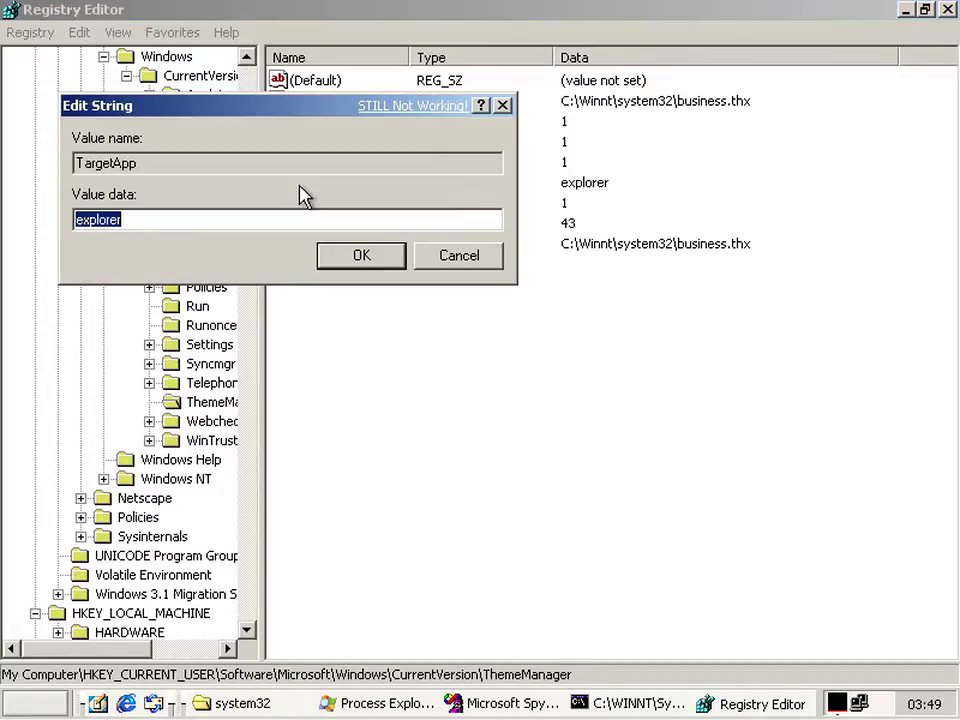
{"action": "type", "text": "uxctrls"}
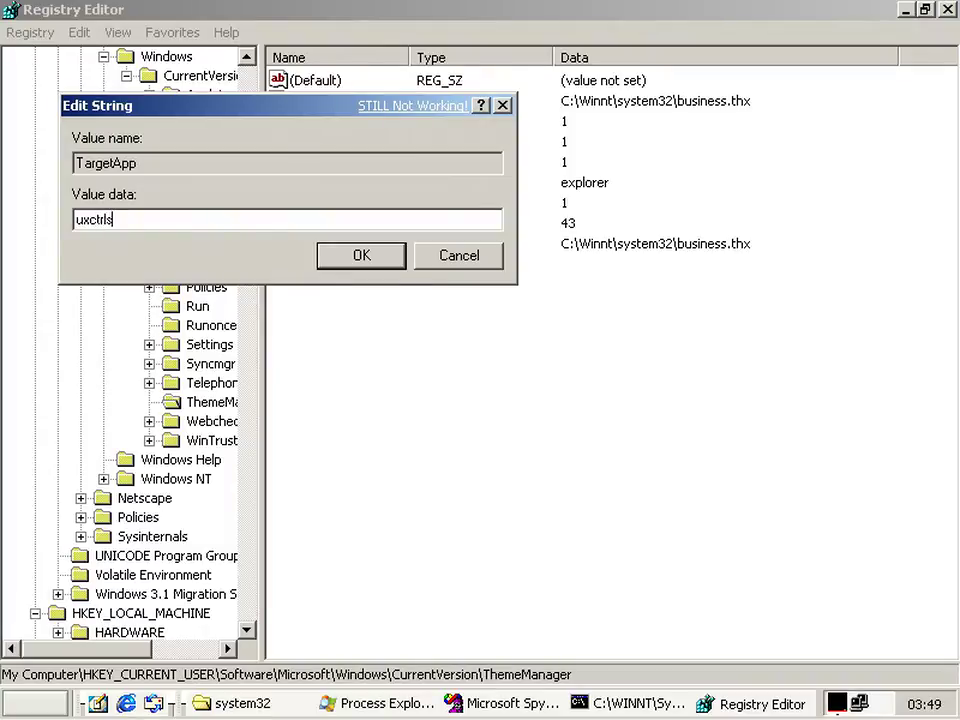
{"action": "key", "text": "Return"}
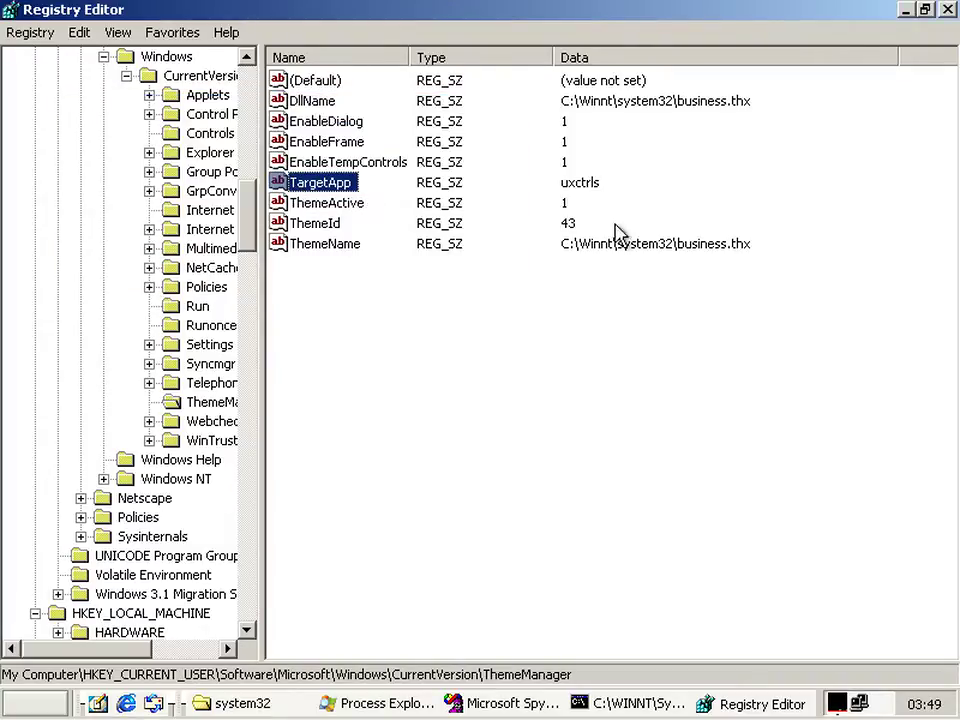
{"action": "left_click", "coordinate": [905, 10]}
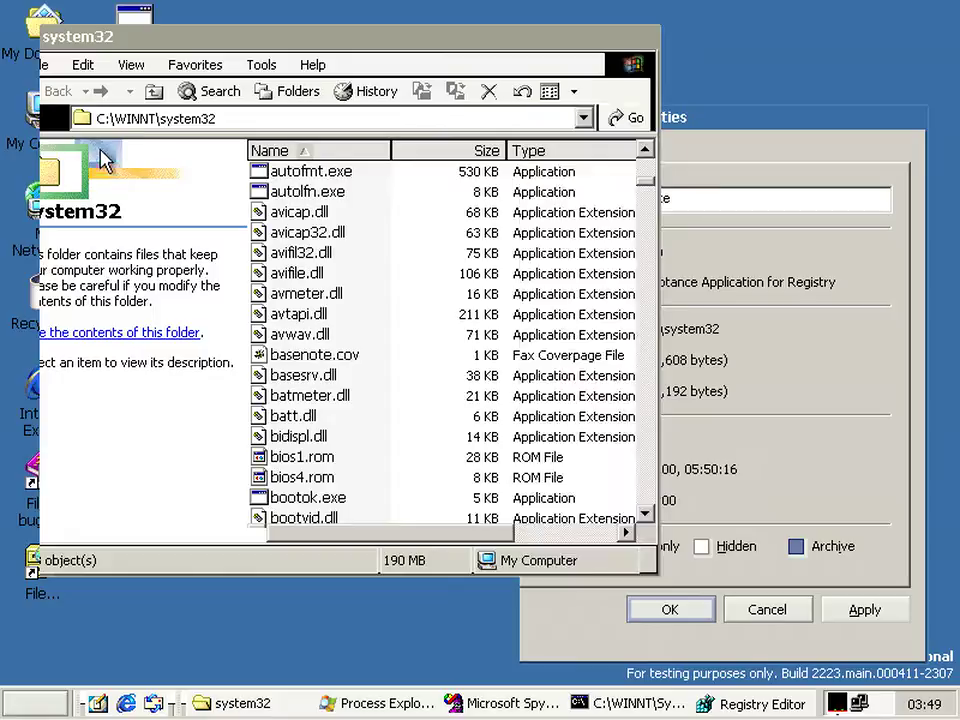
- Go up to Local Disk (C:)\bits, launch CommCtrls.exe, then bring the bits folder back in front
{"action": "left_click", "coordinate": [155, 92]}
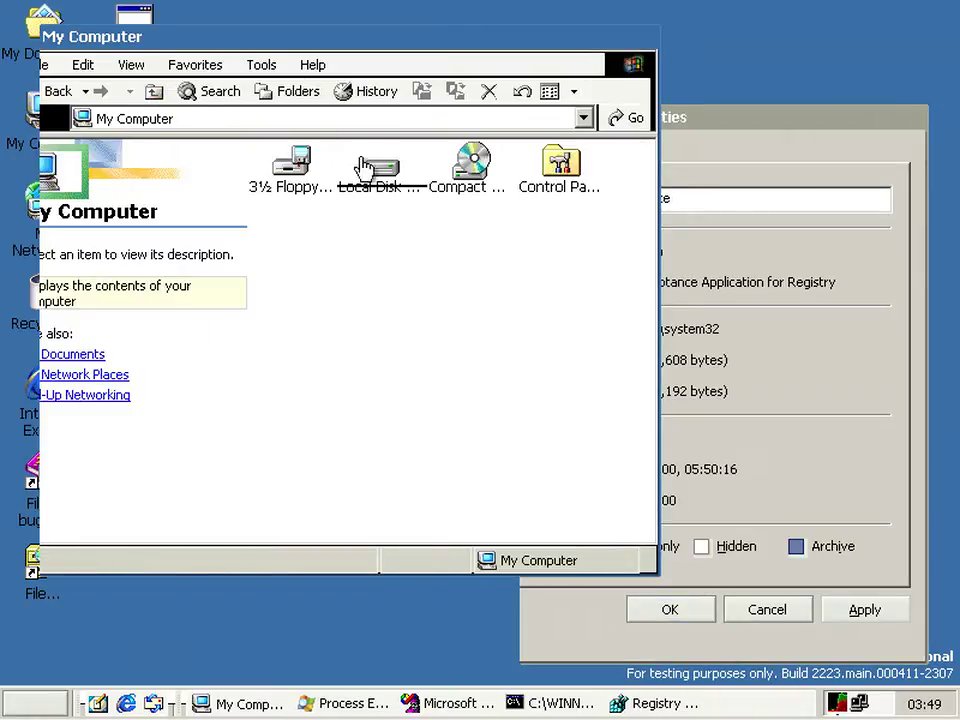
{"action": "left_click", "coordinate": [378, 180]}
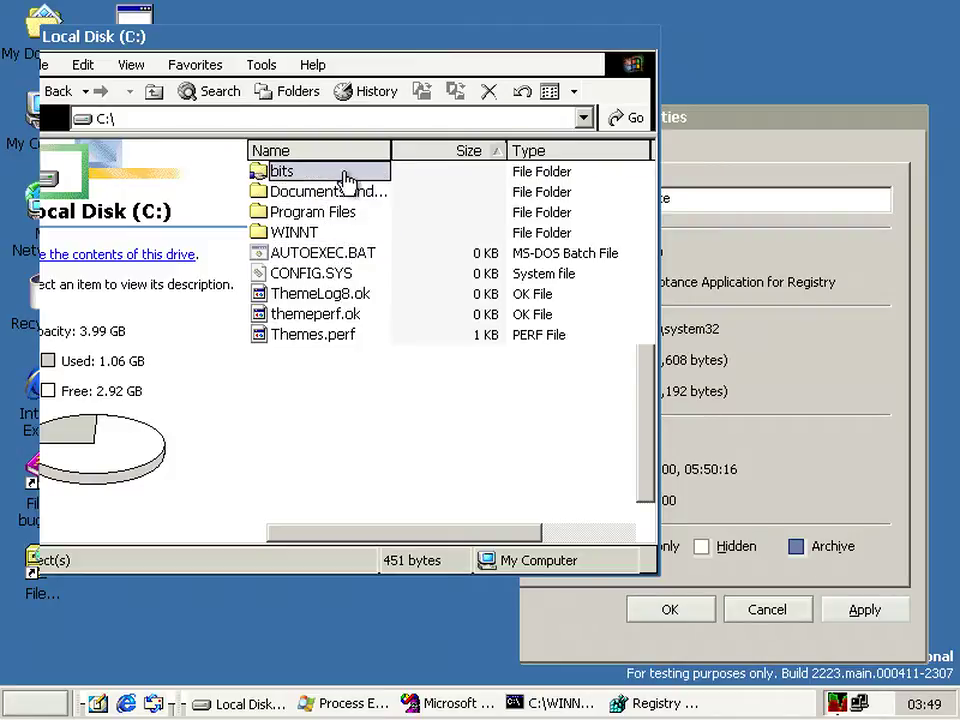
{"action": "left_click", "coordinate": [305, 180]}
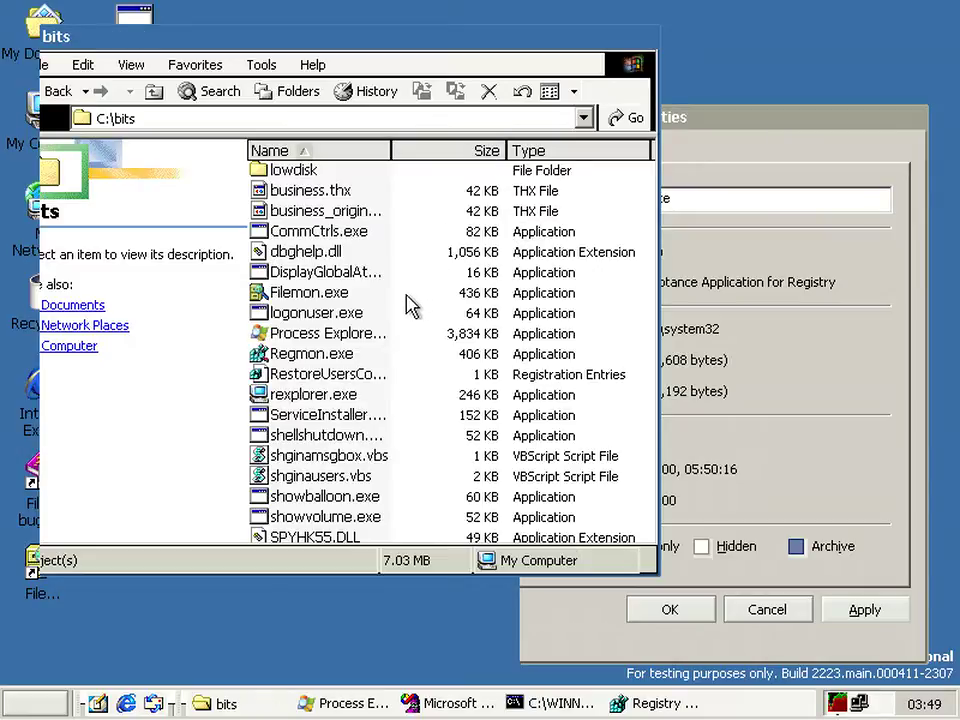
{"action": "double_click", "coordinate": [358, 234]}
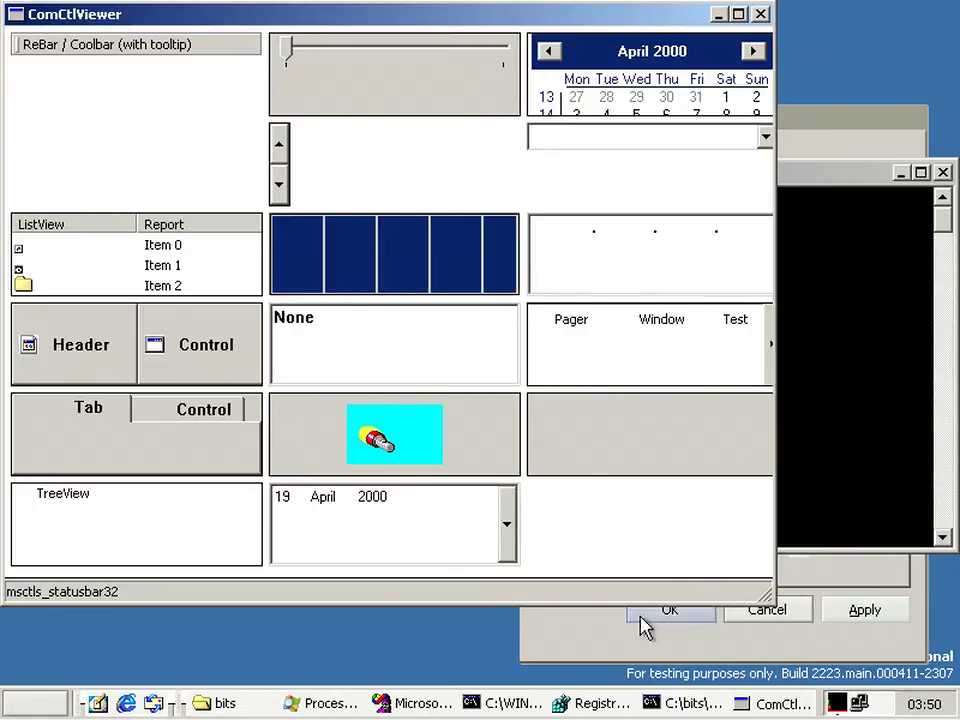
{"action": "left_click", "coordinate": [212, 704]}
{"action": "scroll", "coordinate": [400, 440], "scroll_direction": "down", "scroll_amount": 2}
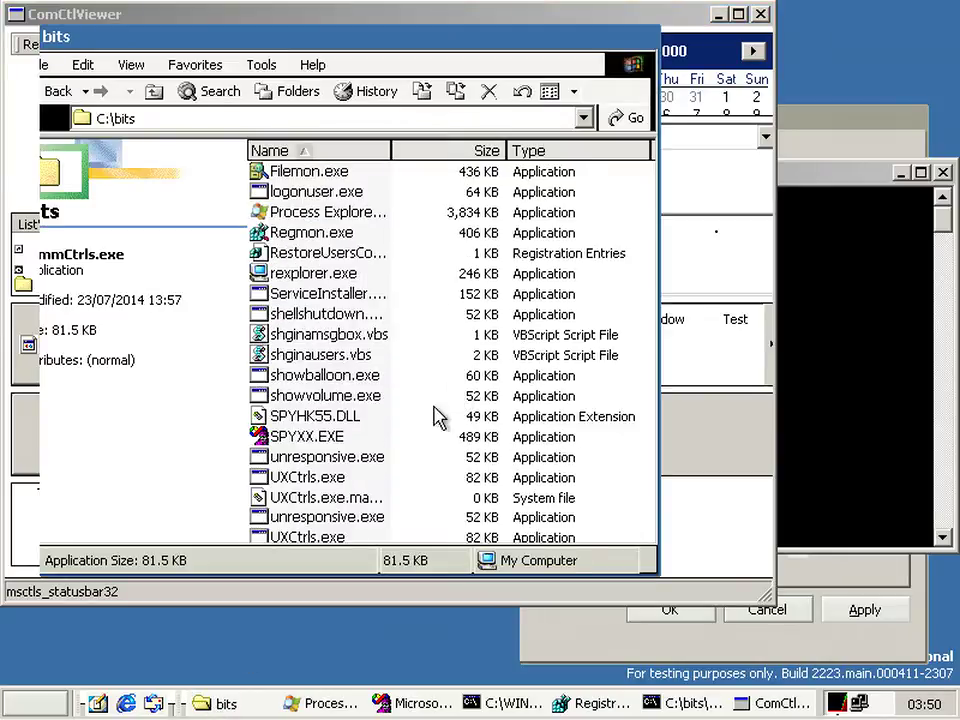
- Launch UXCtrls.exe and try its list selection, header, slider and Tab/Control tab strip
{"action": "double_click", "coordinate": [345, 478]}
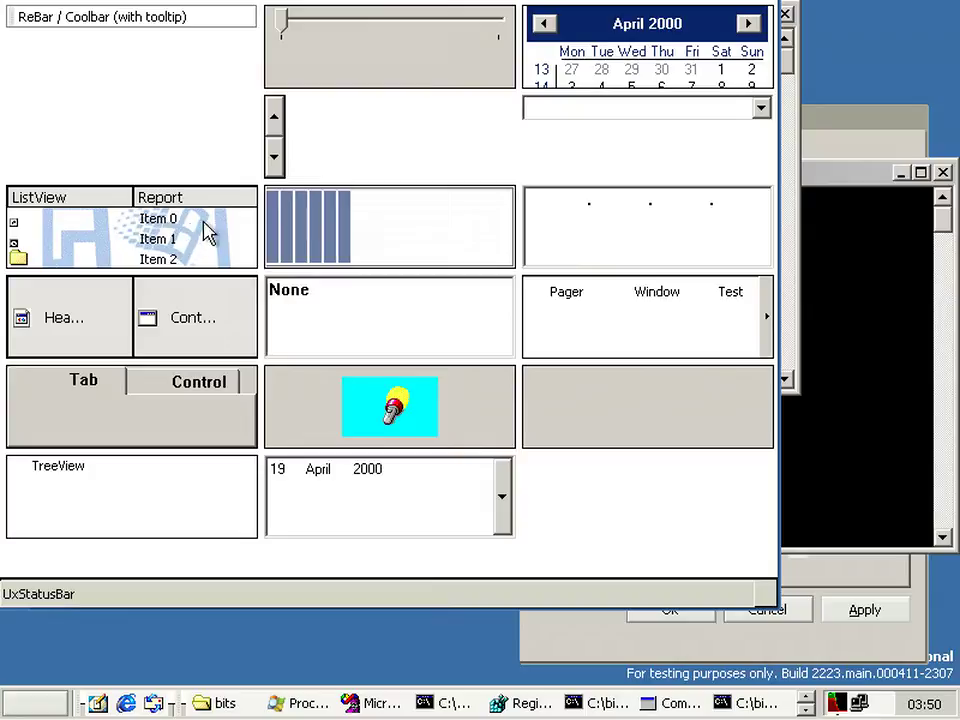
{"action": "left_click_drag", "start_coordinate": [92, 199], "coordinate": [82, 228]}
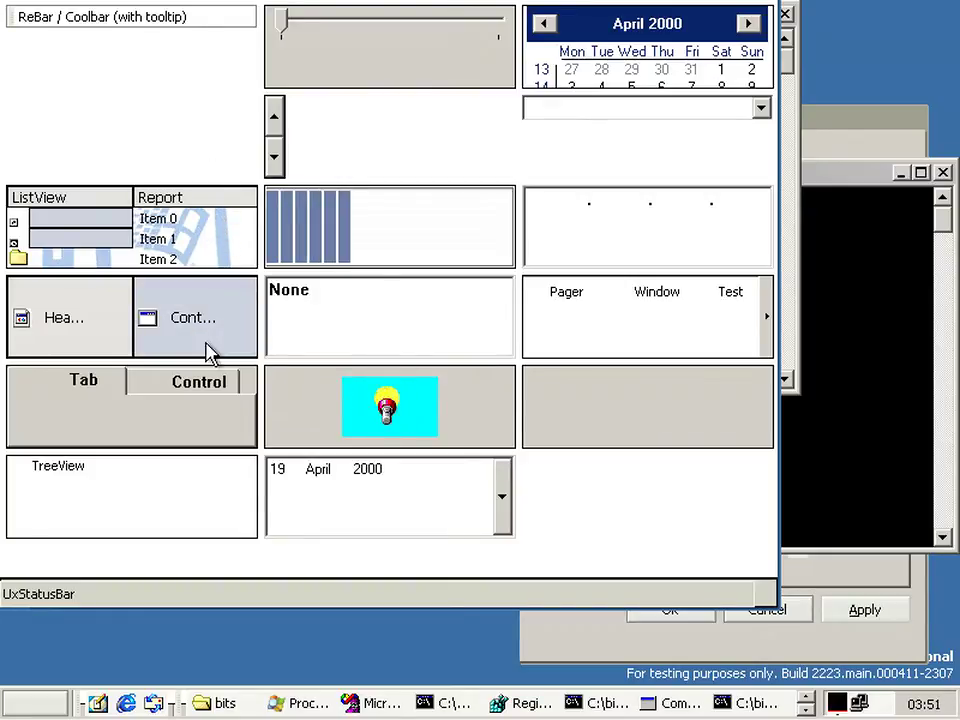
{"action": "left_click", "coordinate": [108, 322]}
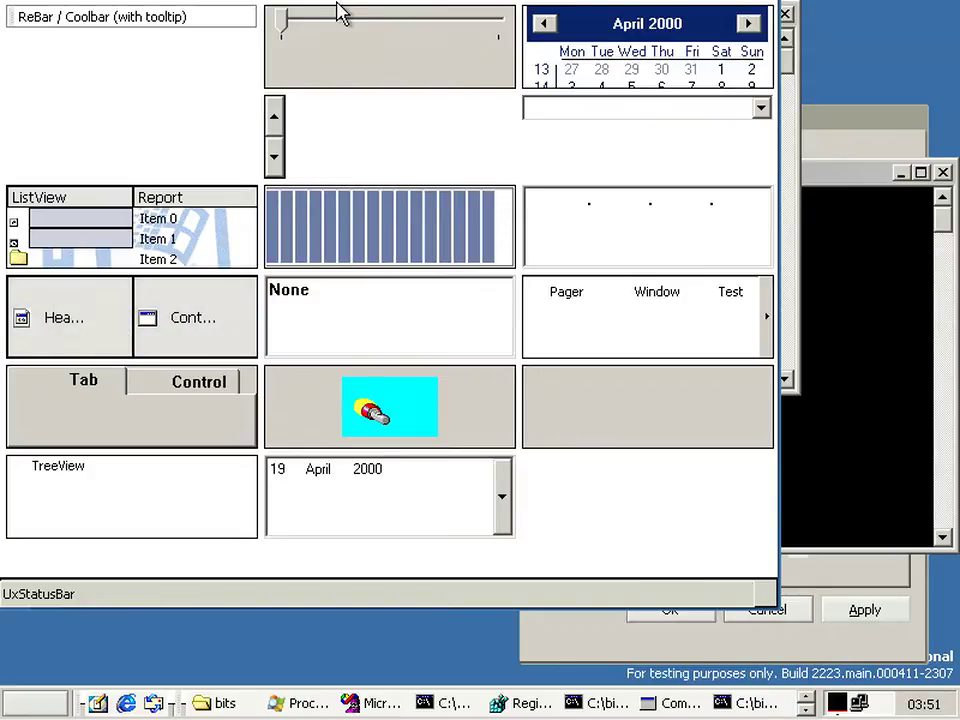
{"action": "left_click_drag", "start_coordinate": [284, 22], "coordinate": [345, 45]}
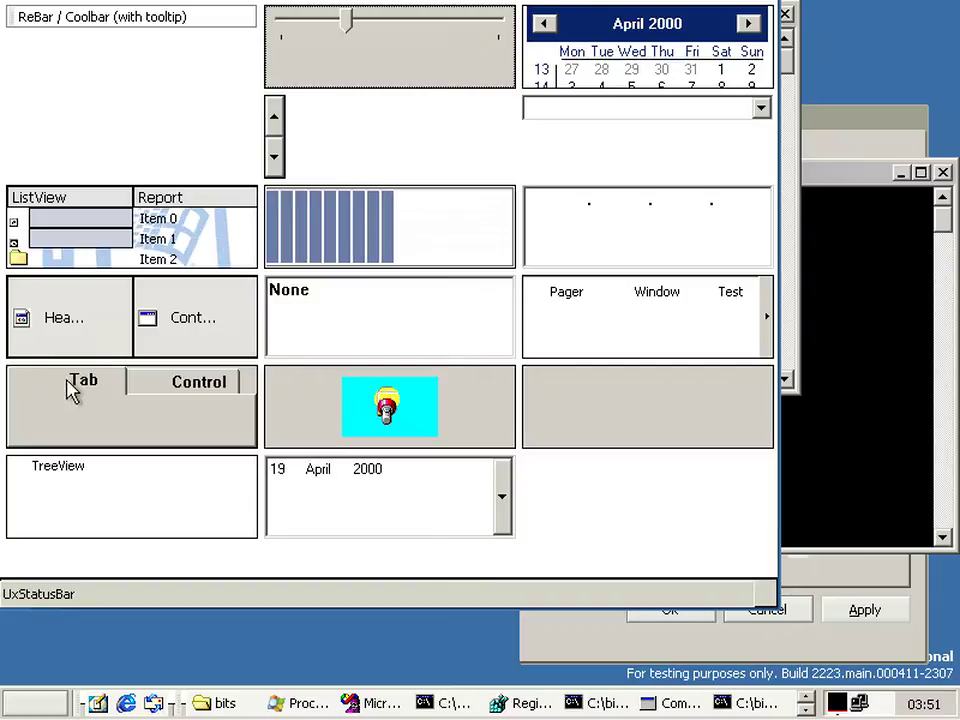
{"action": "left_click", "coordinate": [178, 388]}
{"action": "left_click", "coordinate": [116, 386]}
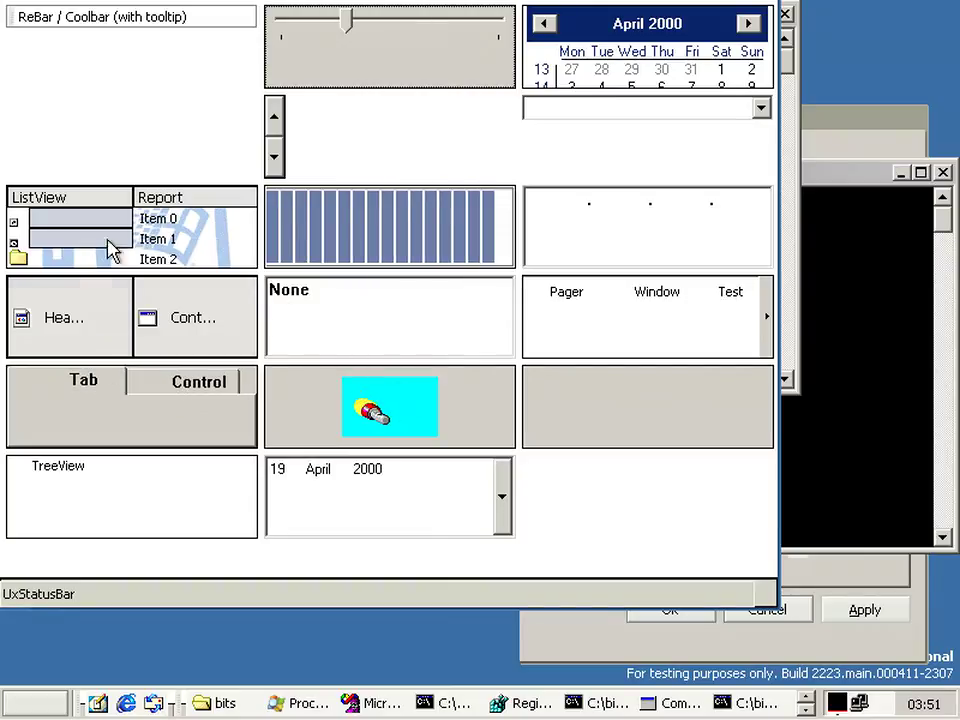
{"action": "mouse_move", "coordinate": [101, 31]}
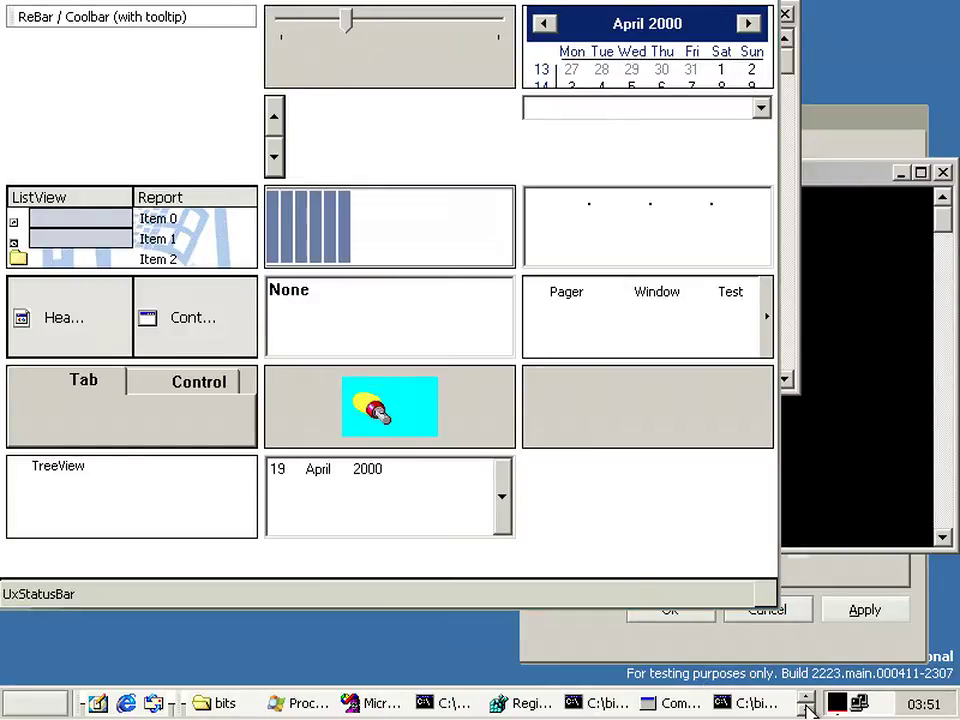
- Move the ComCtlViewer window right and down to uncover the console behind it
{"action": "left_click", "coordinate": [808, 706]}
{"action": "right_click", "coordinate": [228, 705]}
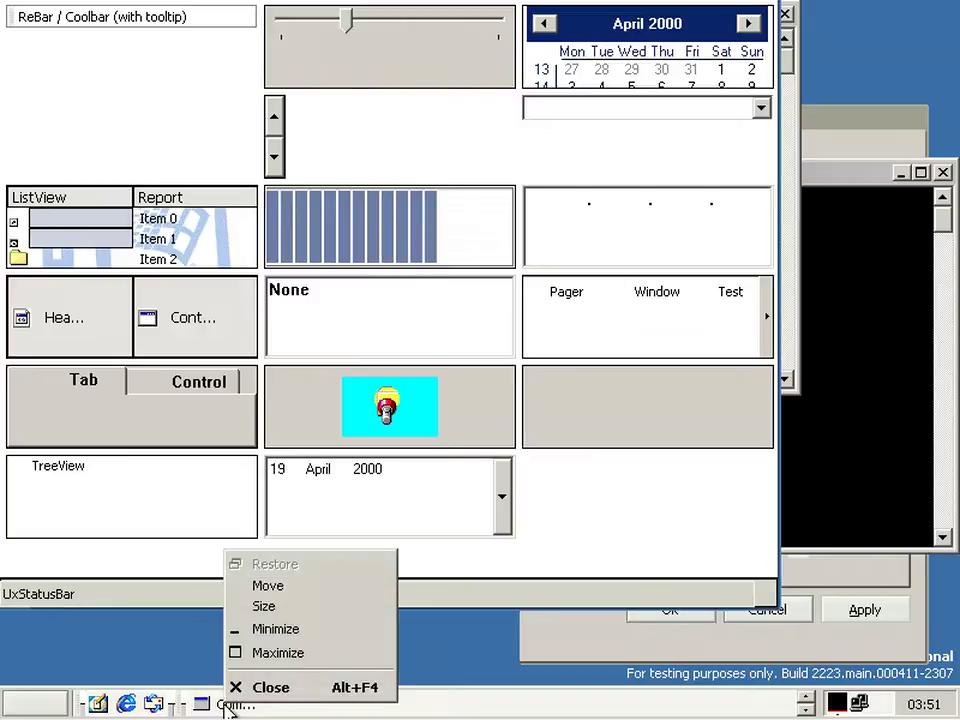
{"action": "left_click", "coordinate": [283, 588]}
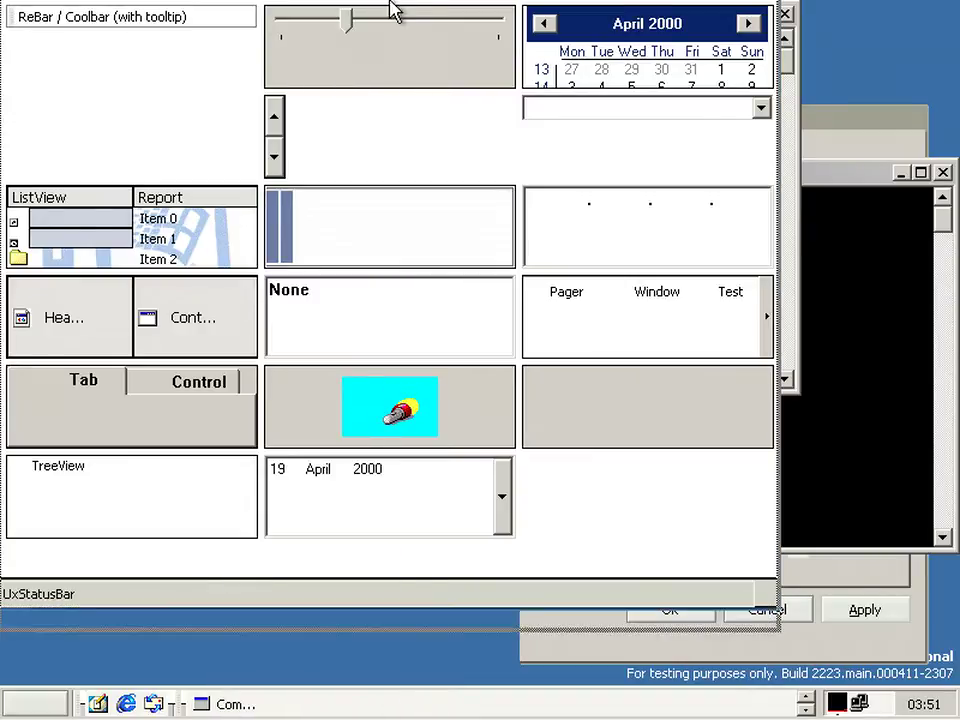
{"action": "left_click", "coordinate": [404, 43]}
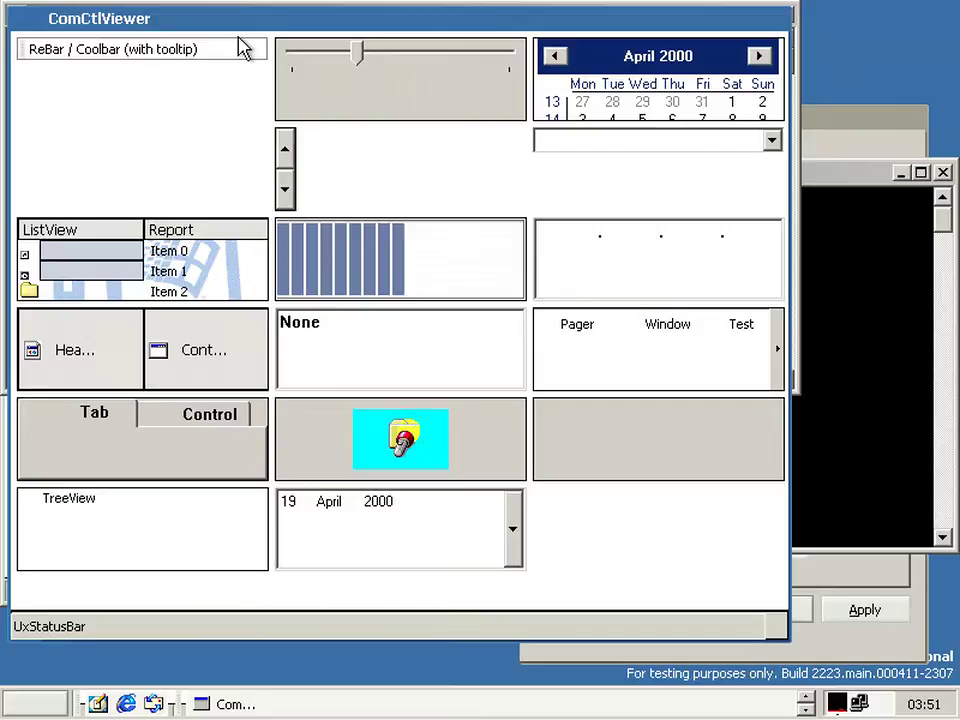
{"action": "left_click_drag", "start_coordinate": [246, 26], "coordinate": [354, 64]}
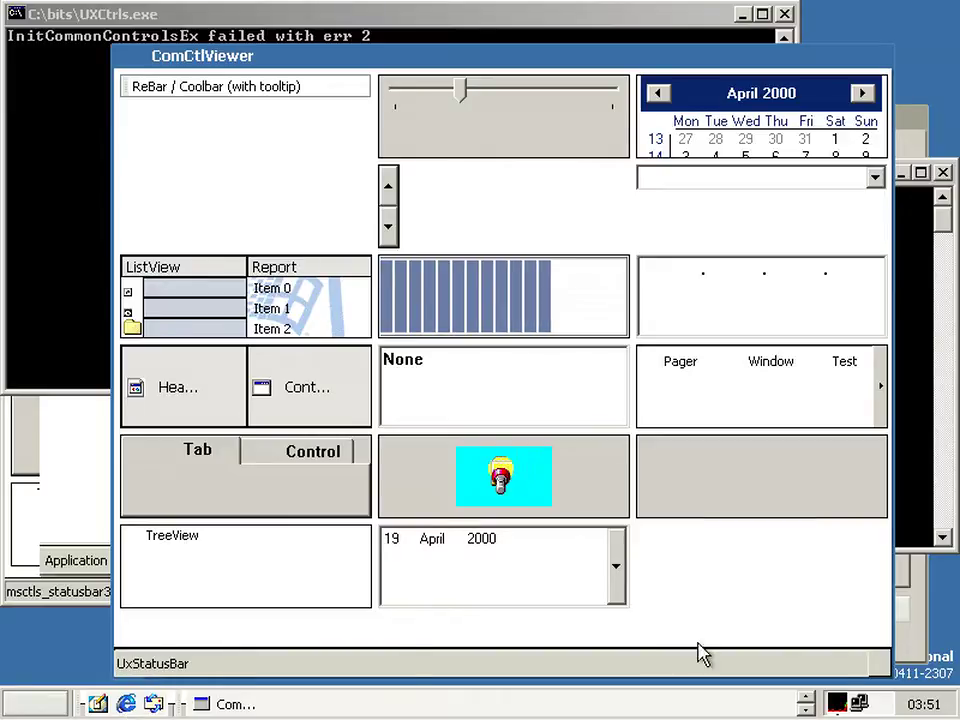
{"action": "left_click_drag", "start_coordinate": [838, 61], "coordinate": [812, 70]}
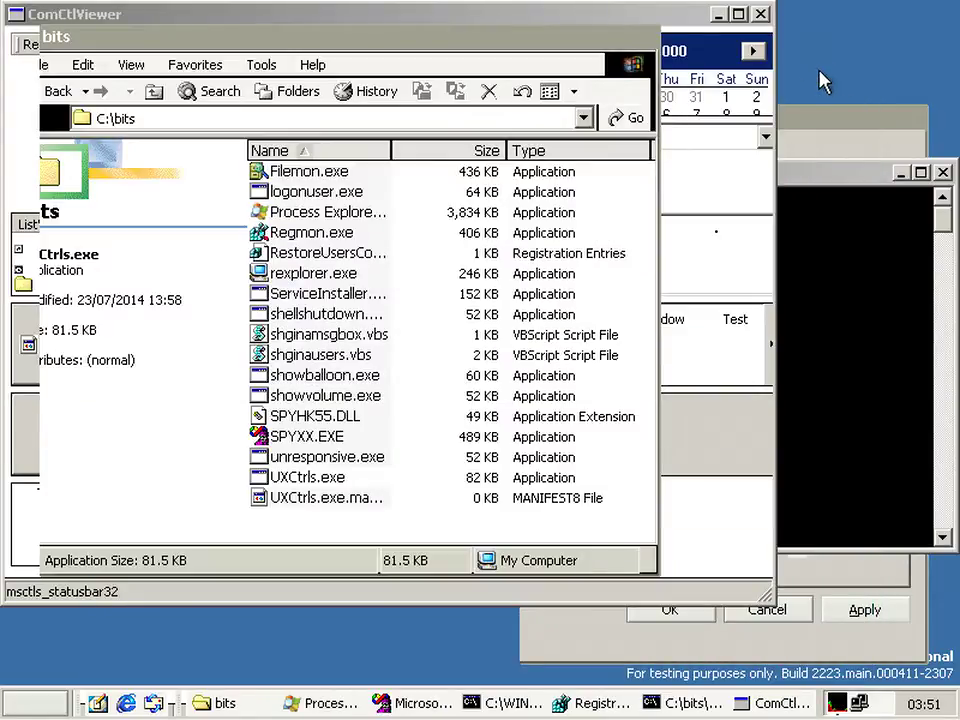
- Close ComCtlViewer, cancel Properties, and press Enter in cmd to shut theme services
{"action": "left_click", "coordinate": [763, 15]}
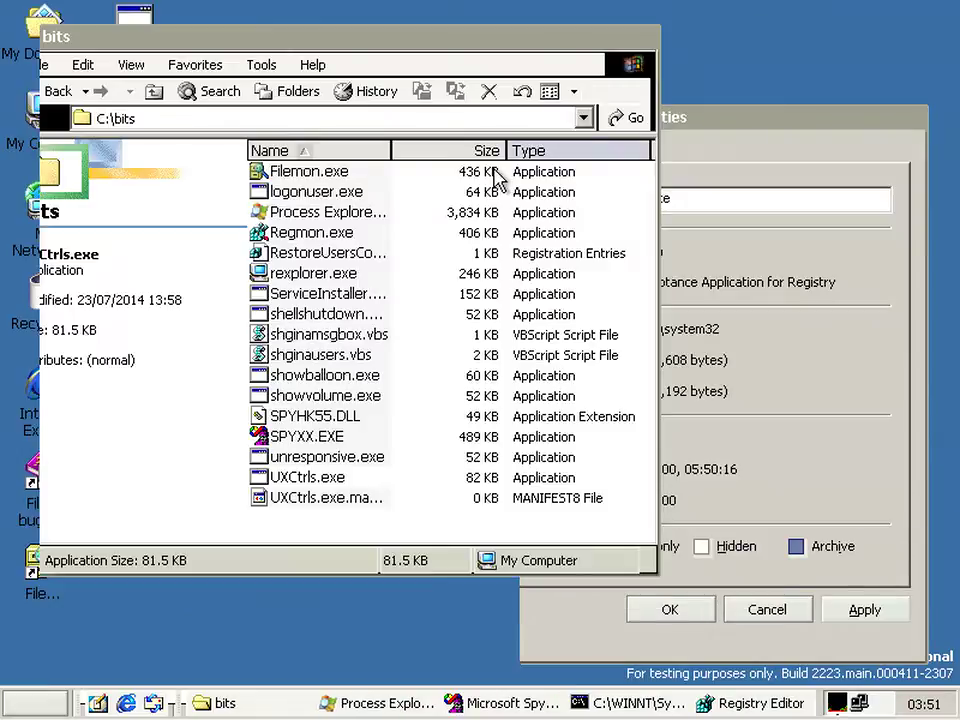
{"action": "left_click", "coordinate": [765, 609]}
{"action": "left_click", "coordinate": [628, 703]}
{"action": "key", "text": "Return"}
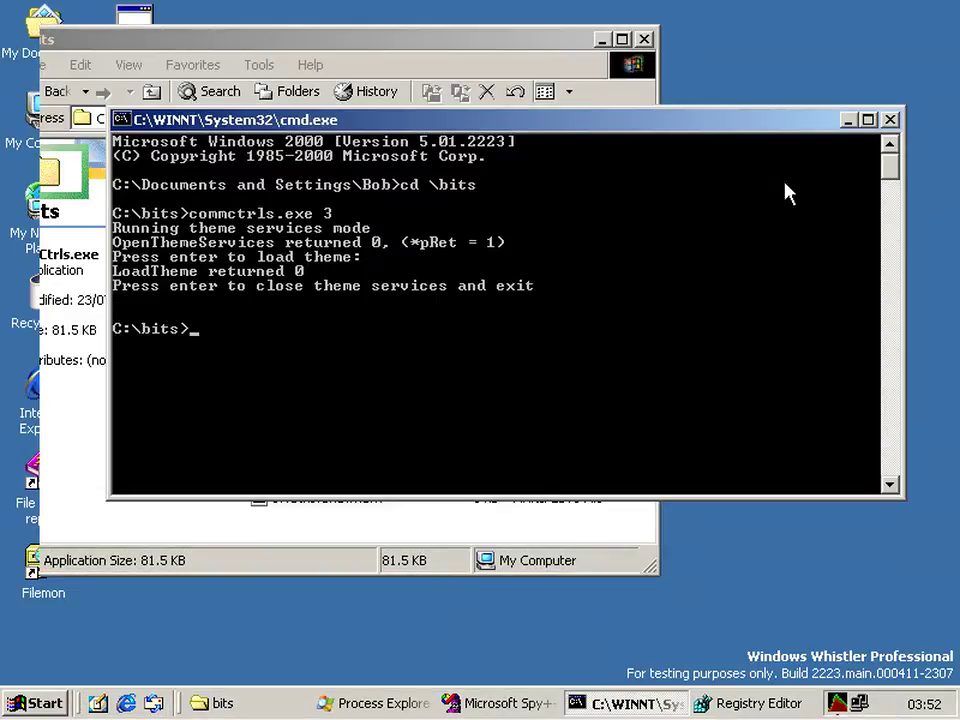
{"action": "left_click", "coordinate": [849, 120]}
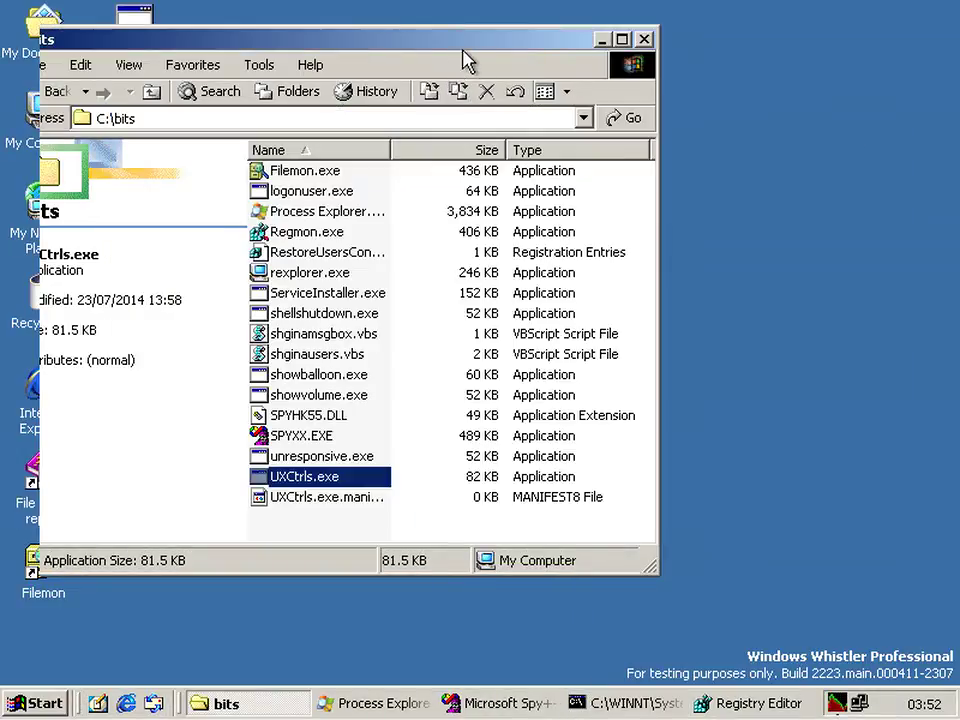
- Reposition the bits folder window, then log off via Start > Log Off
{"action": "left_click_drag", "start_coordinate": [465, 58], "coordinate": [546, 79]}
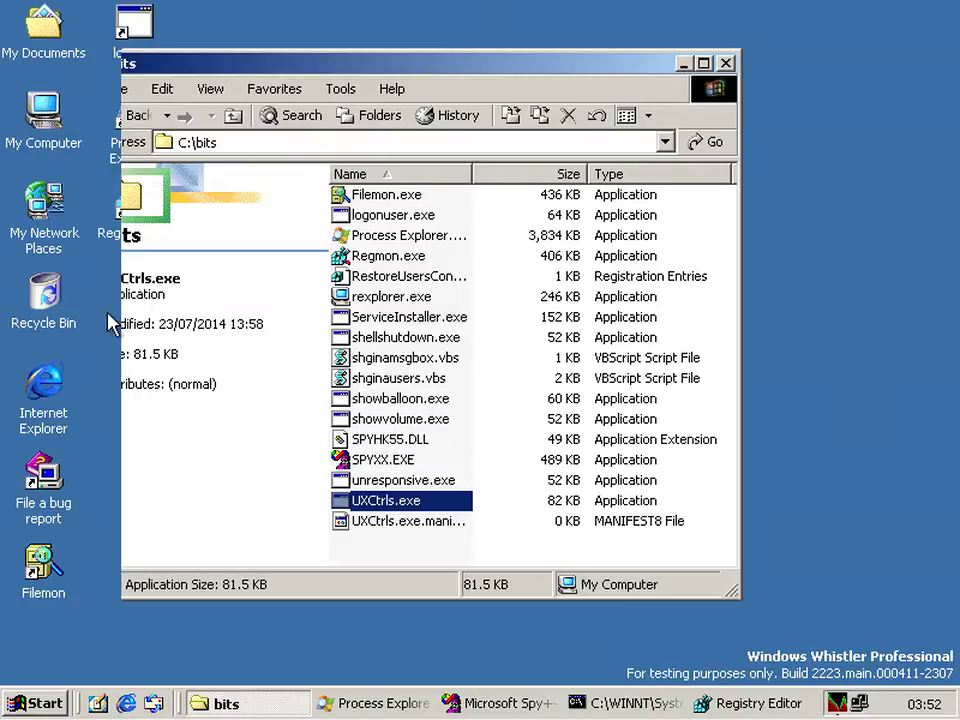
{"action": "left_click", "coordinate": [682, 64]}
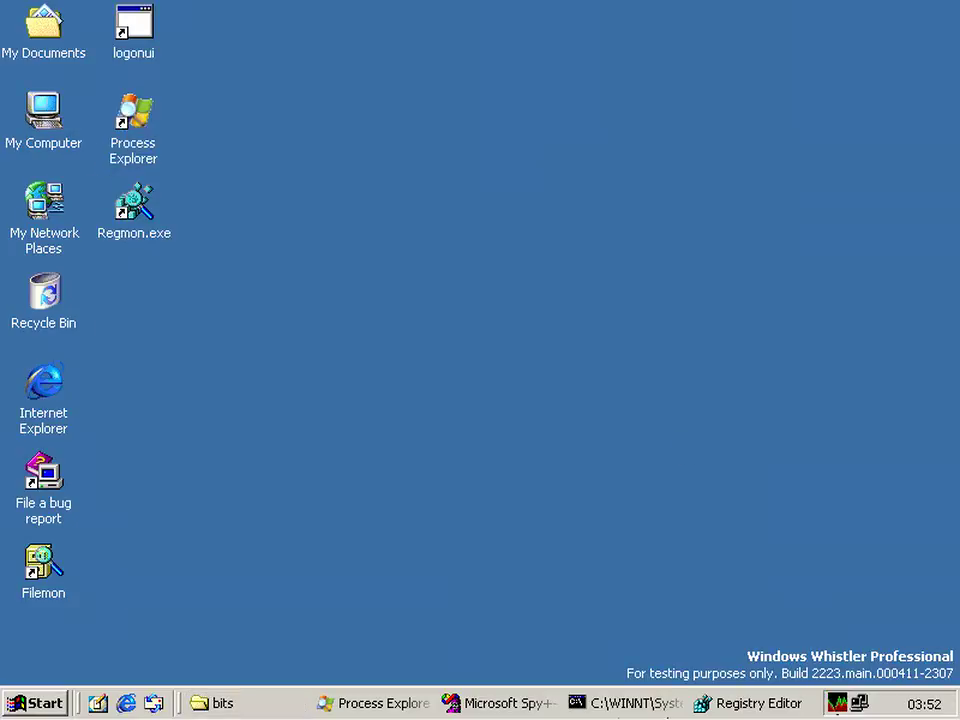
{"action": "left_click", "coordinate": [244, 705]}
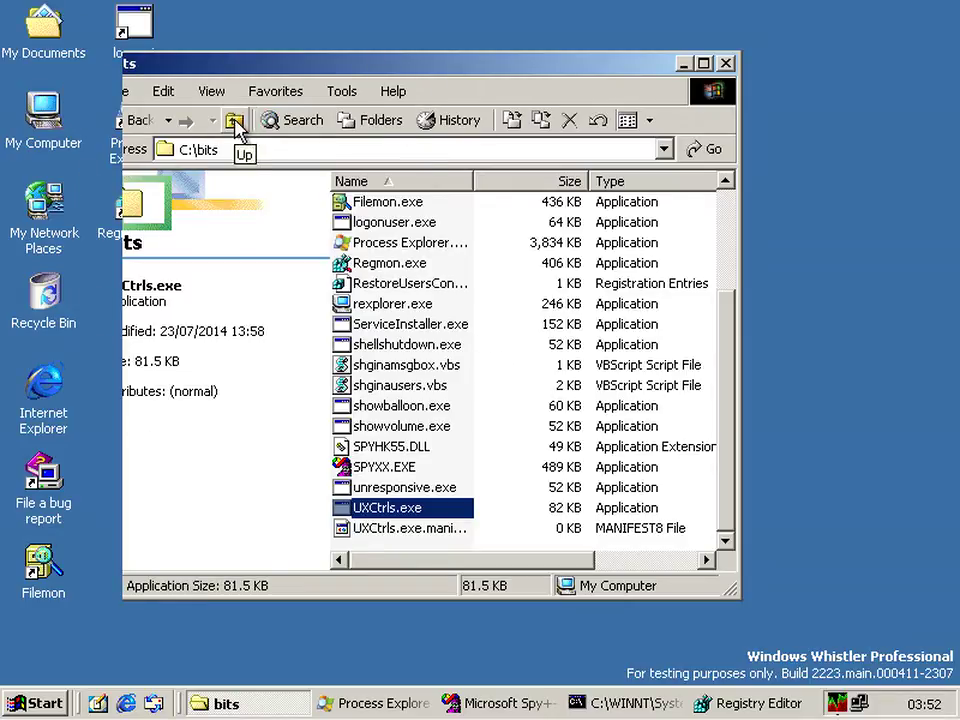
{"action": "left_click", "coordinate": [38, 703]}
{"action": "left_click", "coordinate": [104, 630]}
{"action": "left_click", "coordinate": [466, 378]}
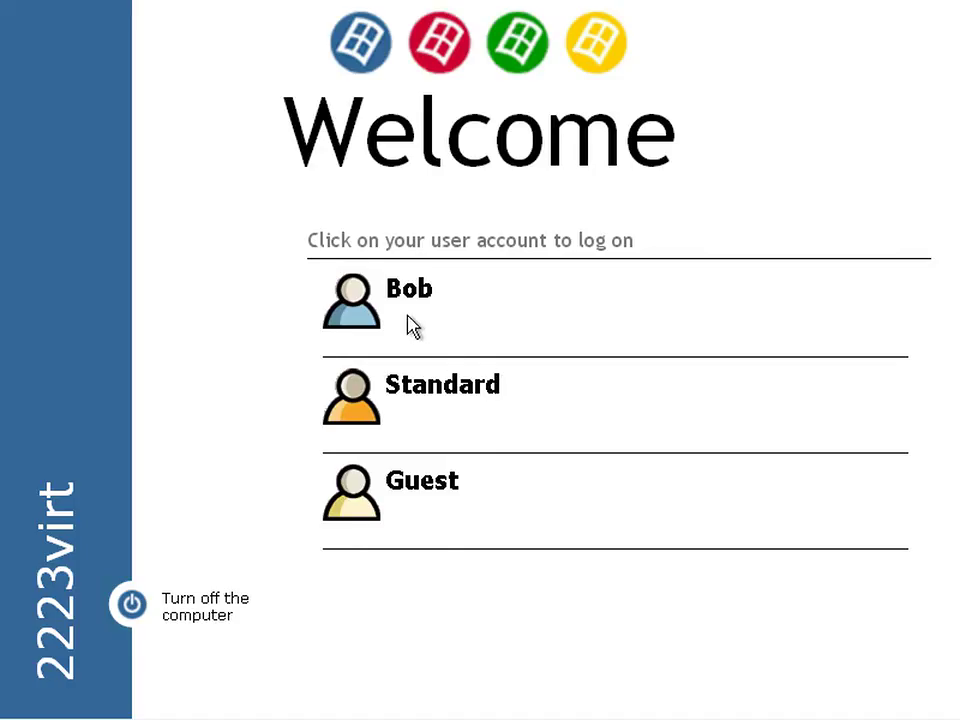
- Log back on and navigate from bits up to C:\WINNT\system32
{"action": "left_click", "coordinate": [410, 298]}
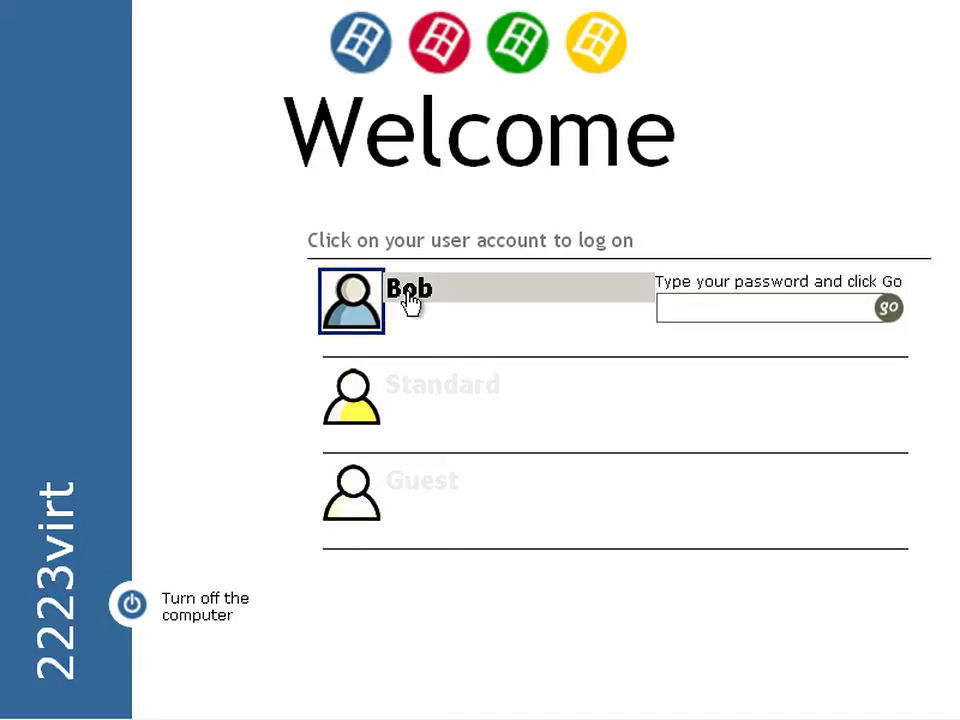
{"action": "key", "text": "Return"}
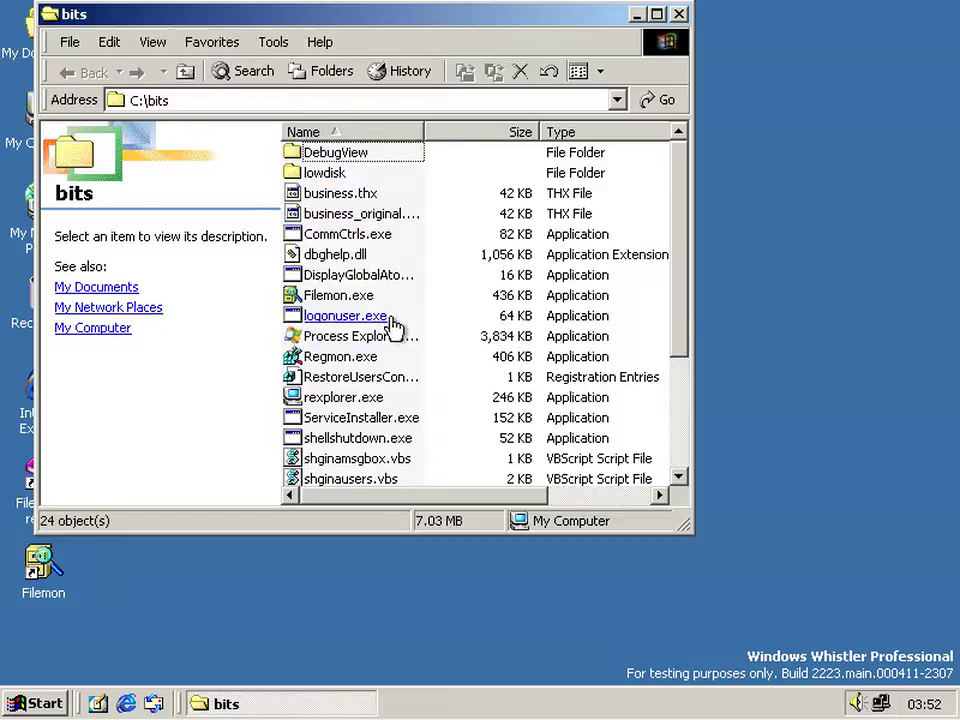
{"action": "left_click", "coordinate": [186, 73]}
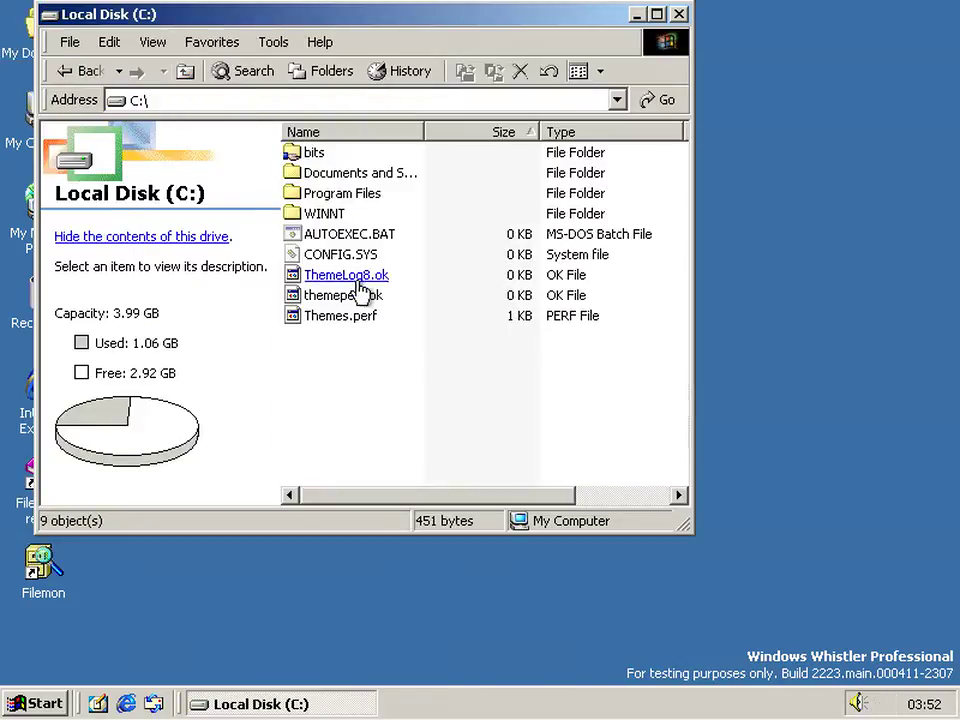
{"action": "mouse_move", "coordinate": [330, 214]}
{"action": "key", "text": "Return"}
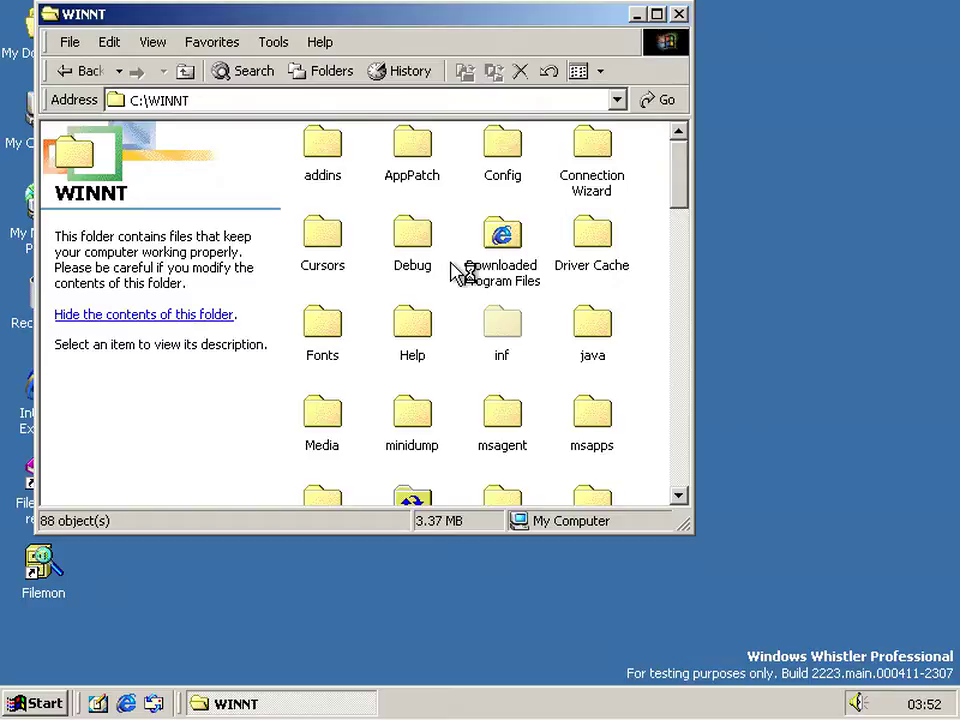
{"action": "scroll", "coordinate": [452, 270], "scroll_direction": "down", "scroll_amount": 5}
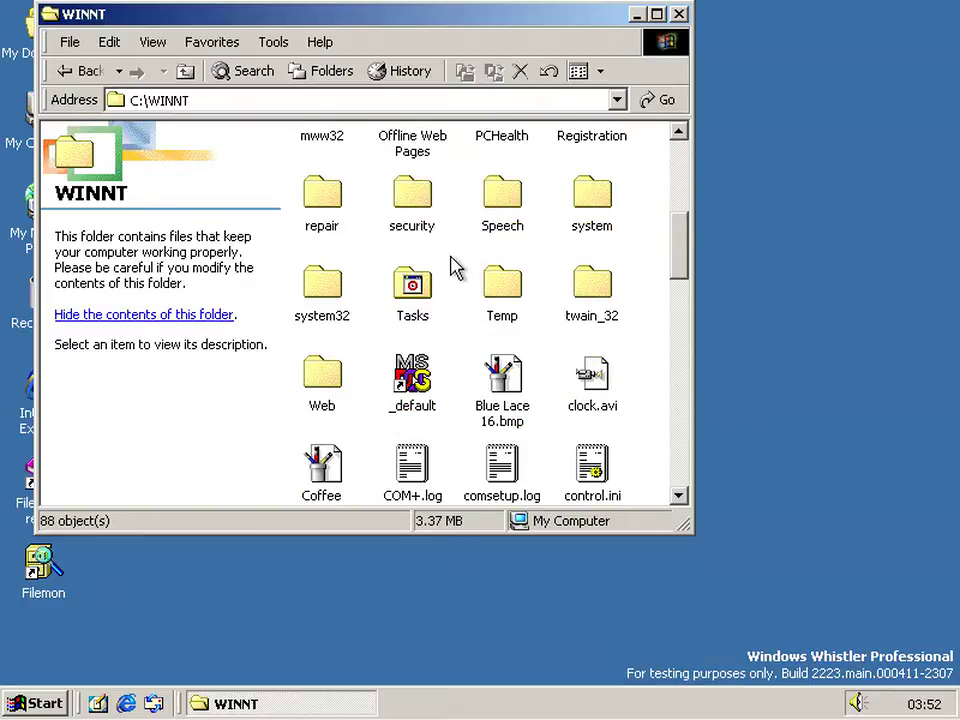
{"action": "left_click", "coordinate": [325, 292]}
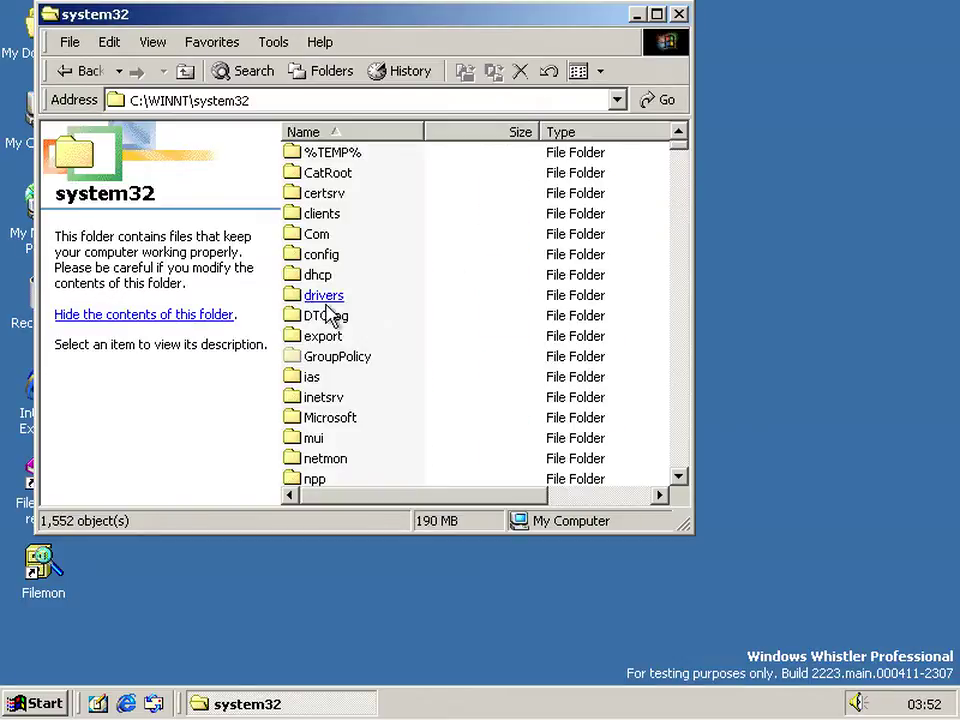
- Rename business.thx to business-orig.thx and business-mod.thx to business.thx
{"action": "type", "text": "bu"}
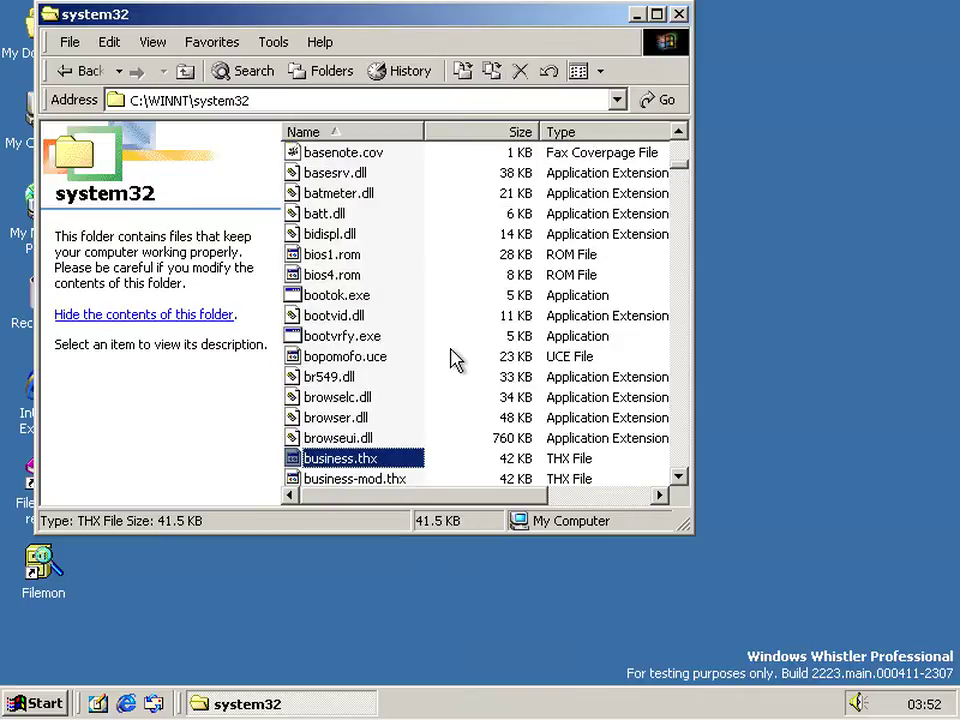
{"action": "scroll", "coordinate": [458, 398], "scroll_direction": "down", "scroll_amount": 2}
{"action": "left_click", "coordinate": [352, 338]}
{"action": "left_click", "coordinate": [358, 336]}
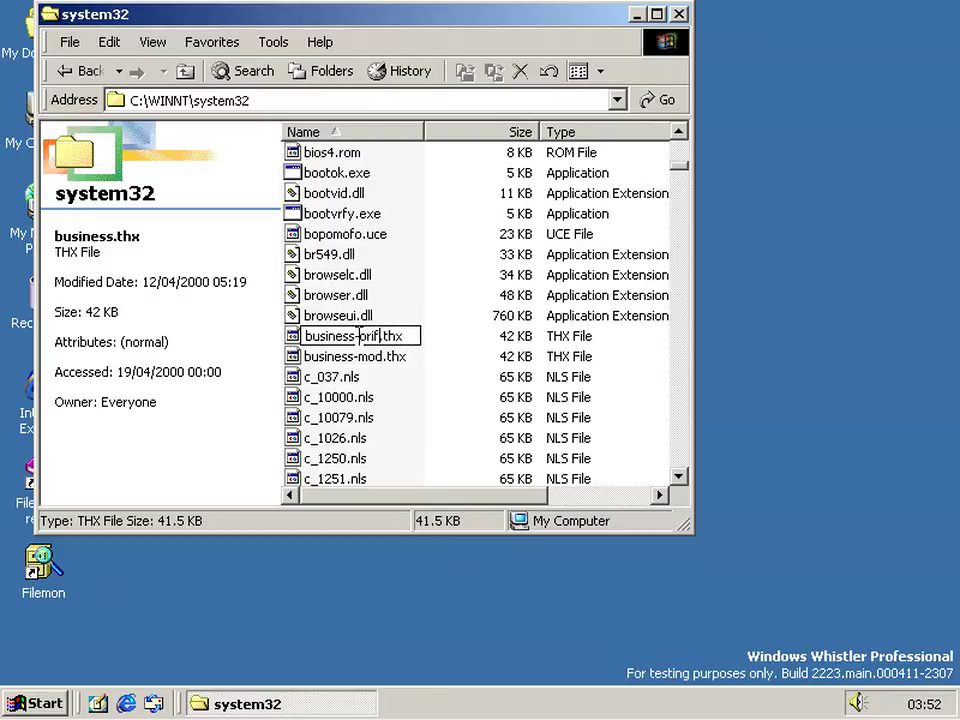
{"action": "type", "text": "-orig"}
{"action": "key", "text": "Return"}
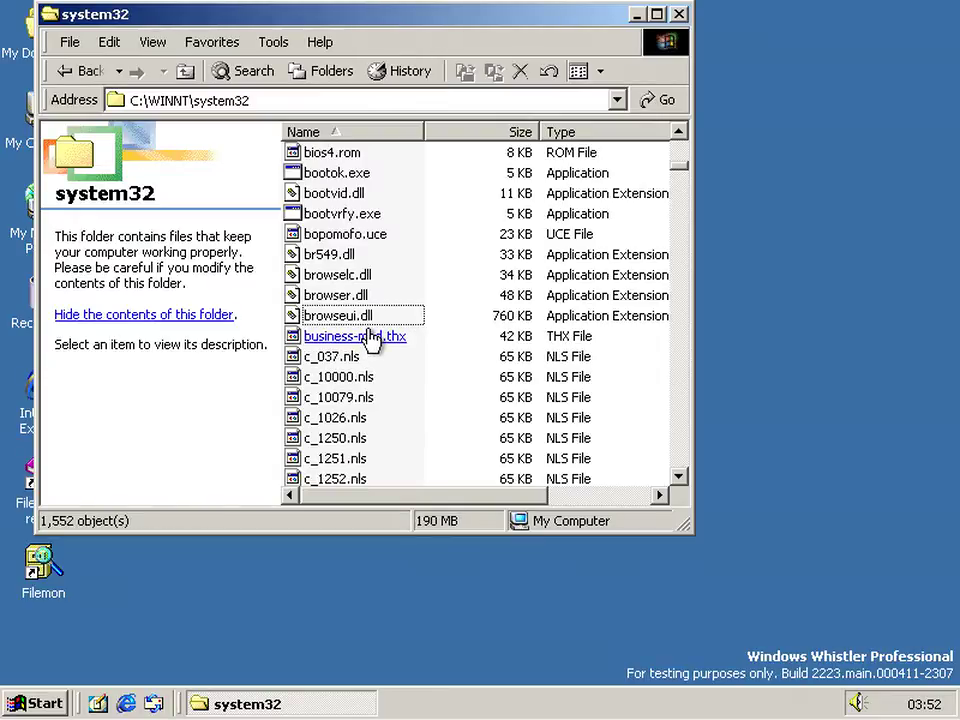
{"action": "left_click", "coordinate": [375, 340]}
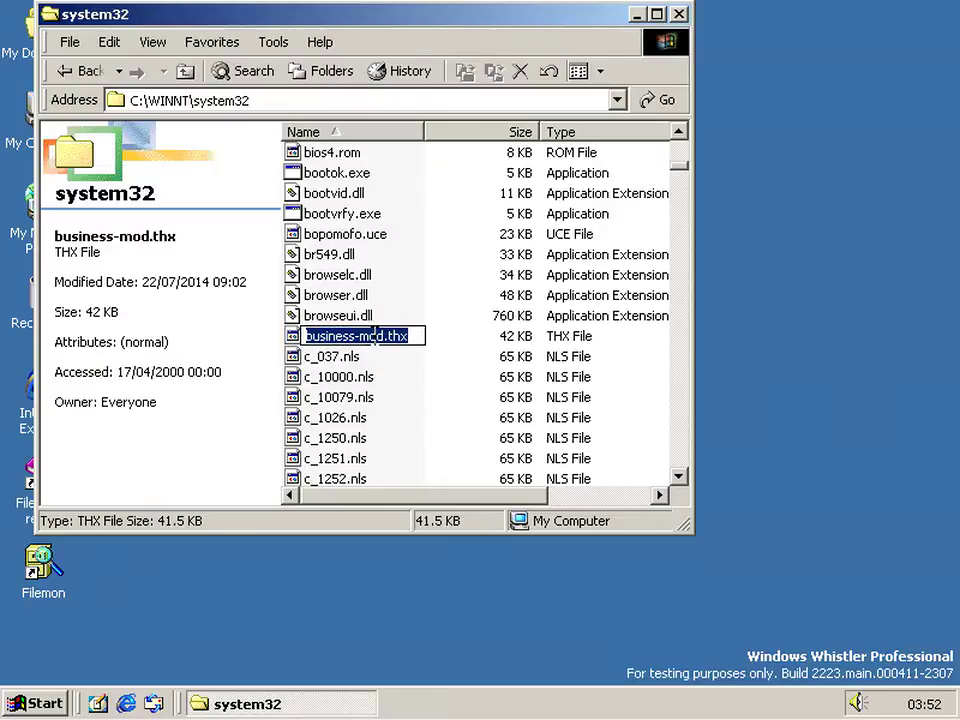
{"action": "left_click", "coordinate": [382, 338]}
{"action": "key", "text": "Return"}
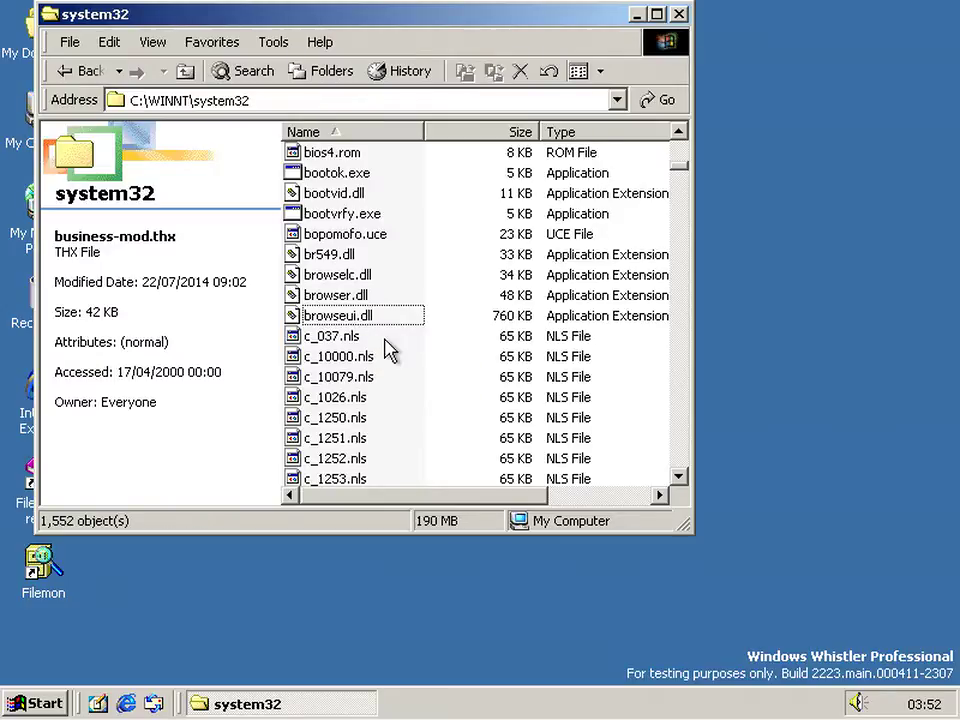
- Minimise system32 and open a Command Prompt by running cmd
{"action": "left_click", "coordinate": [637, 16]}
{"action": "left_click", "coordinate": [30, 704]}
{"action": "left_click", "coordinate": [107, 586]}
{"action": "type", "text": "cmd"}
{"action": "key", "text": "Return"}
- Change into \bits and run commctrls 3, then load the theme
{"action": "type", "text": "cd \bit"}
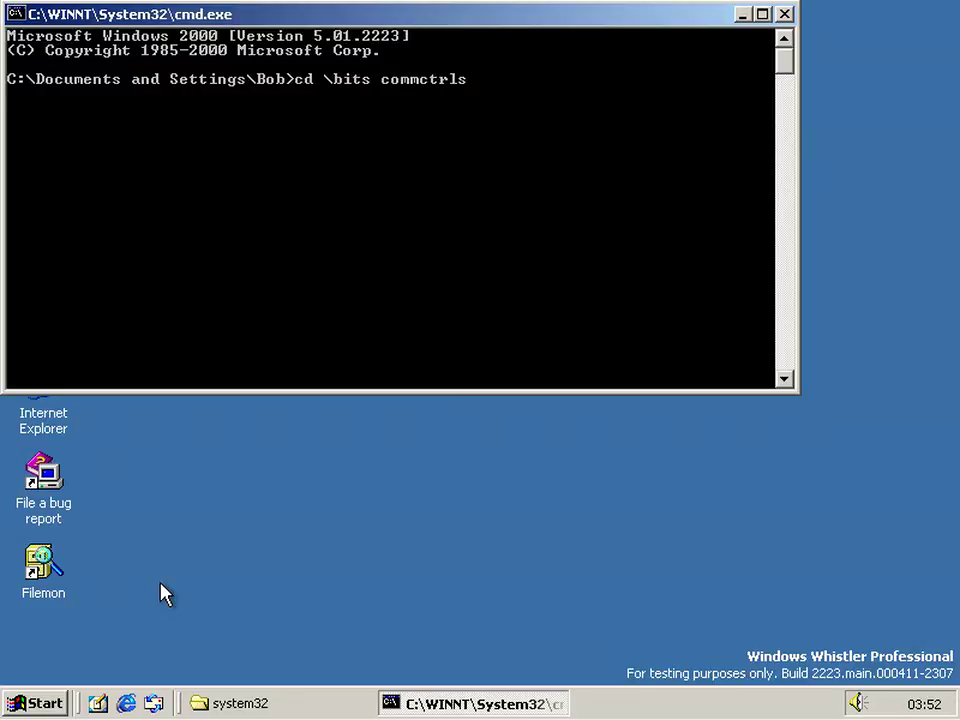
{"action": "type", "text": "s commctrls 3"}
{"action": "key", "text": "Return"}
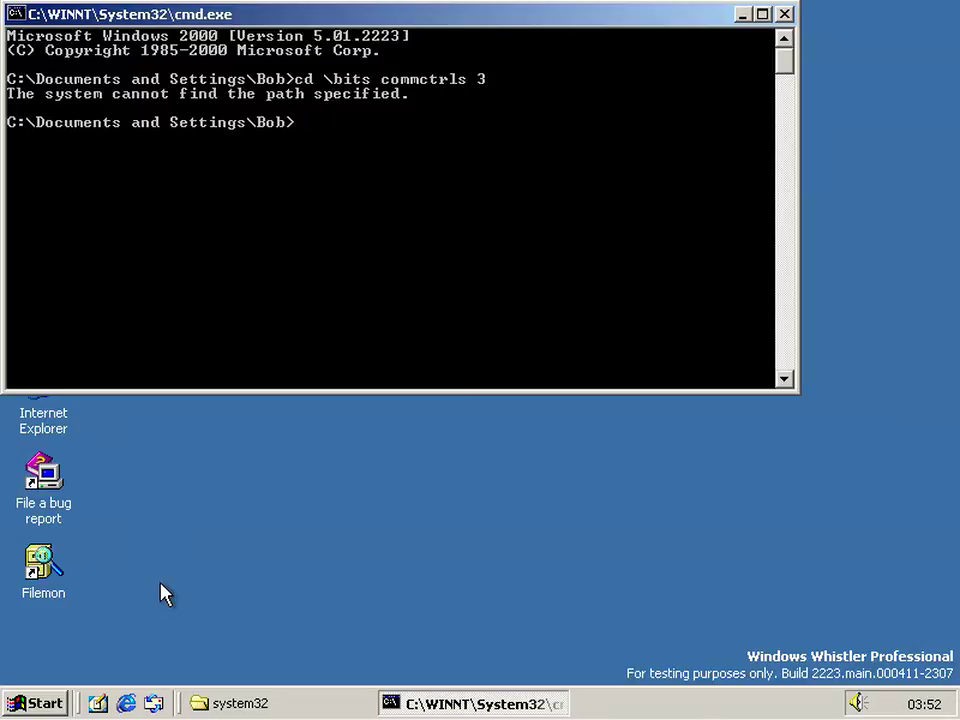
{"action": "key", "text": "Up"}
{"action": "key", "text": "BackSpace"}
{"action": "key", "text": "BackSpace"}
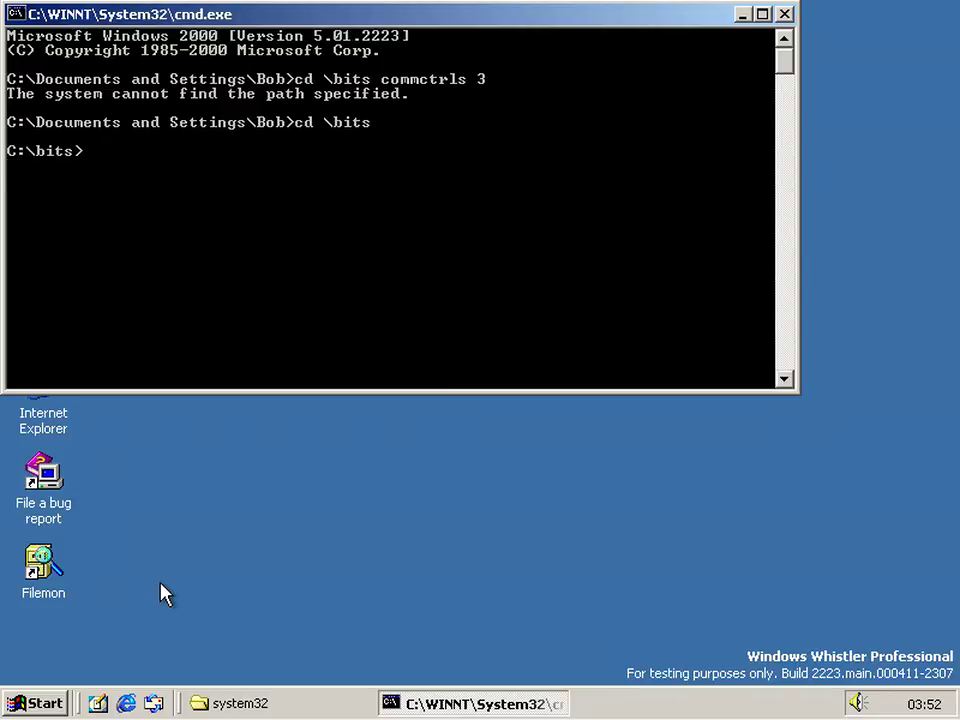
{"action": "key", "text": "Up"}
{"action": "key", "text": "Delete"}
{"action": "key", "text": "Delete"}
{"action": "key", "text": "Delete"}
{"action": "key", "text": "Delete"}
{"action": "key", "text": "Delete"}
{"action": "key", "text": "Delete"}
{"action": "key", "text": "Delete"}
{"action": "key", "text": "Delete"}
{"action": "key", "text": "Delete"}
{"action": "key", "text": "Delete"}
{"action": "type", "text": "c"}
{"action": "key", "text": "Return"}
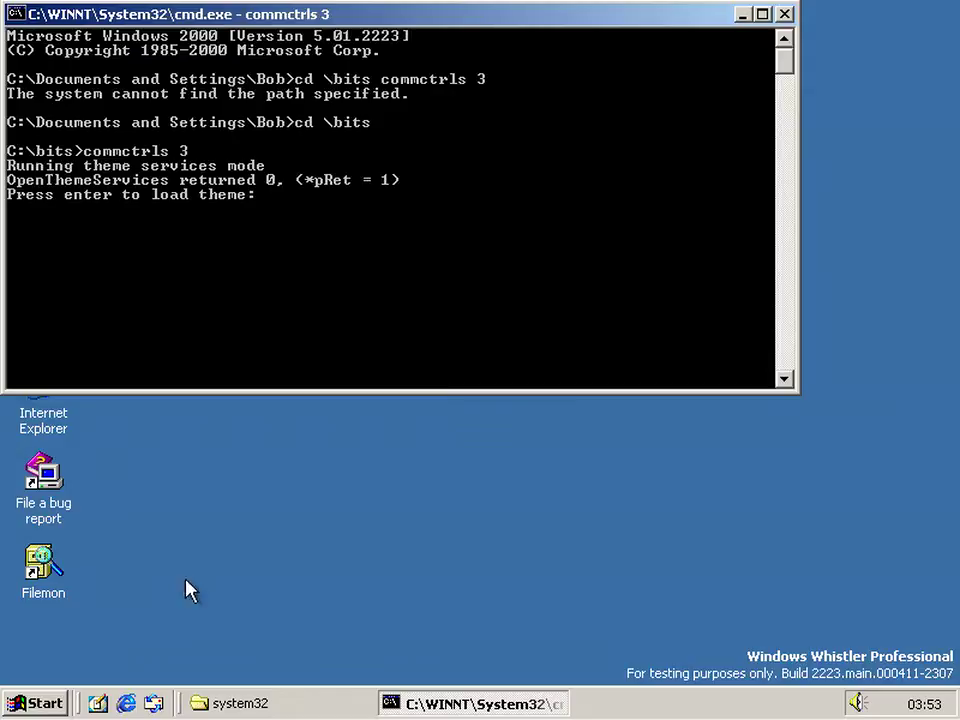
{"action": "key", "text": "Return"}
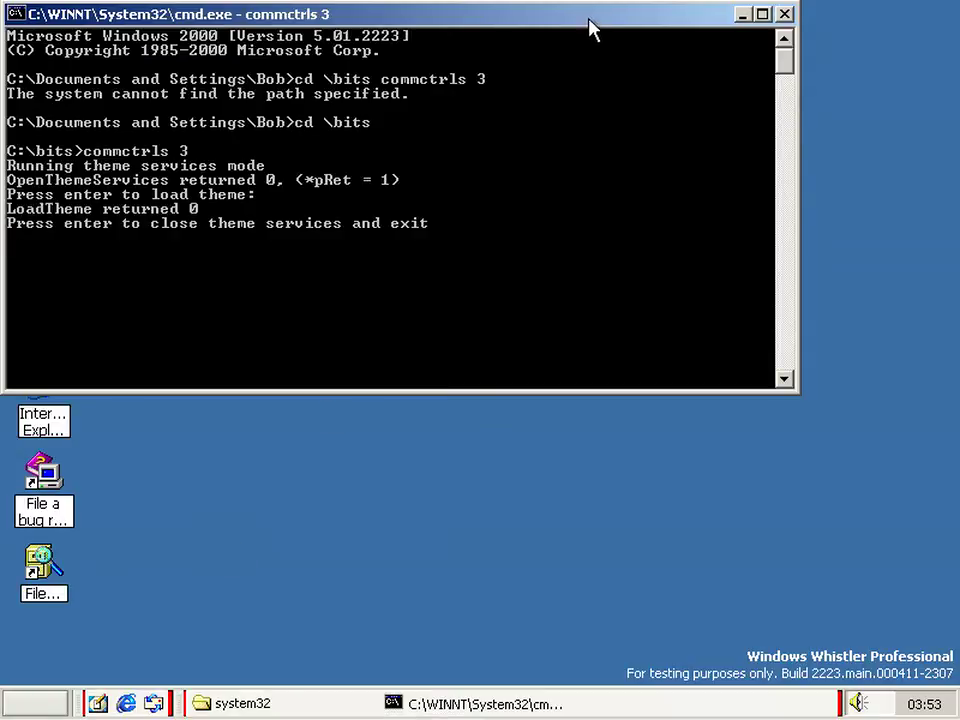
- Move and minimise cmd, inspect the desktop documents icon, and restore system32
{"action": "left_click_drag", "start_coordinate": [588, 24], "coordinate": [730, 142]}
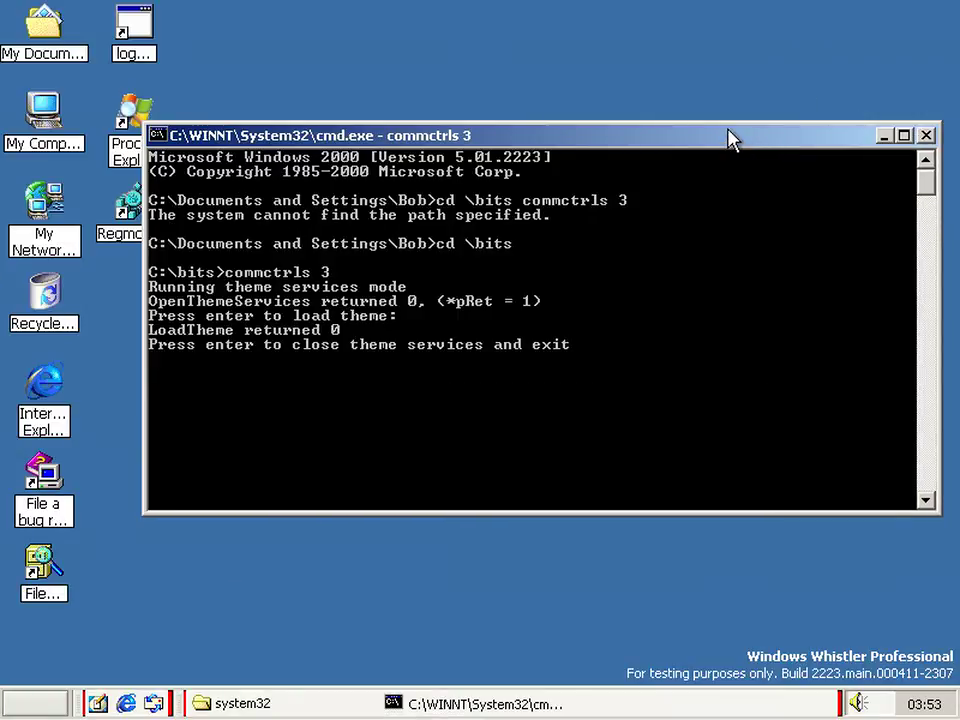
{"action": "left_click", "coordinate": [883, 137]}
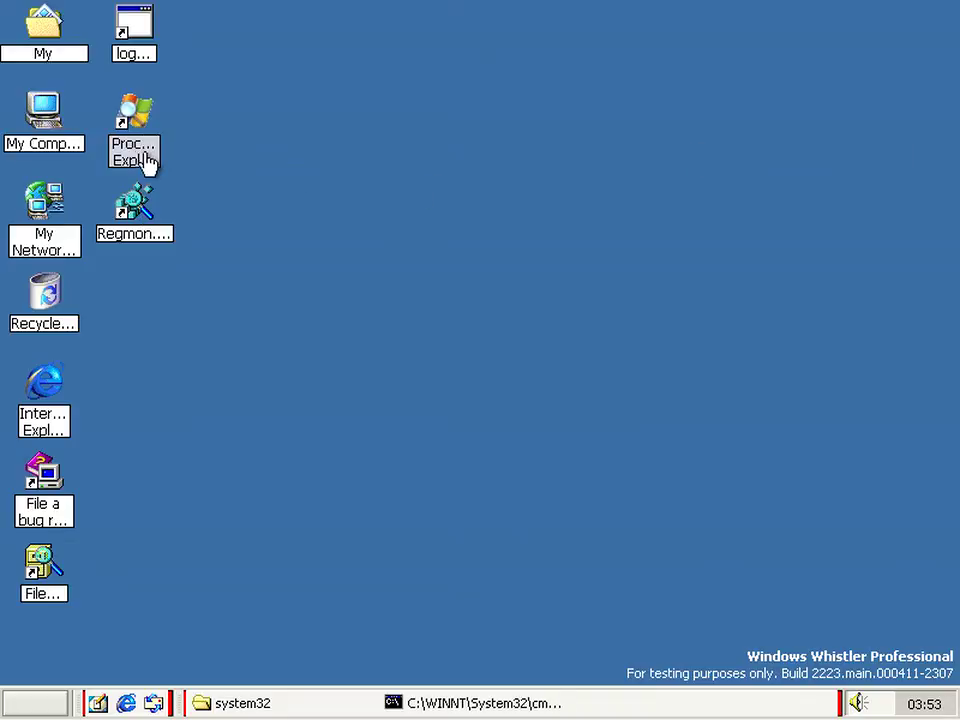
{"action": "left_click", "coordinate": [47, 40]}
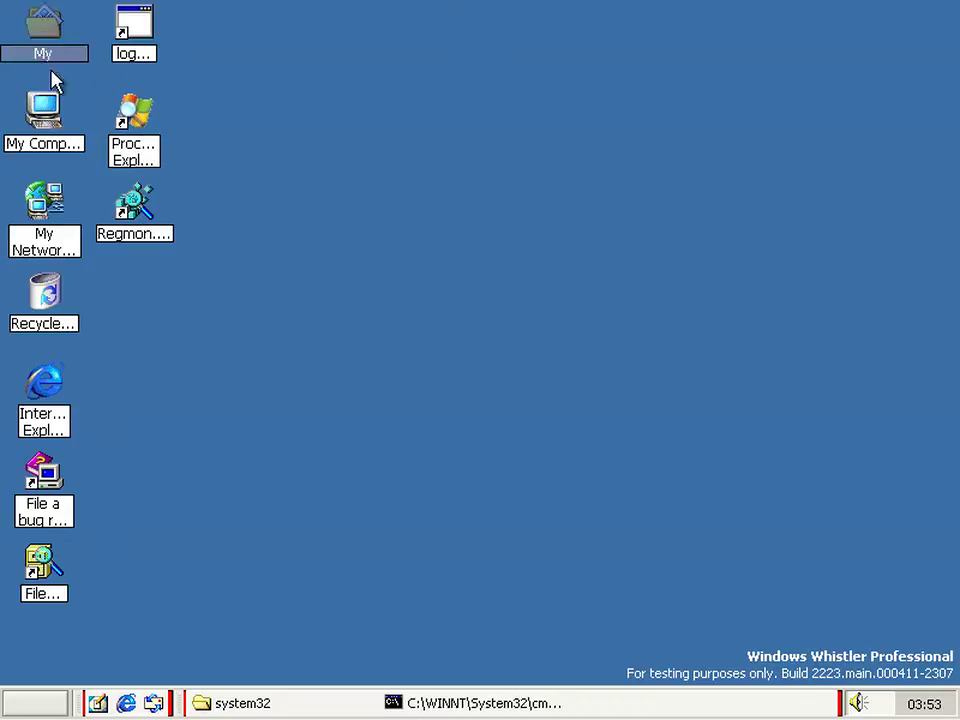
{"action": "left_click", "coordinate": [325, 228]}
{"action": "left_click", "coordinate": [47, 39]}
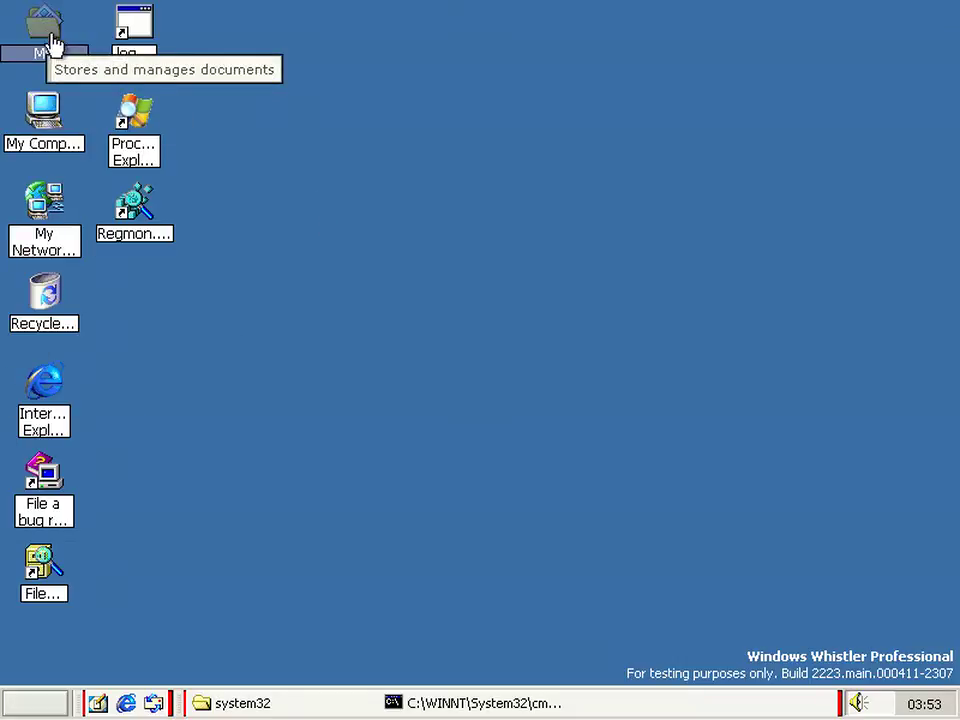
{"action": "left_click", "coordinate": [324, 501]}
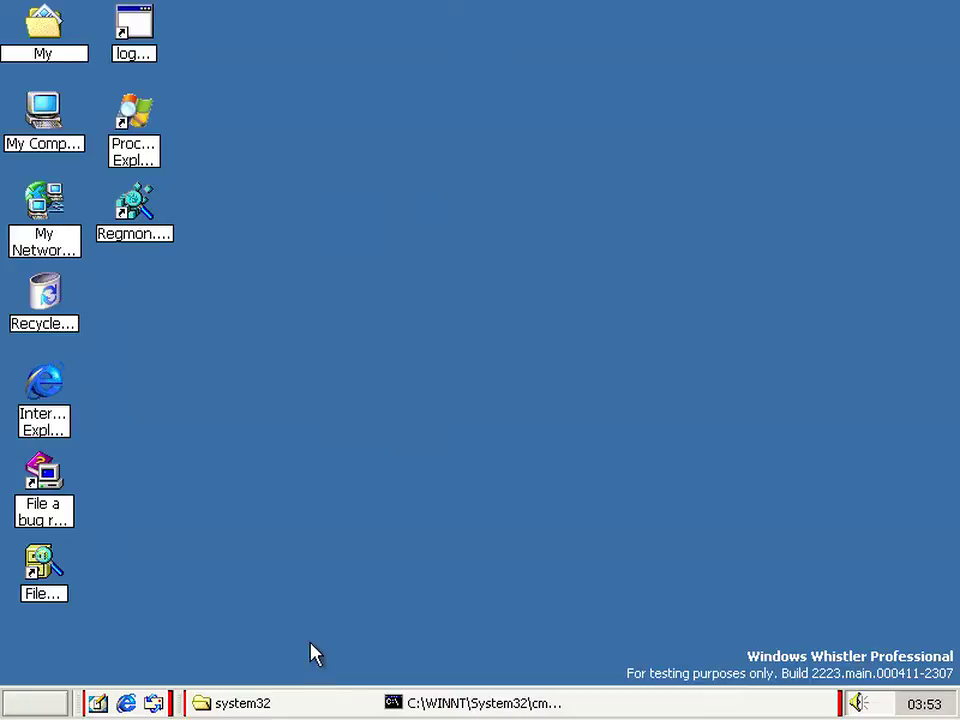
{"action": "left_click", "coordinate": [304, 705]}
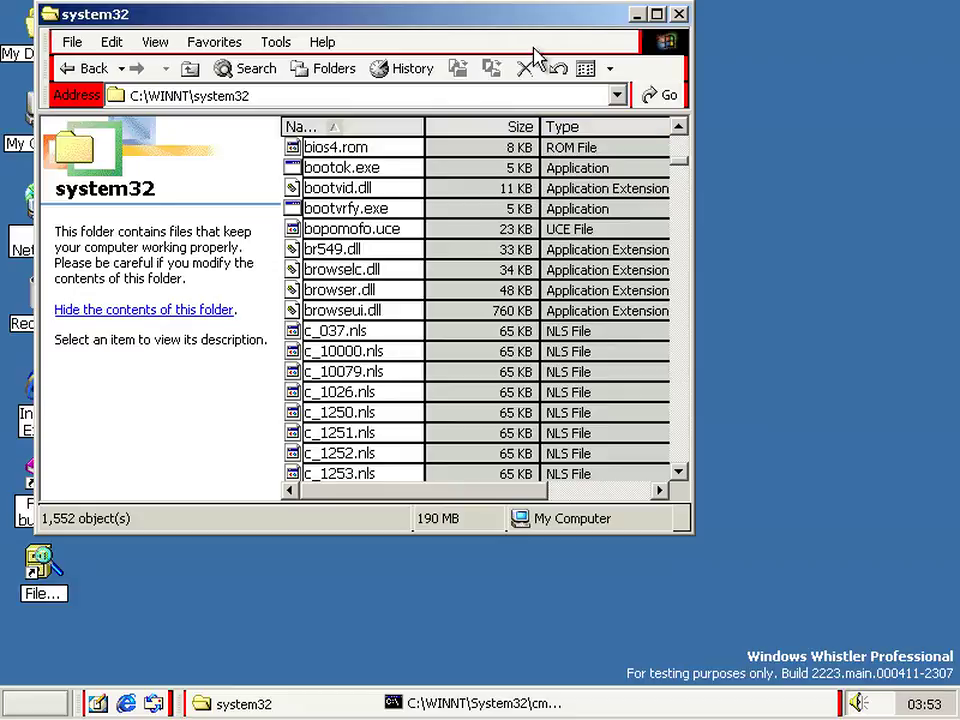
- Sort the 1,552-object system32 list by Size and drag the window down-right
{"action": "left_click", "coordinate": [470, 128]}
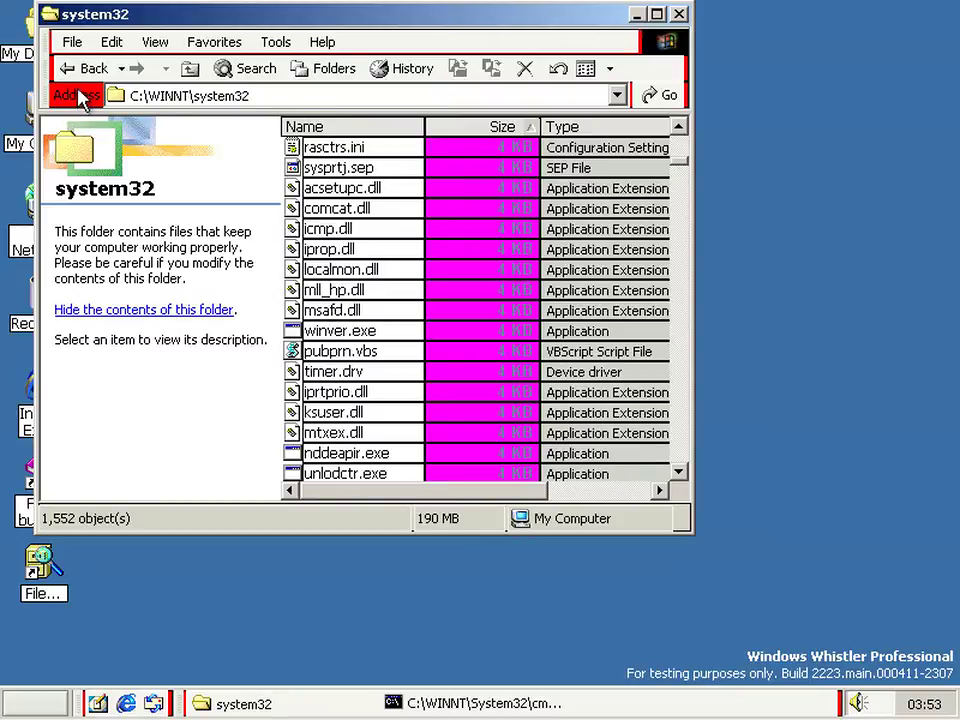
{"action": "left_click_drag", "start_coordinate": [133, 20], "coordinate": [203, 64]}
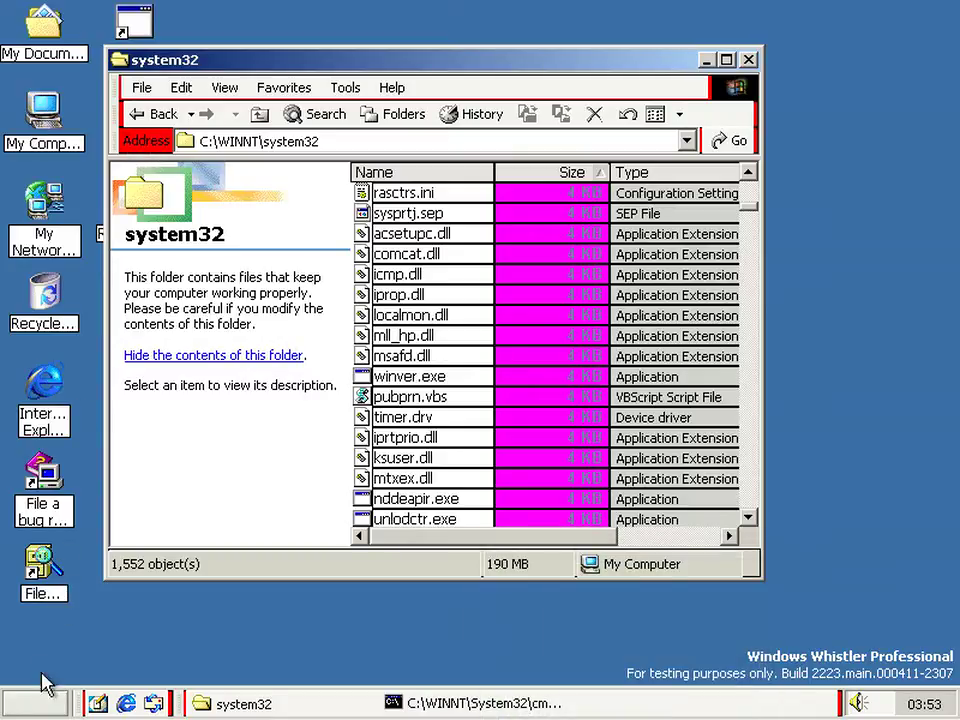
- Launch regedit from Start > Run
{"action": "left_click", "coordinate": [45, 705]}
{"action": "left_click", "coordinate": [115, 596]}
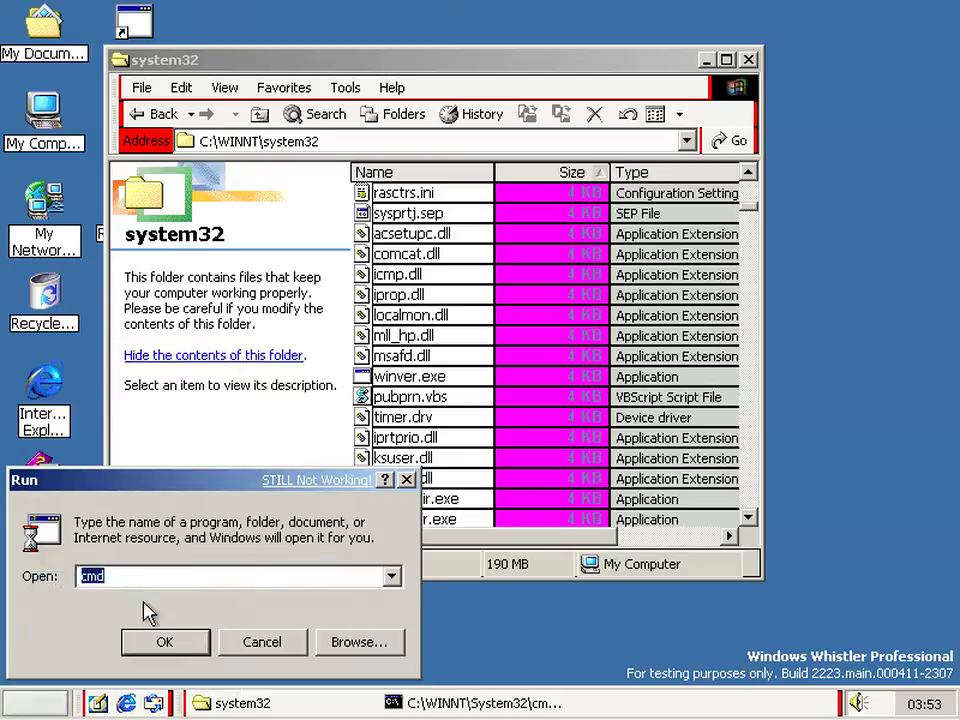
{"action": "type", "text": "regedit"}
{"action": "key", "text": "Return"}
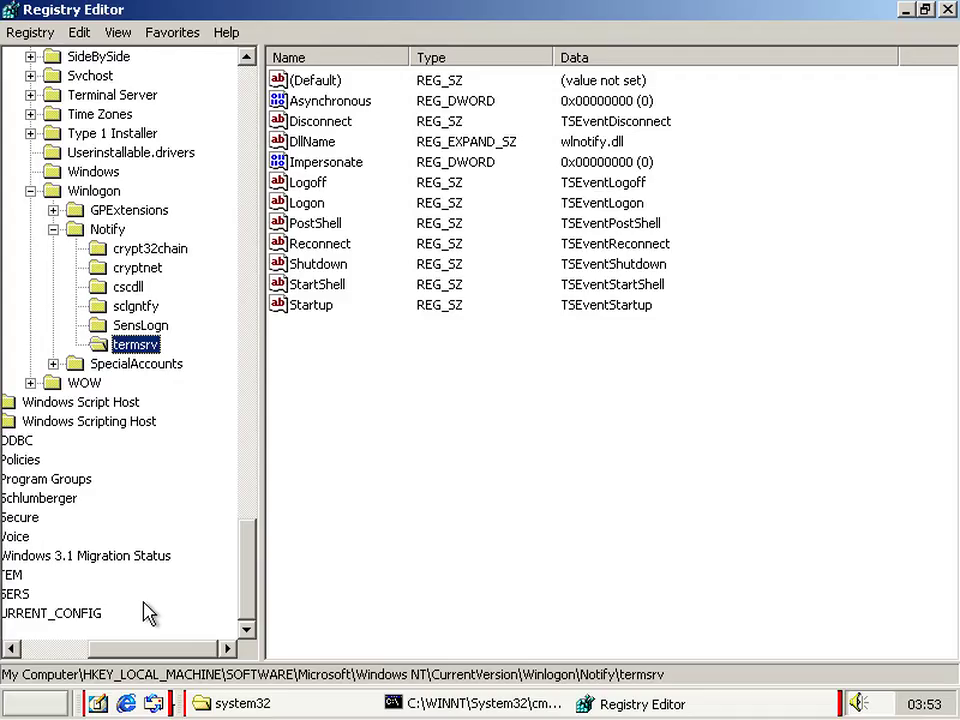
- Navigate to HKCU\Software\Microsoft\Windows\CurrentVersion\ThemeManager
{"action": "scroll", "coordinate": [133, 328], "scroll_direction": "up", "scroll_amount": 20}
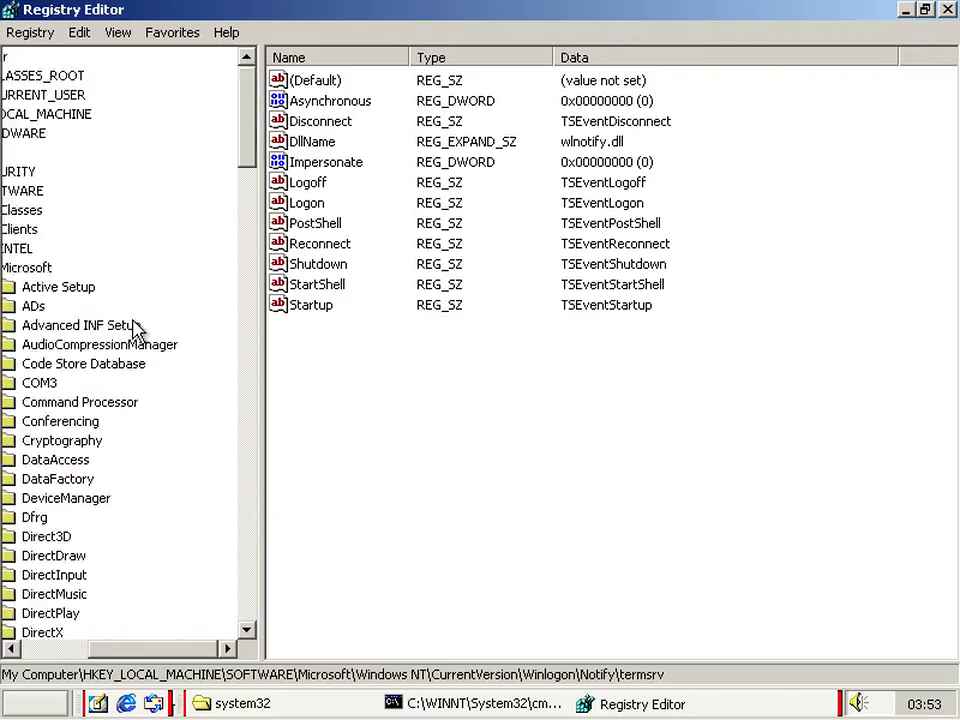
{"action": "left_click", "coordinate": [60, 95]}
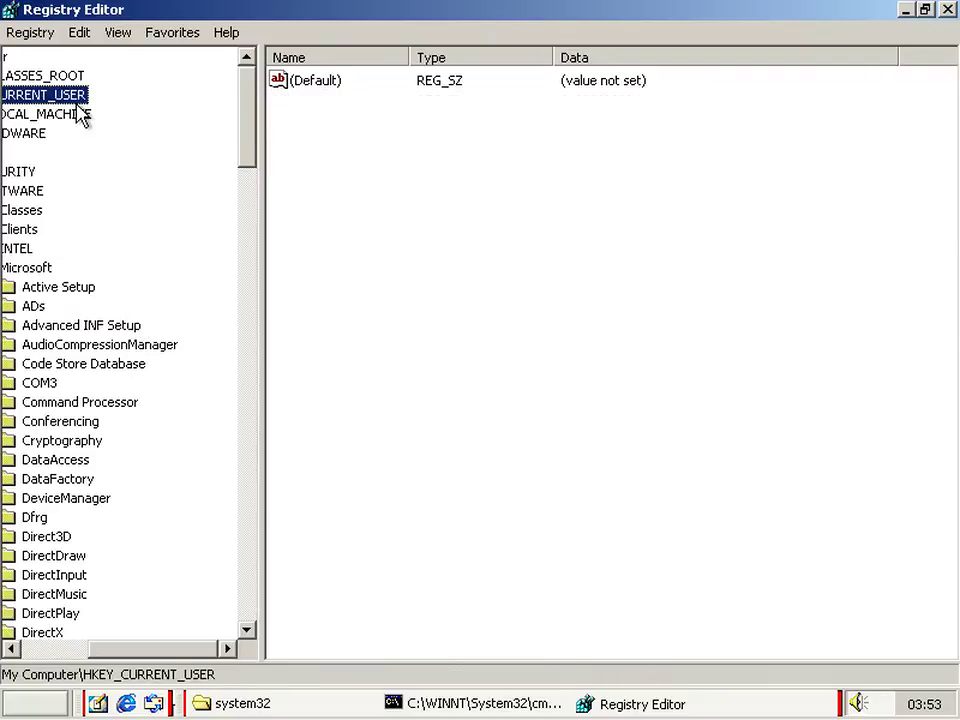
{"action": "key", "text": "Right"}
{"action": "key", "text": "Down"}
{"action": "key", "text": "Down"}
{"action": "key", "text": "Down"}
{"action": "key", "text": "Down"}
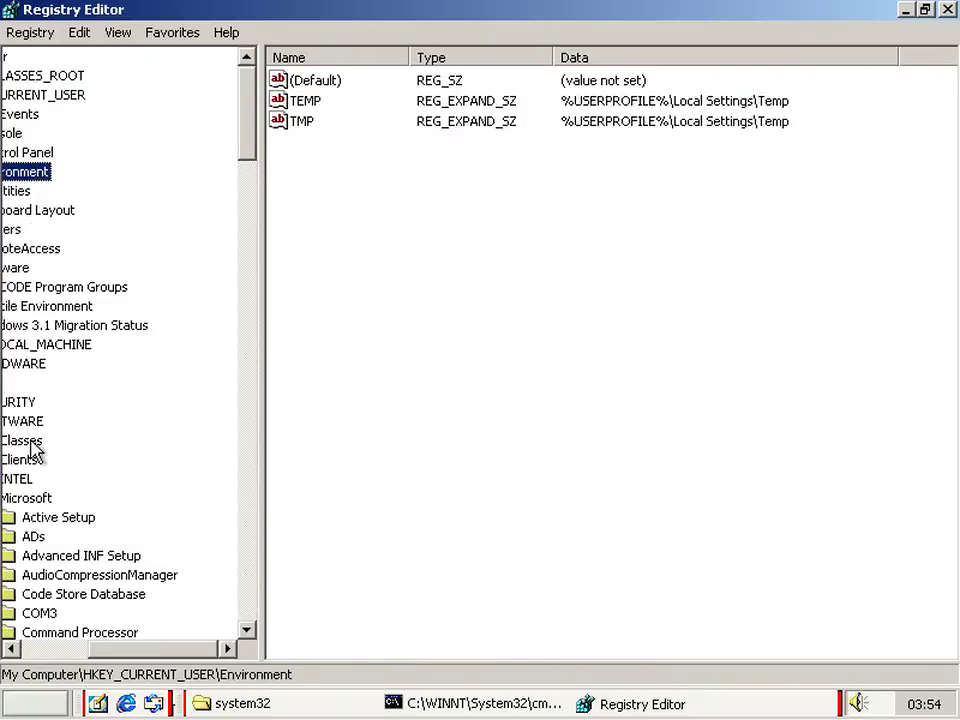
{"action": "left_click", "coordinate": [18, 268]}
{"action": "key", "text": "Down"}
{"action": "double_click", "coordinate": [21, 269]}
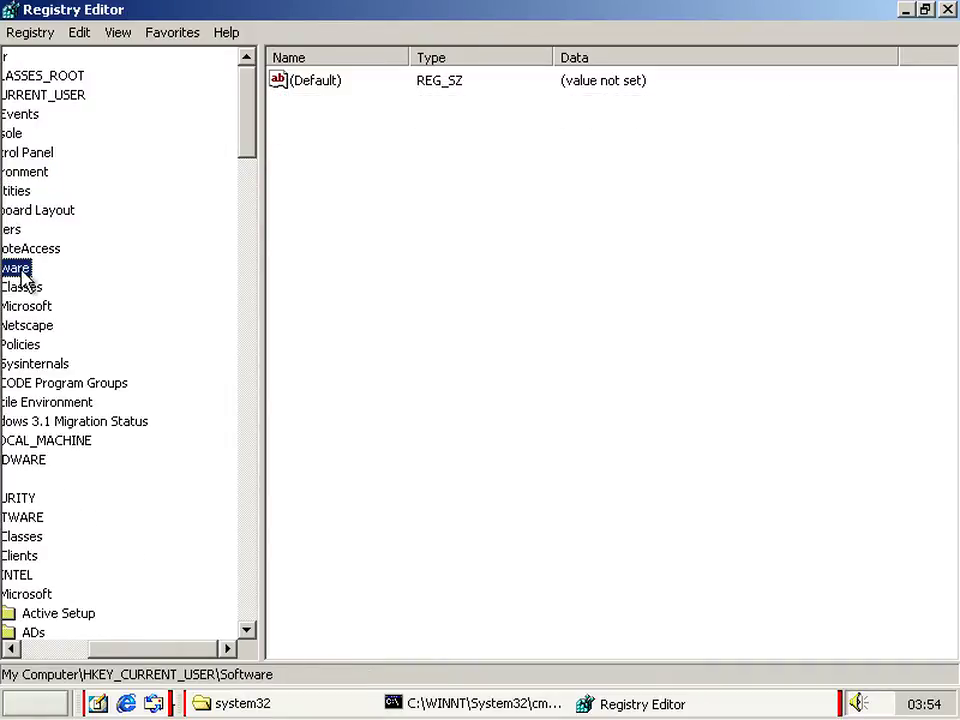
{"action": "double_click", "coordinate": [24, 307]}
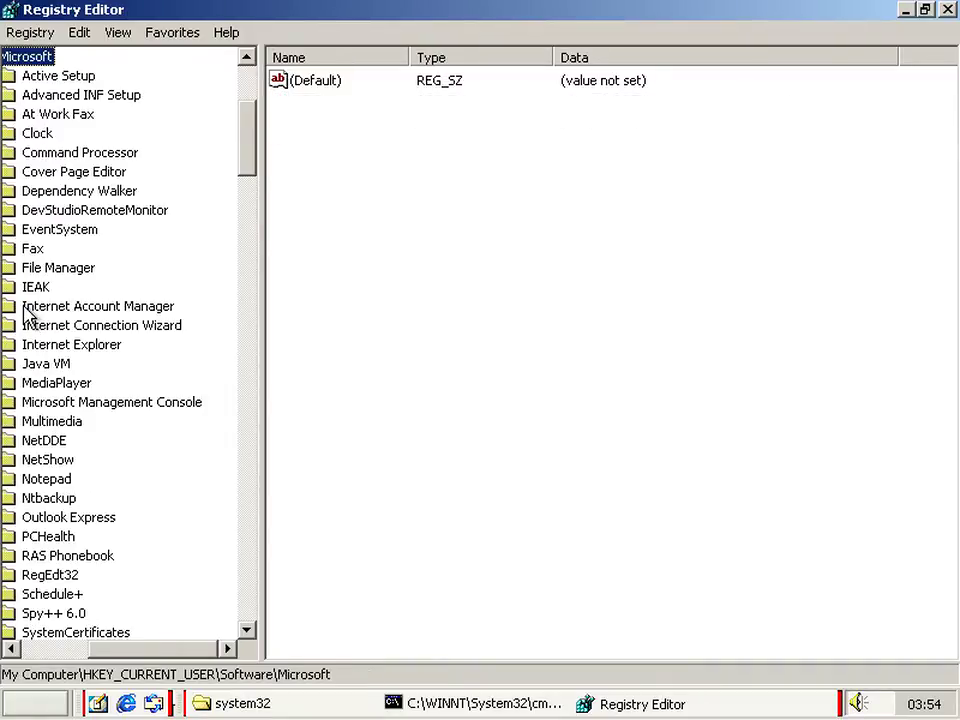
{"action": "scroll", "coordinate": [28, 315], "scroll_direction": "down", "scroll_amount": 8}
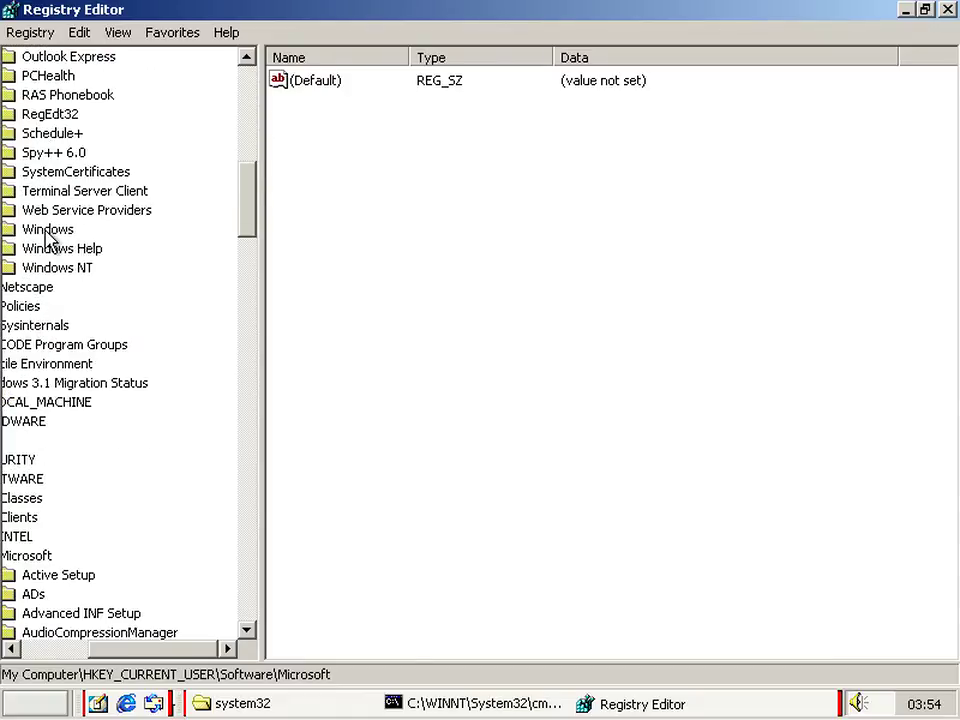
{"action": "left_click", "coordinate": [45, 233]}
{"action": "key", "text": "Right"}
{"action": "key", "text": "Right"}
{"action": "key", "text": "Right"}
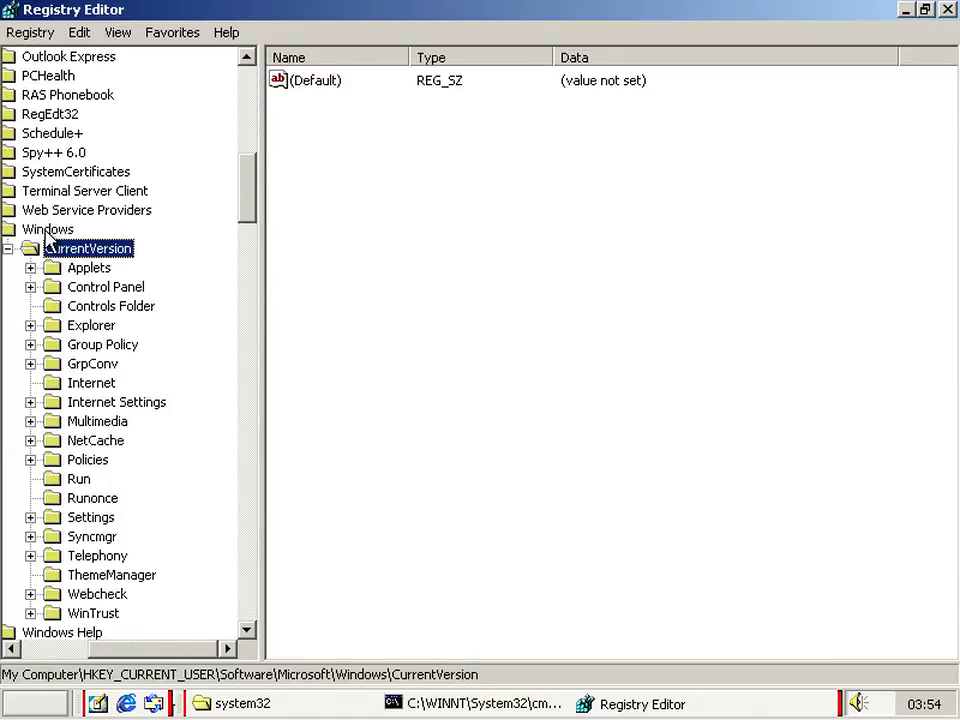
{"action": "scroll", "coordinate": [60, 328], "scroll_direction": "down", "scroll_amount": 2}
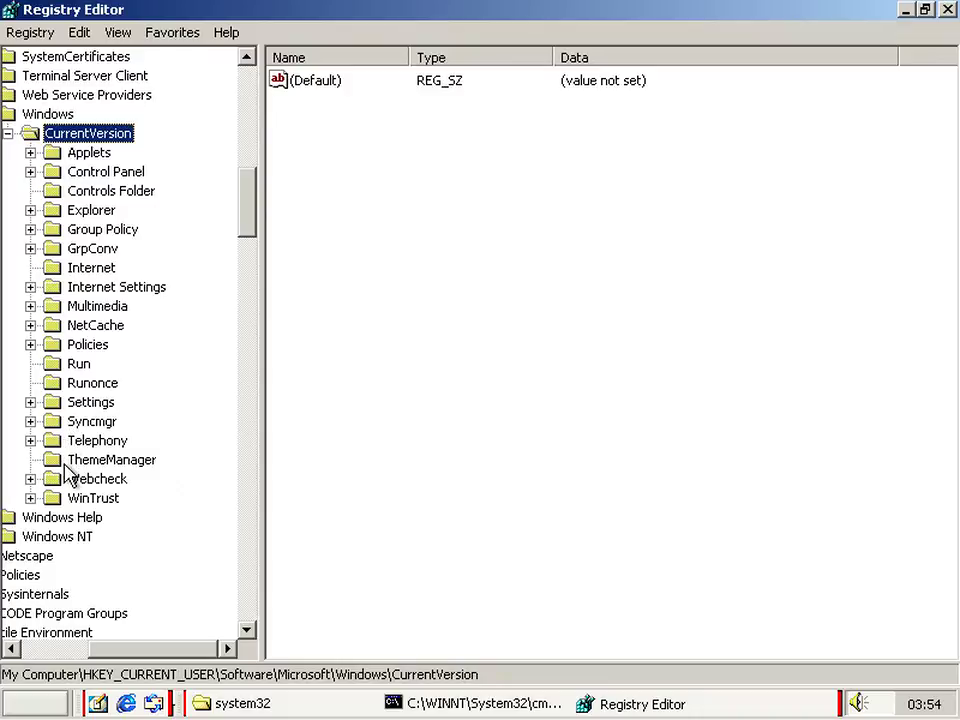
{"action": "left_click", "coordinate": [100, 459]}
- Set TargetApp to explorer and minimise Registry Editor
{"action": "double_click", "coordinate": [338, 184]}
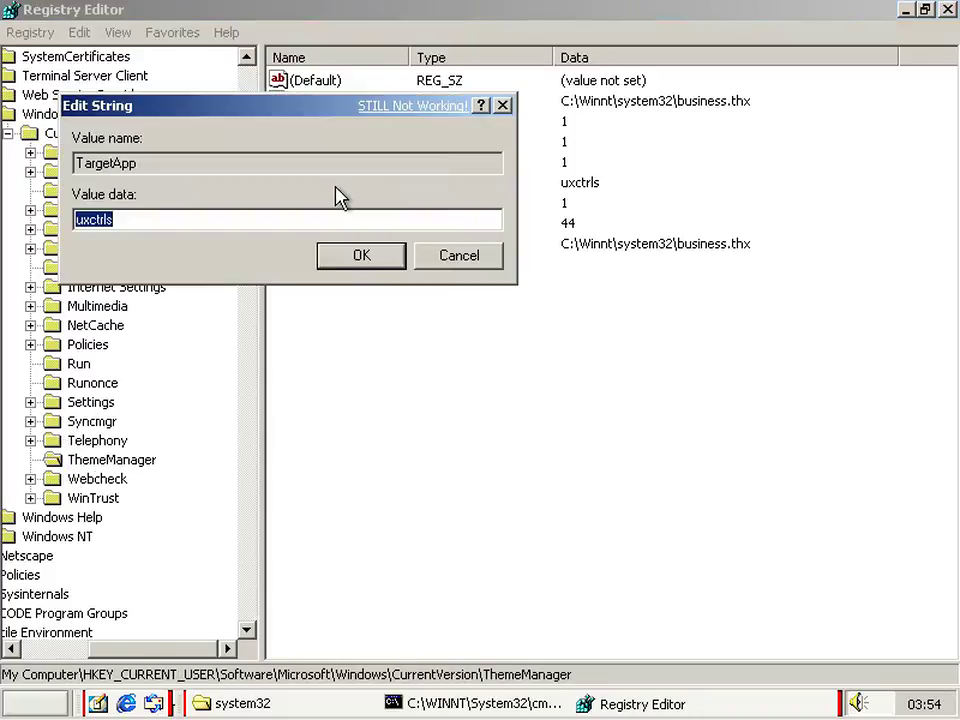
{"action": "type", "text": "explorer"}
{"action": "key", "text": "Return"}
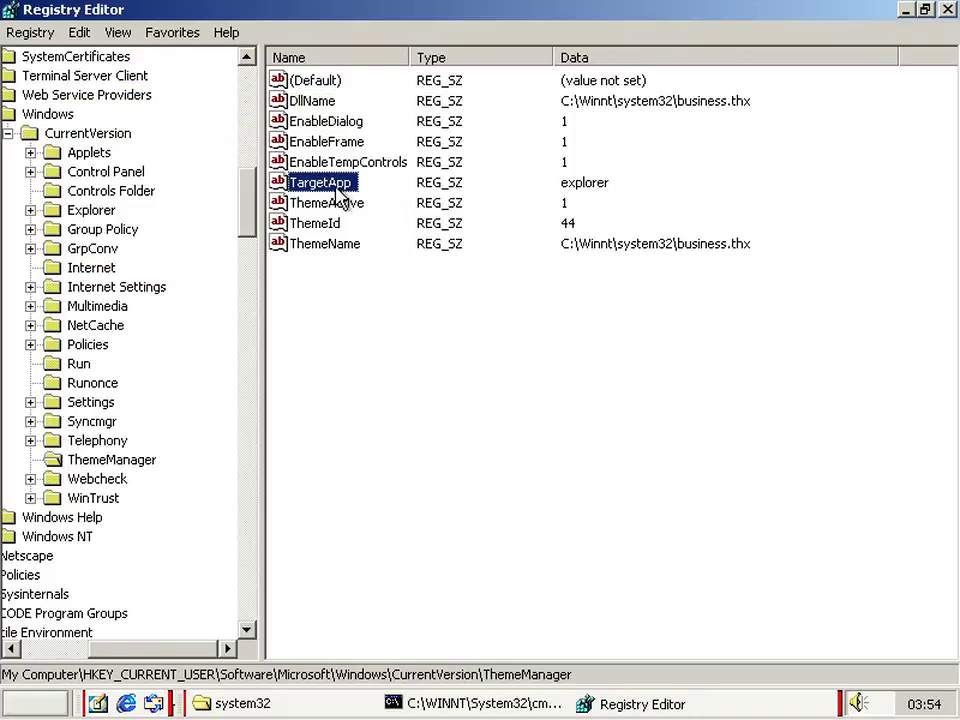
{"action": "left_click", "coordinate": [905, 10]}
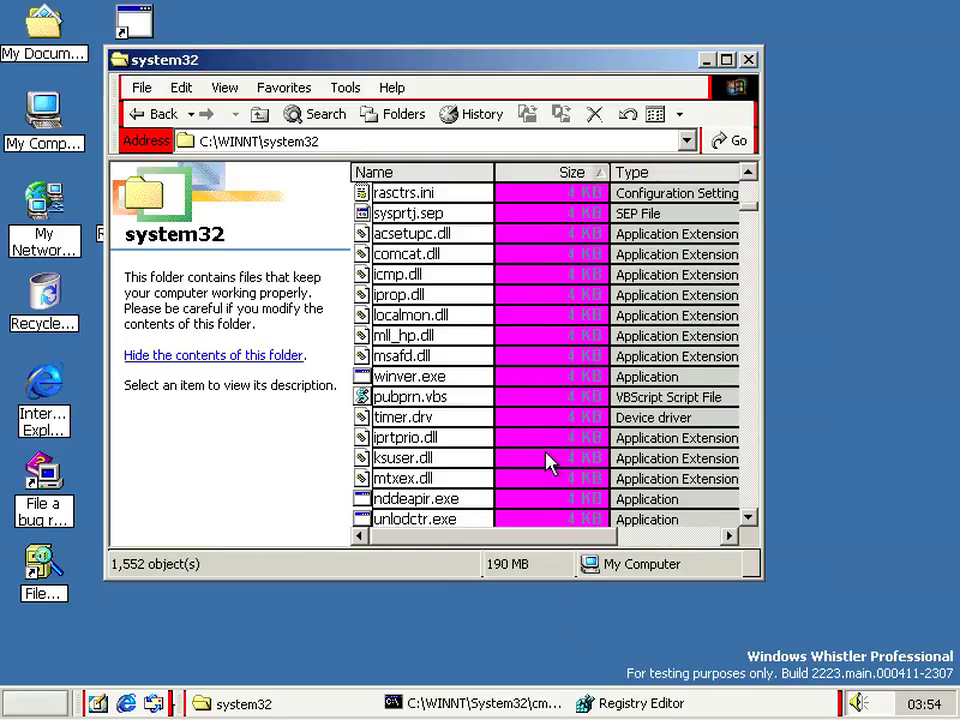
- Rerun commctrls 3 in Command Prompt to reload the theme, then minimise the prompt
{"action": "left_click", "coordinate": [462, 706]}
{"action": "key", "text": "Return"}
{"action": "key", "text": "Up"}
{"action": "key", "text": "Return"}
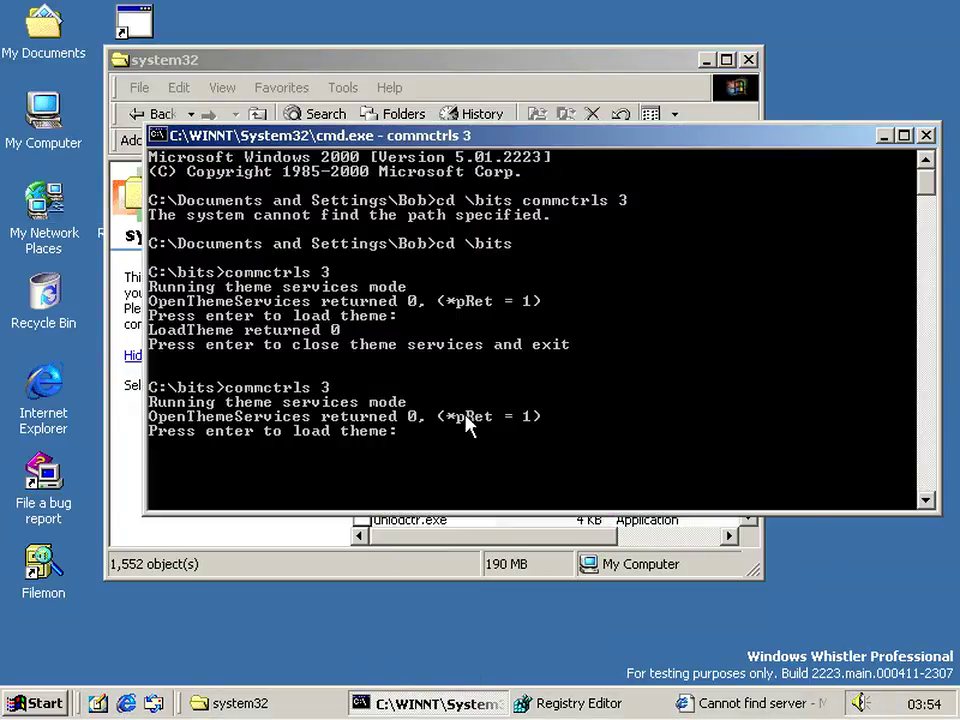
{"action": "key", "text": "Return"}
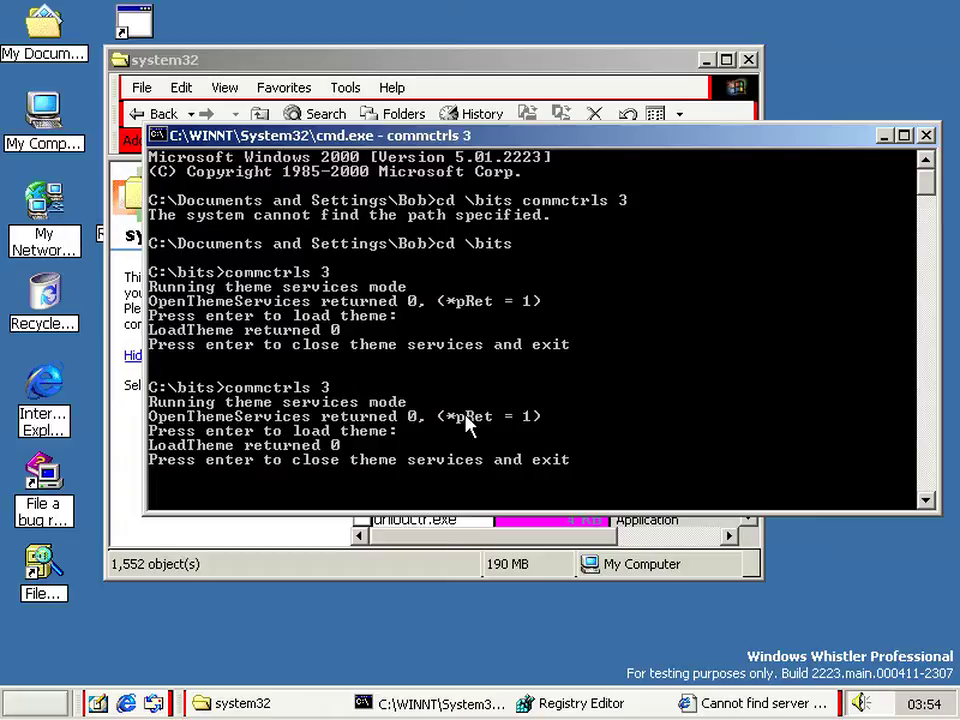
{"action": "left_click", "coordinate": [885, 135]}
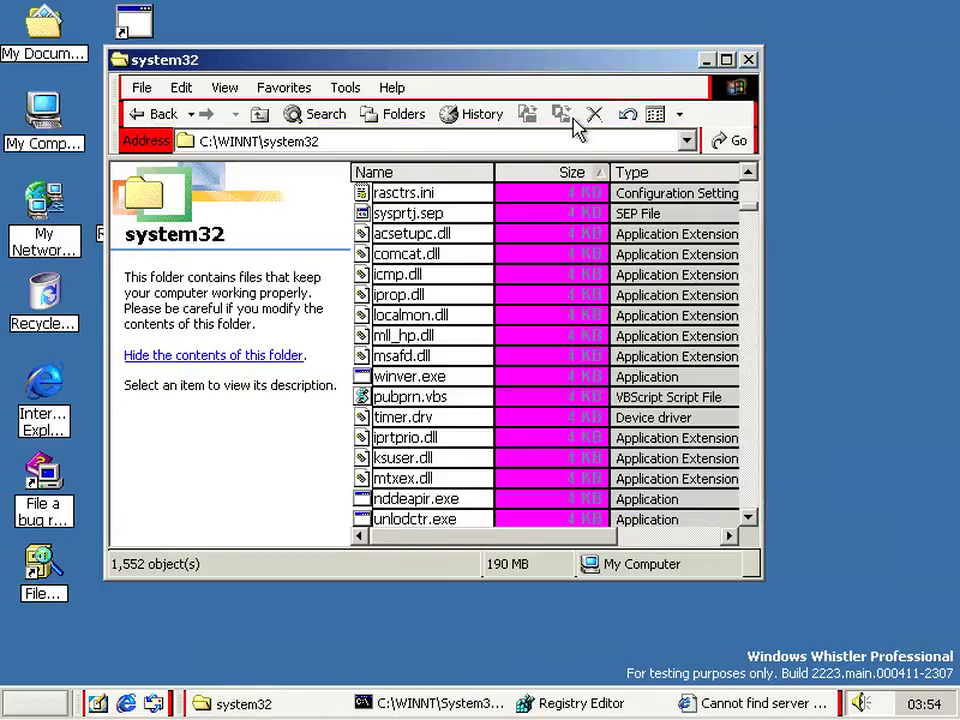
- Move the system32 Explorer window toward the centre and browse its themed Favorites menus
{"action": "left_click_drag", "start_coordinate": [484, 66], "coordinate": [555, 90]}
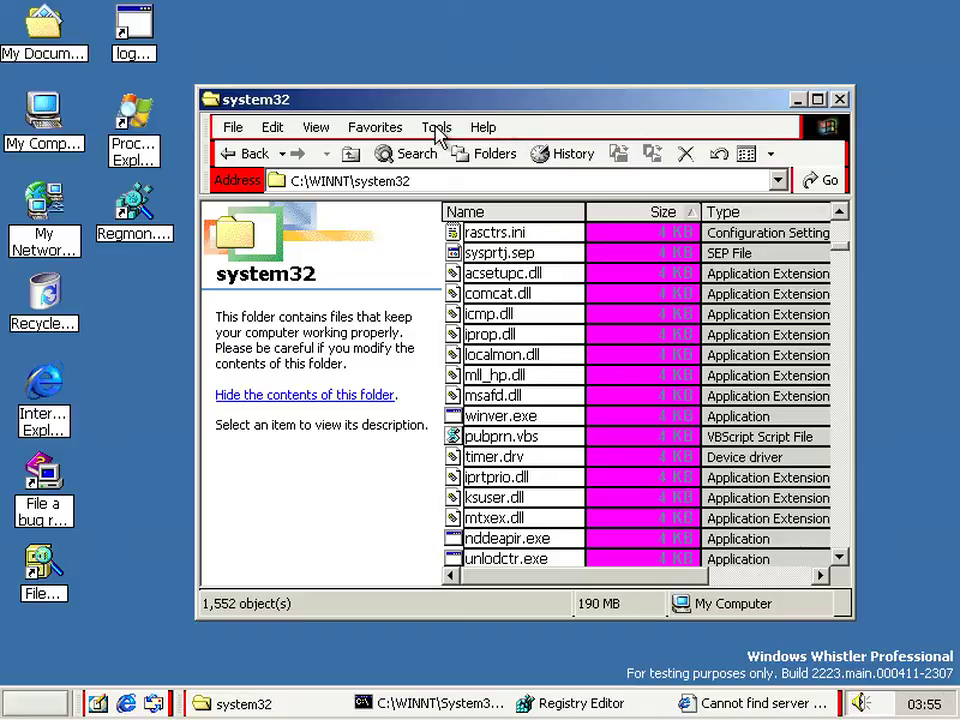
{"action": "left_click", "coordinate": [405, 129]}
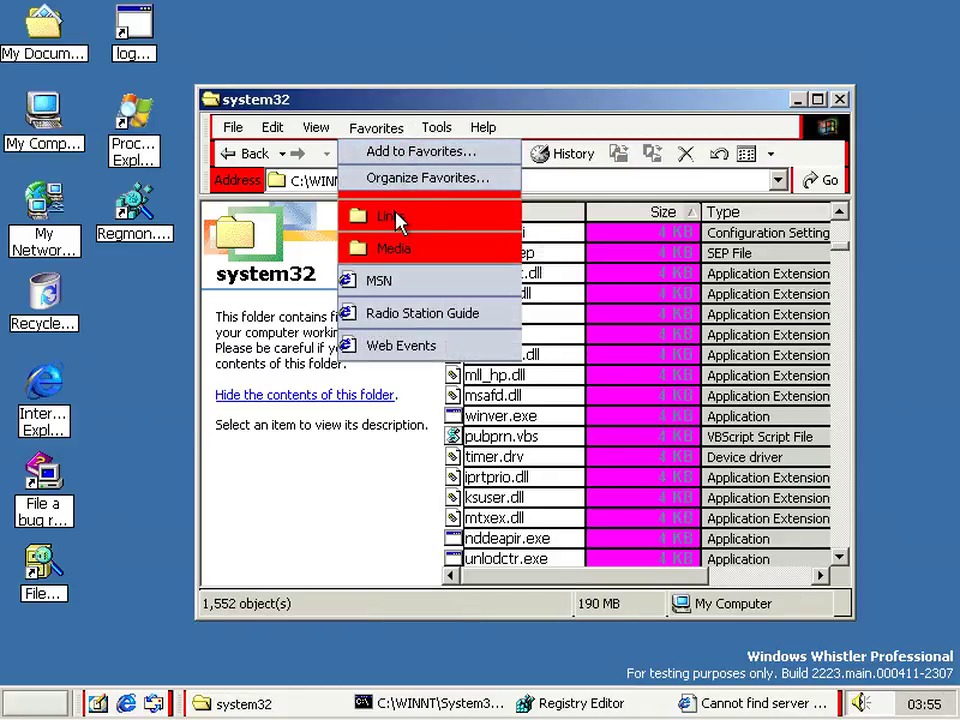
{"action": "mouse_move", "coordinate": [398, 220]}
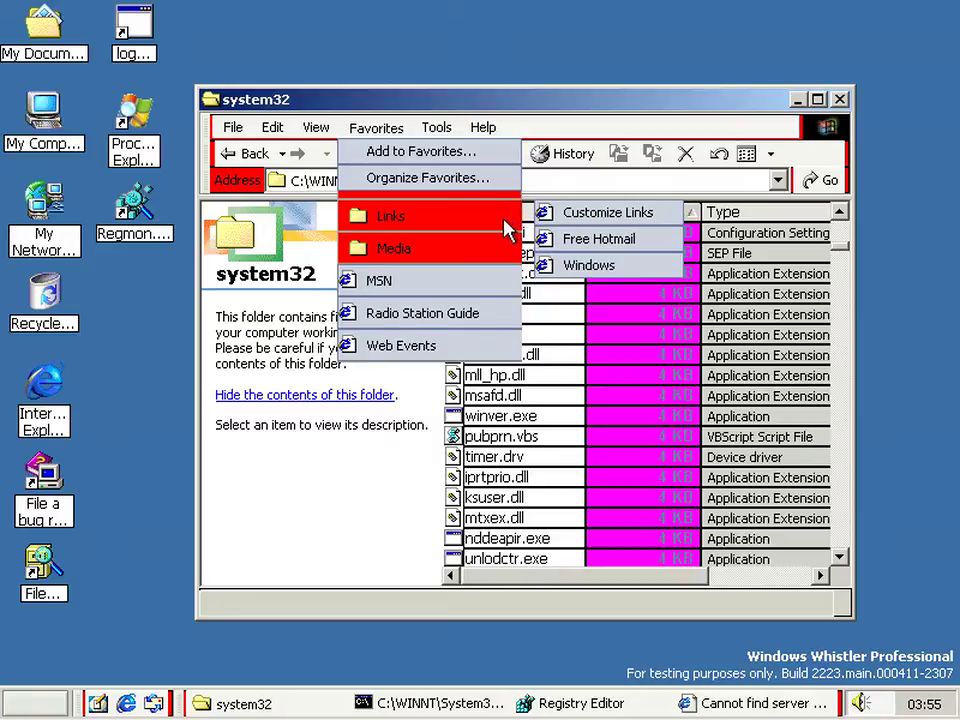
{"action": "mouse_move", "coordinate": [503, 262]}
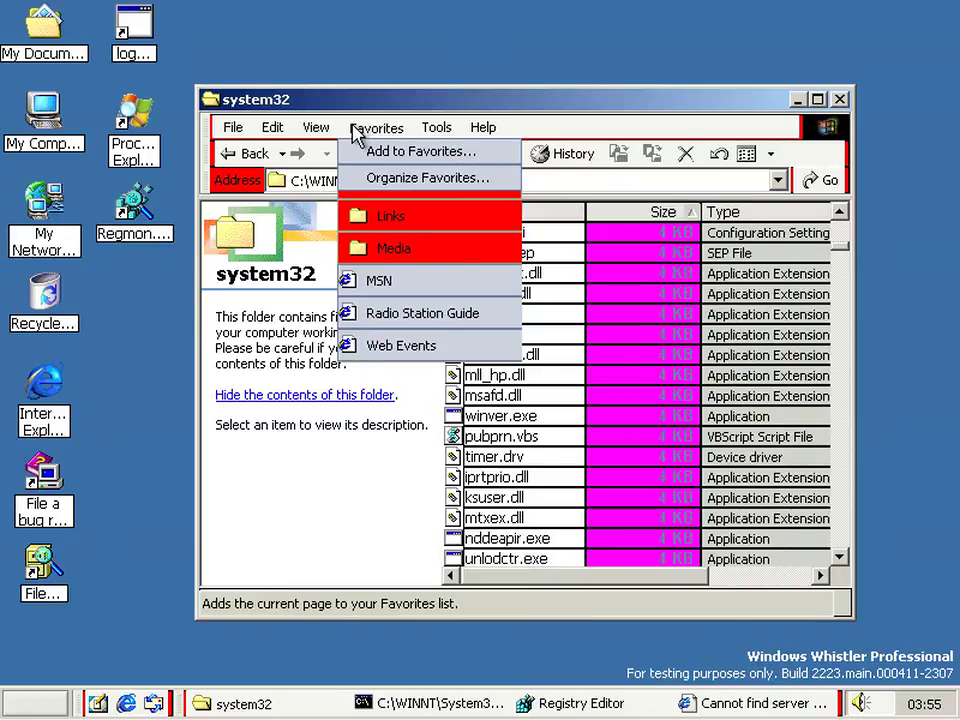
{"action": "mouse_move", "coordinate": [327, 130]}
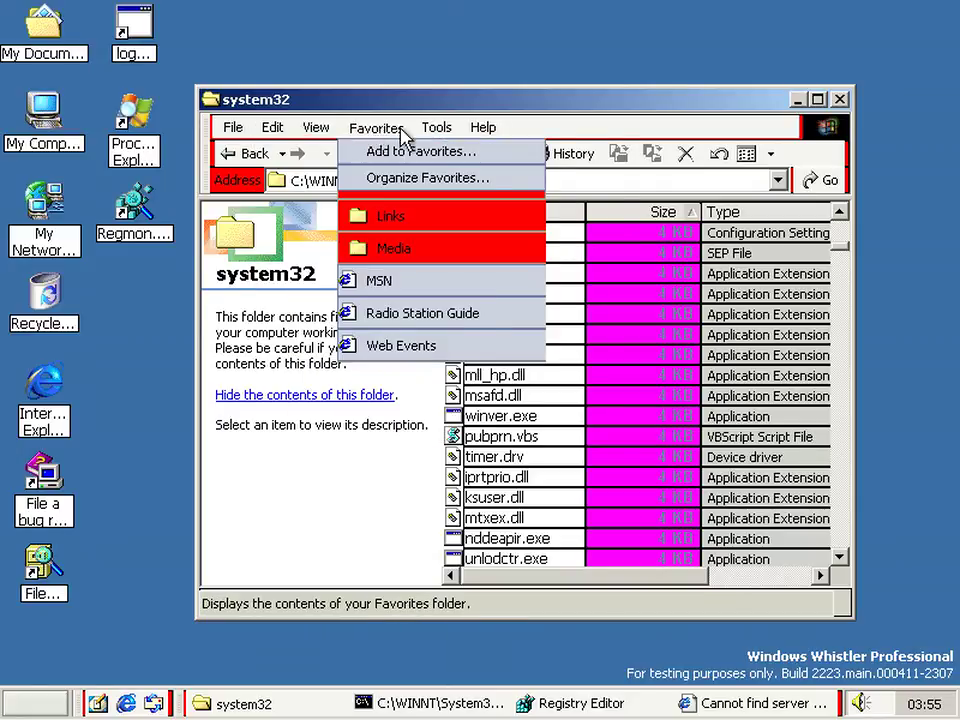
{"action": "mouse_move", "coordinate": [423, 136]}
{"action": "mouse_move", "coordinate": [388, 132]}
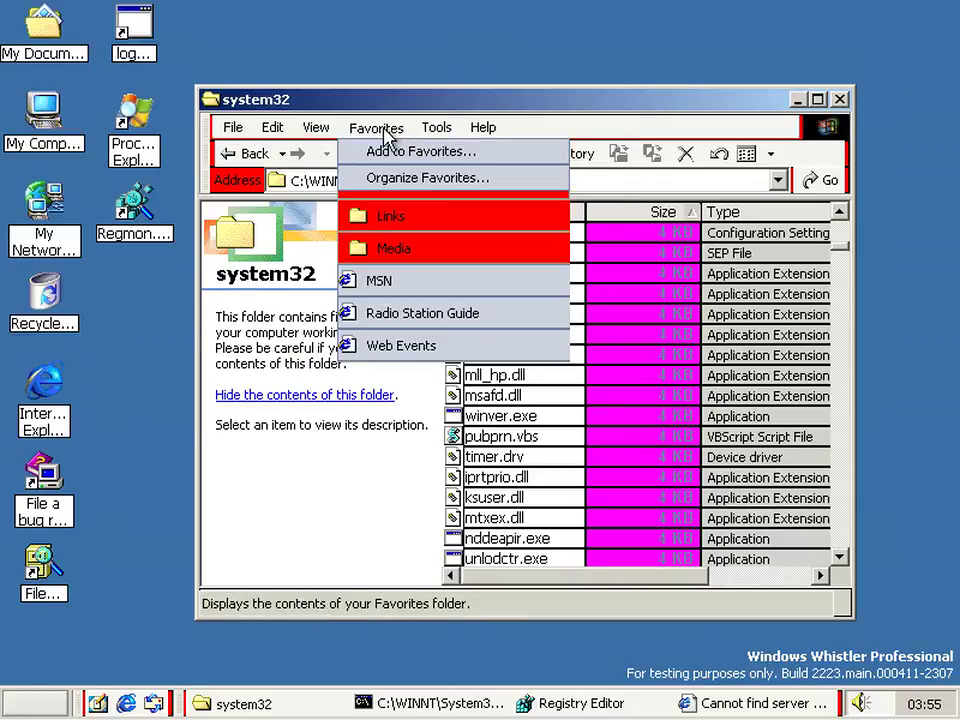
- Dismiss the menus, then minimise and restore the system32 window
{"action": "left_click", "coordinate": [311, 110]}
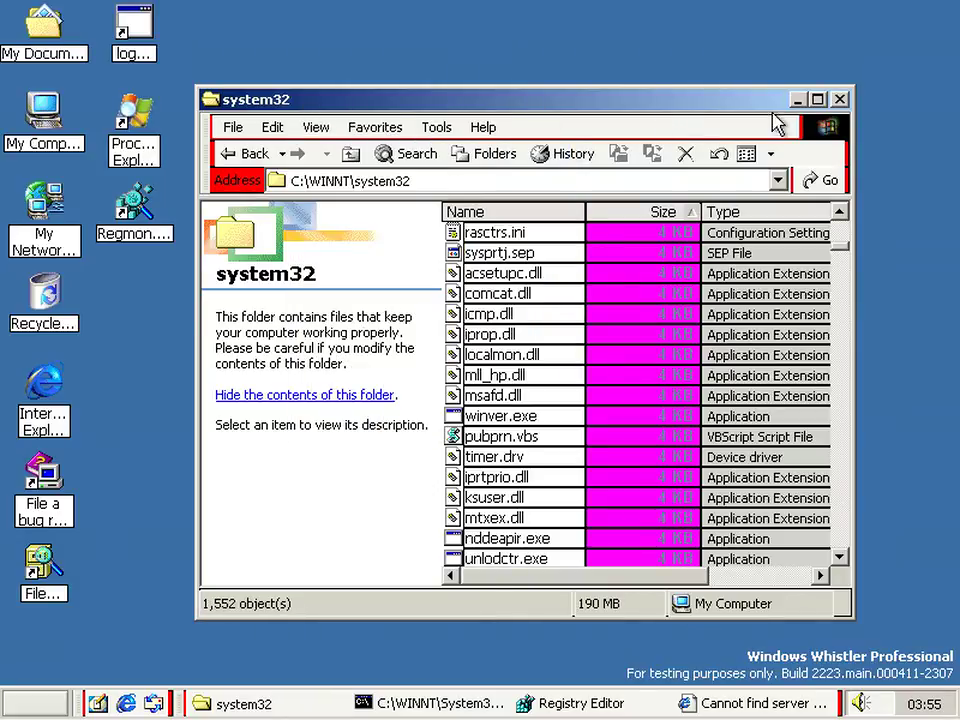
{"action": "left_click", "coordinate": [799, 100]}
{"action": "left_click", "coordinate": [224, 704]}
- Close the system32 window and end the Explorer.exe process from Task Manager, then minimise it
{"action": "left_click", "coordinate": [840, 101]}
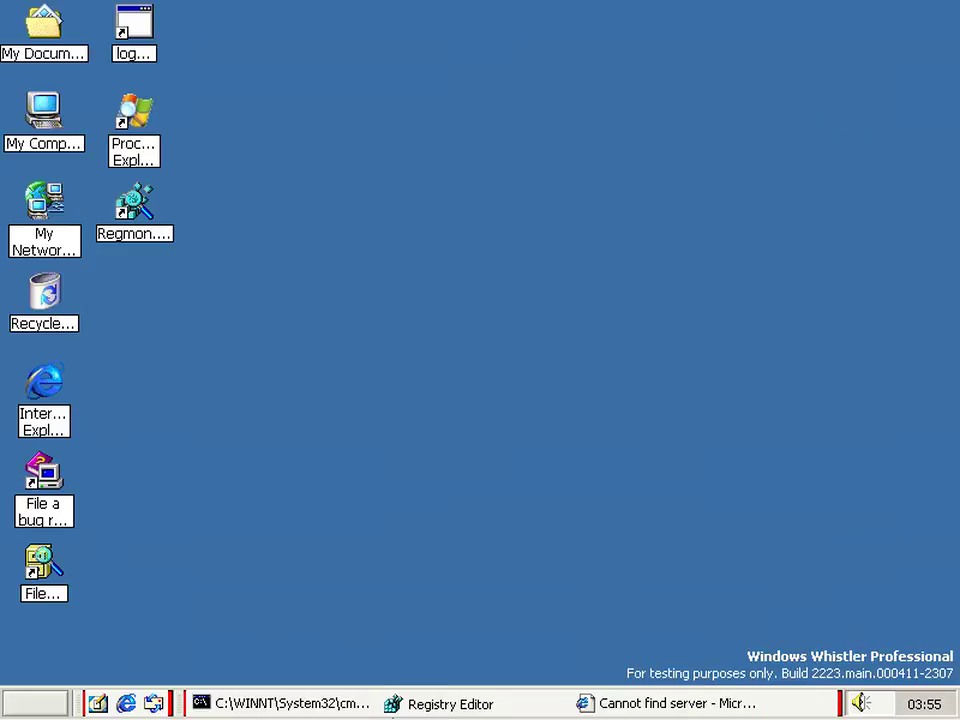
{"action": "right_click", "coordinate": [792, 711]}
{"action": "left_click", "coordinate": [762, 662]}
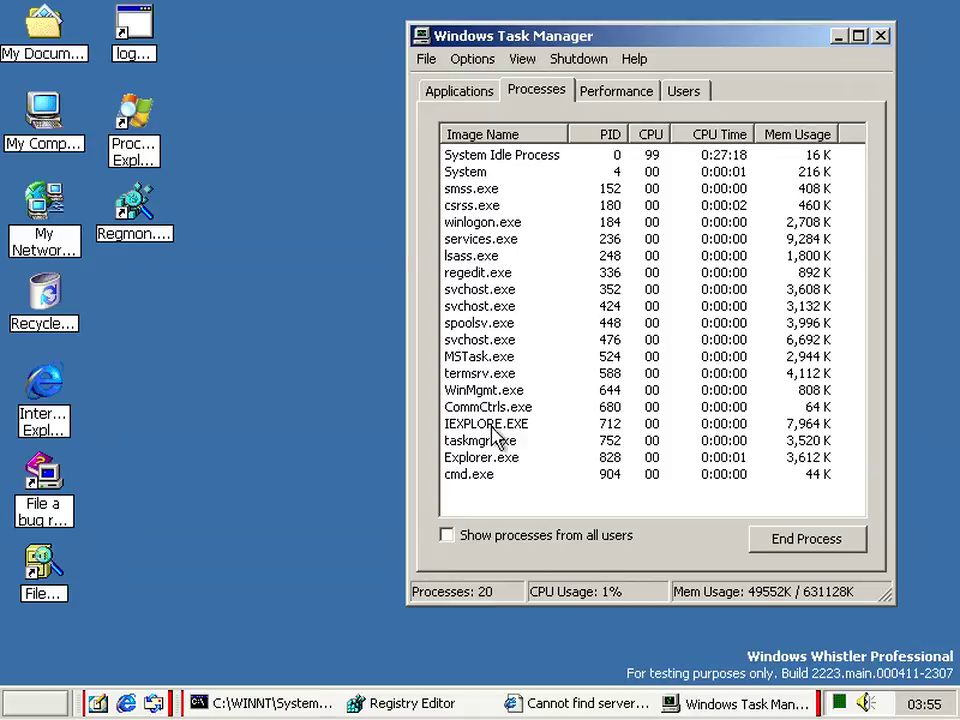
{"action": "left_click", "coordinate": [497, 476]}
{"action": "left_click", "coordinate": [495, 456]}
{"action": "right_click", "coordinate": [497, 457]}
{"action": "left_click", "coordinate": [524, 474]}
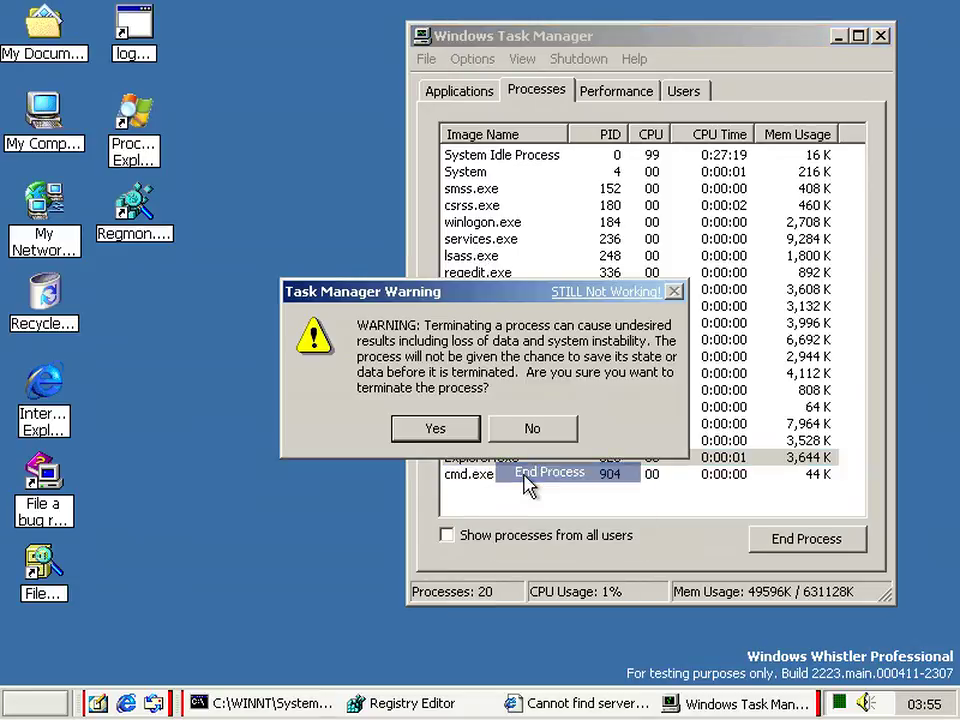
{"action": "key", "text": "Return"}
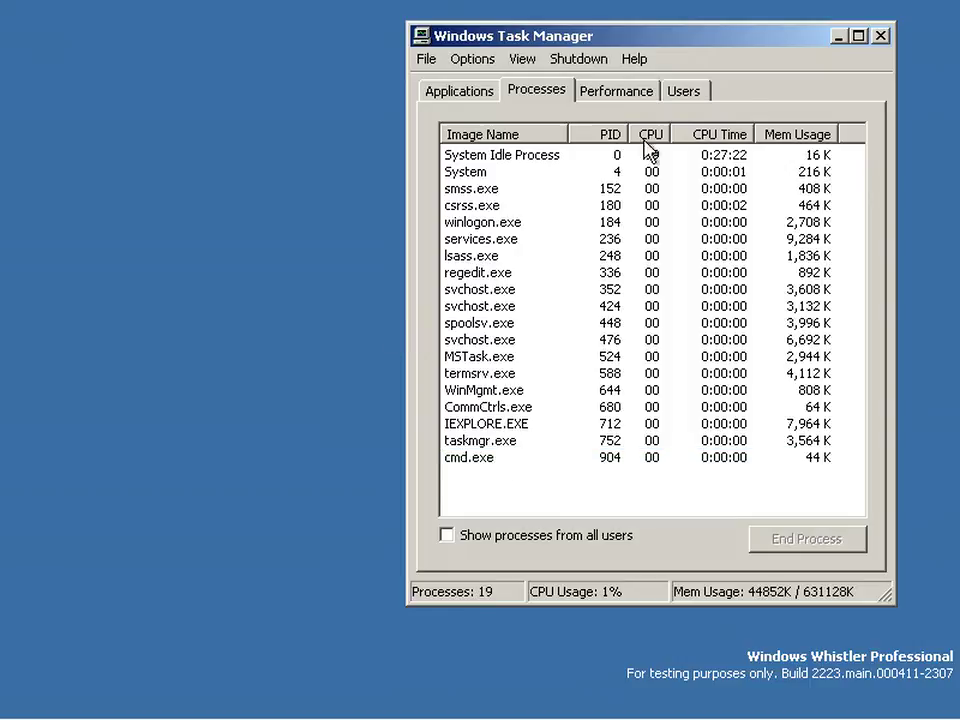
{"action": "left_click", "coordinate": [837, 37]}
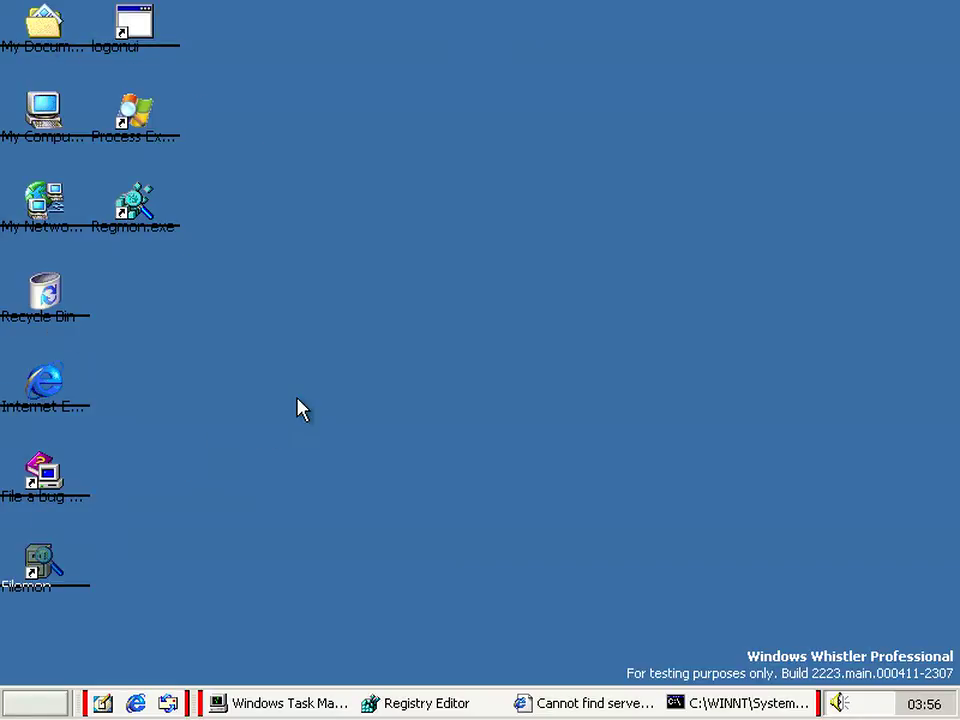
- Browse the Start menu's Settings, Documents and Programs > Accessories submenus, then dismiss it
{"action": "left_click", "coordinate": [58, 700]}
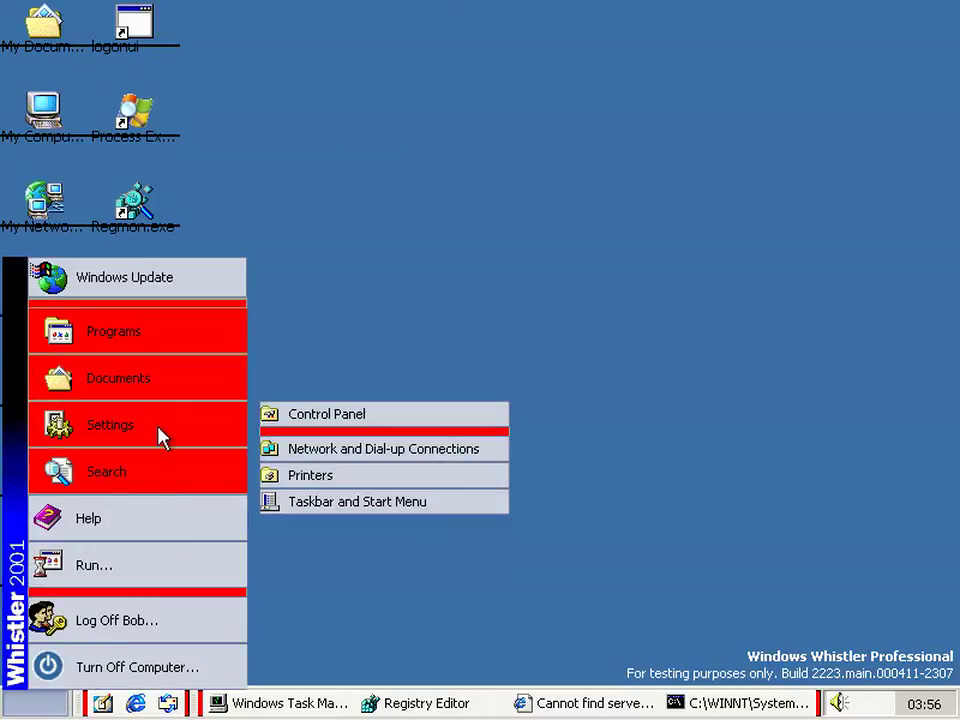
{"action": "mouse_move", "coordinate": [163, 387]}
{"action": "mouse_move", "coordinate": [163, 335]}
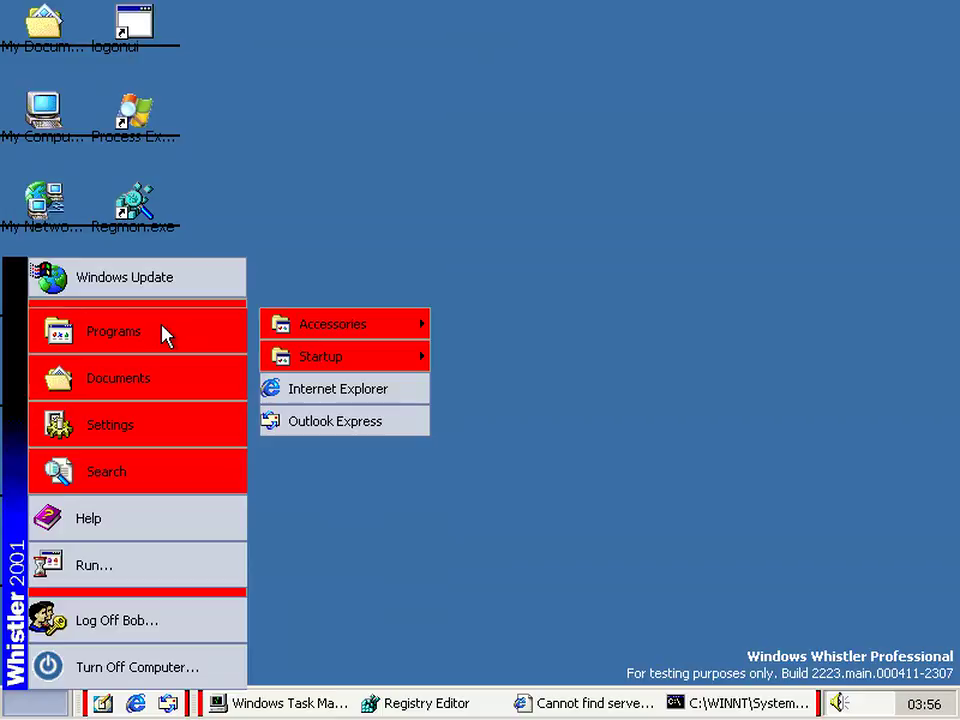
{"action": "mouse_move", "coordinate": [340, 333]}
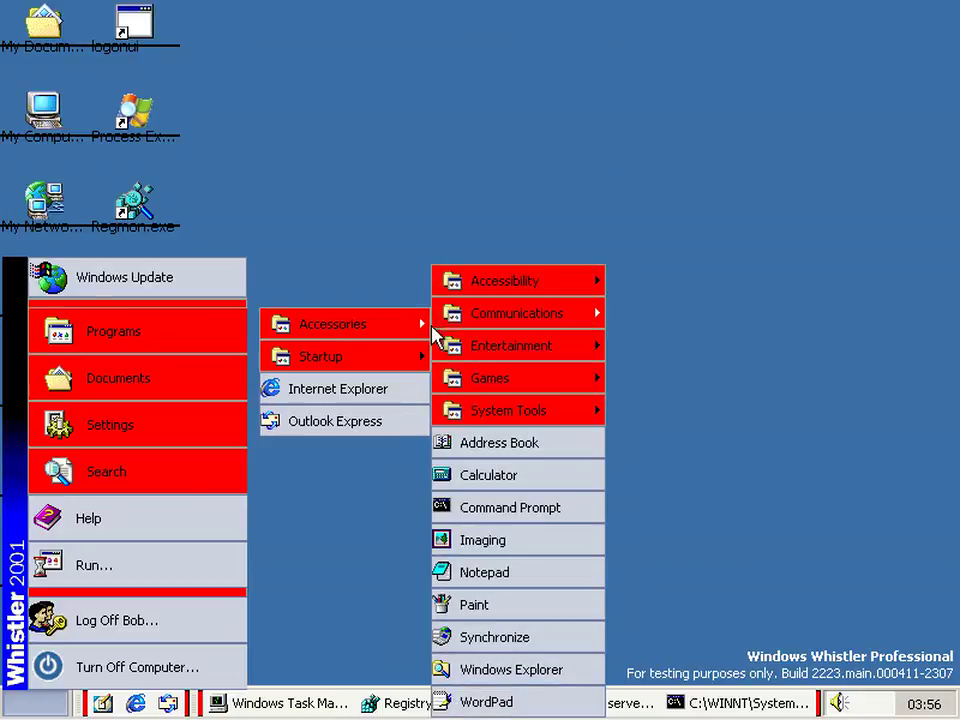
{"action": "left_click", "coordinate": [418, 237]}
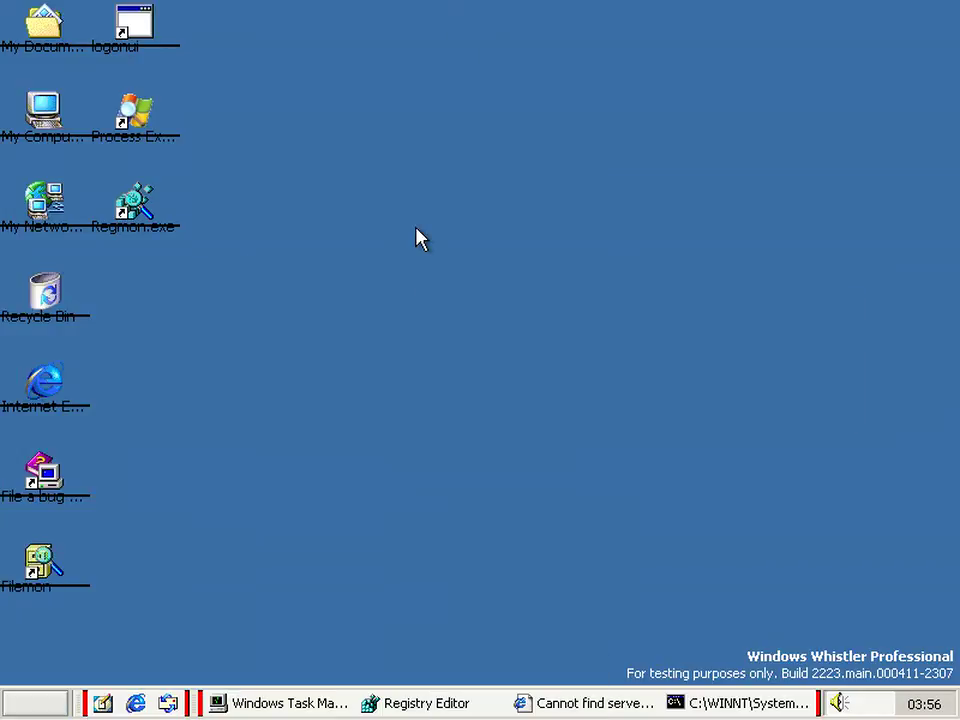
- Open My Computer, view Help > About Windows showing build 2223, and close it with OK
{"action": "double_click", "coordinate": [38, 100]}
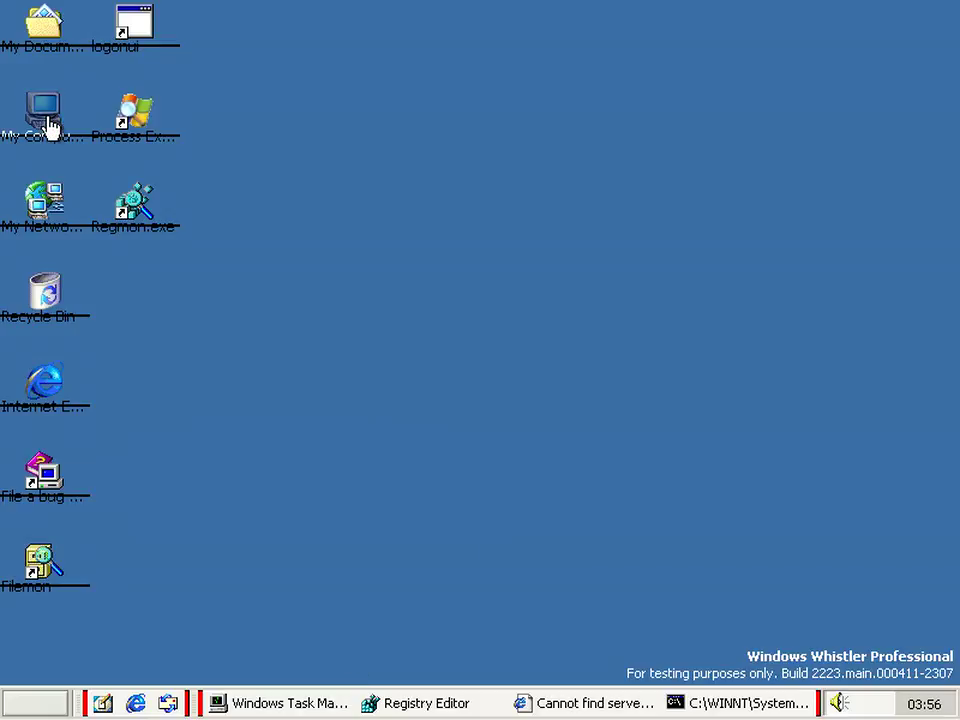
{"action": "left_click_drag", "start_coordinate": [405, 100], "coordinate": [438, 94]}
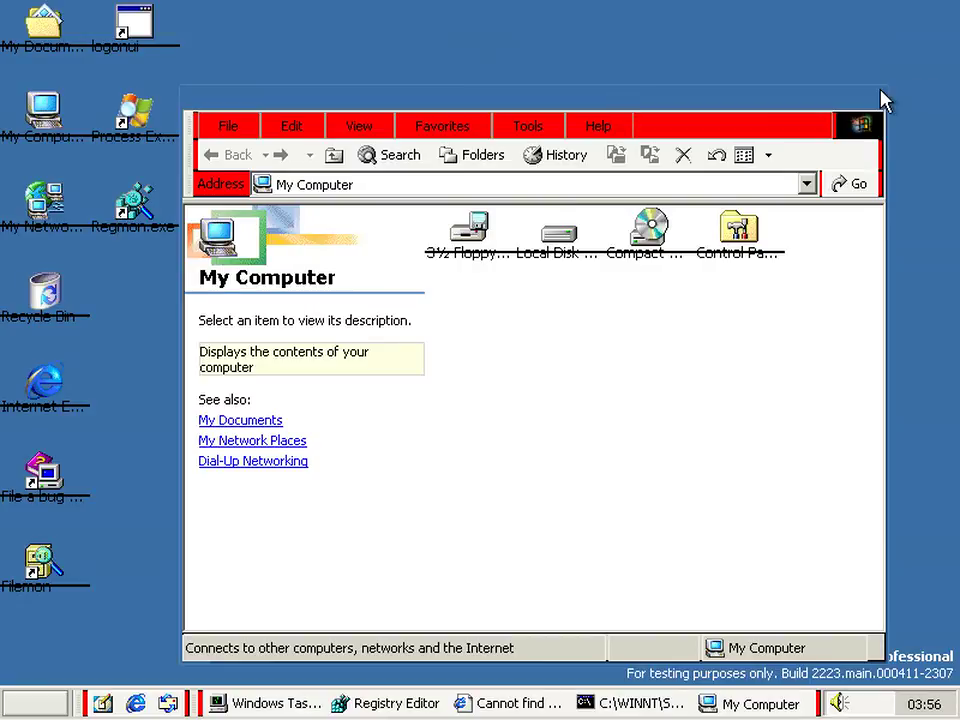
{"action": "left_click", "coordinate": [594, 127]}
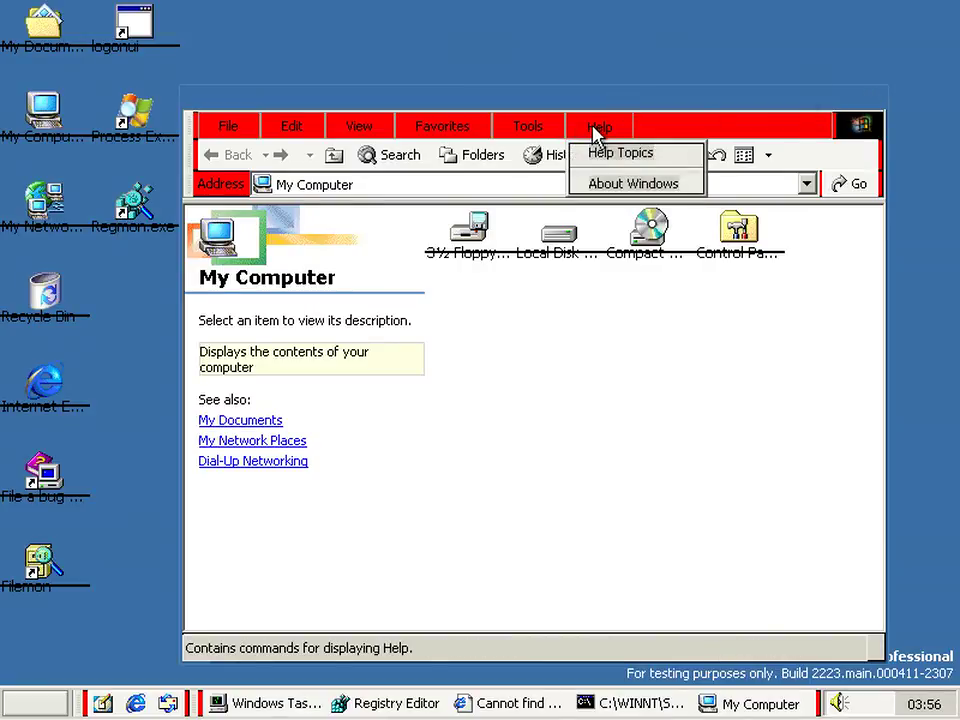
{"action": "left_click", "coordinate": [628, 184]}
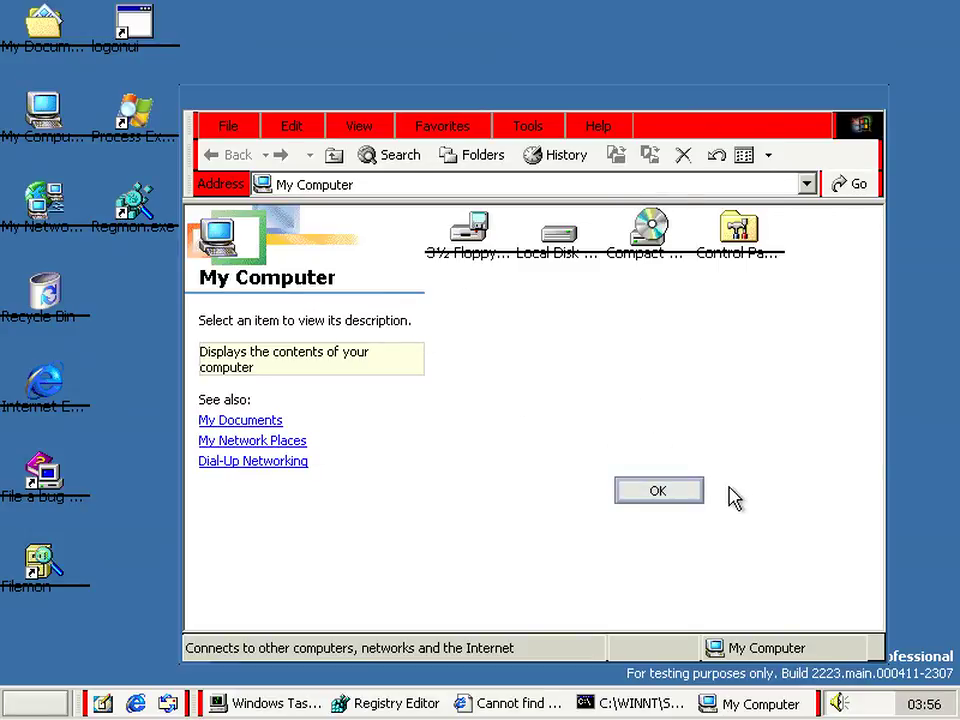
{"action": "left_click", "coordinate": [650, 493]}
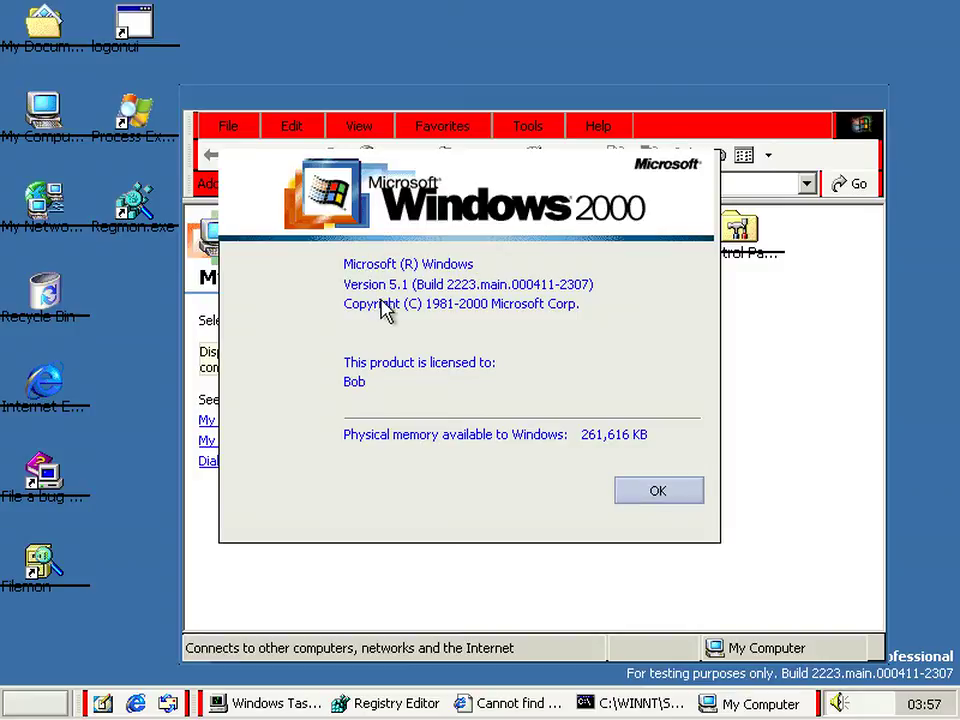
{"action": "left_click", "coordinate": [634, 496]}
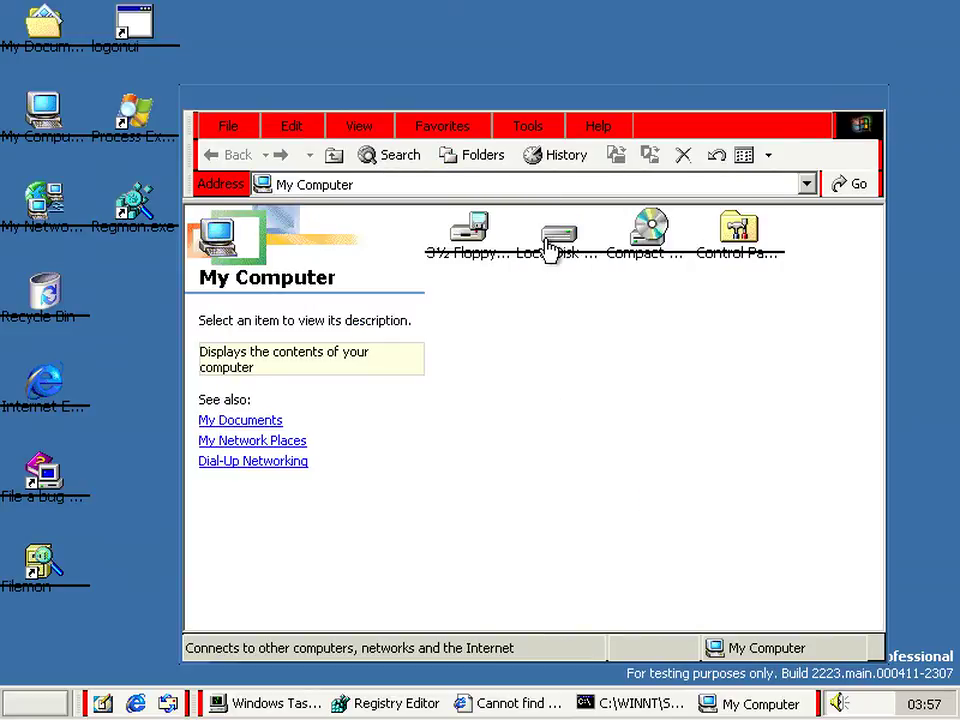
- Open Local Disk (C:) Properties, cancel it, and answer No to the Explorer crash report
{"action": "right_click", "coordinate": [549, 248]}
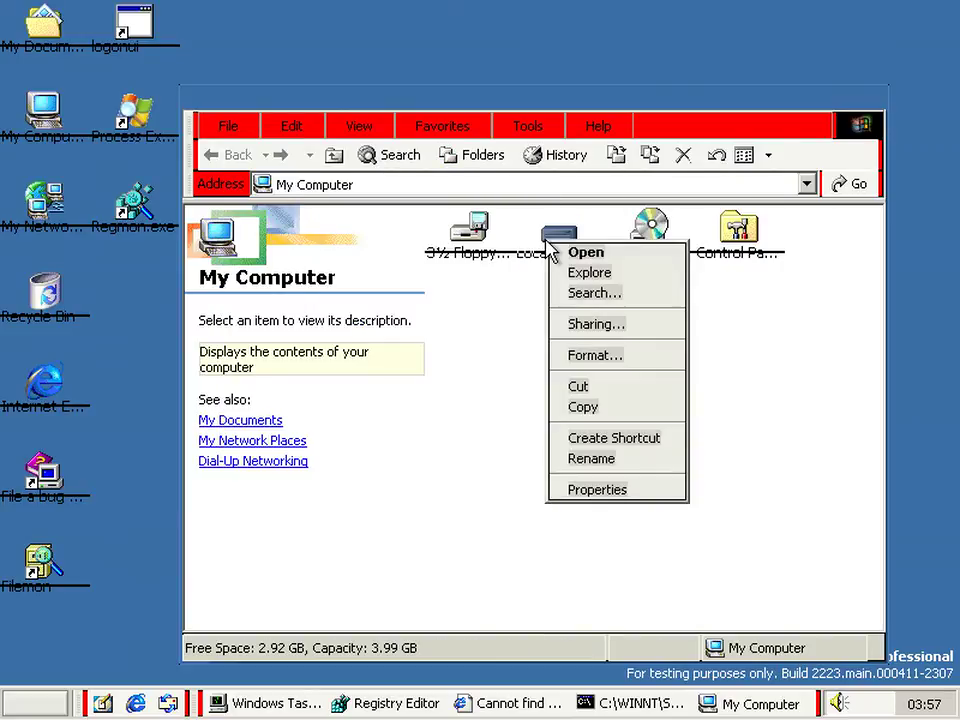
{"action": "left_click", "coordinate": [582, 491]}
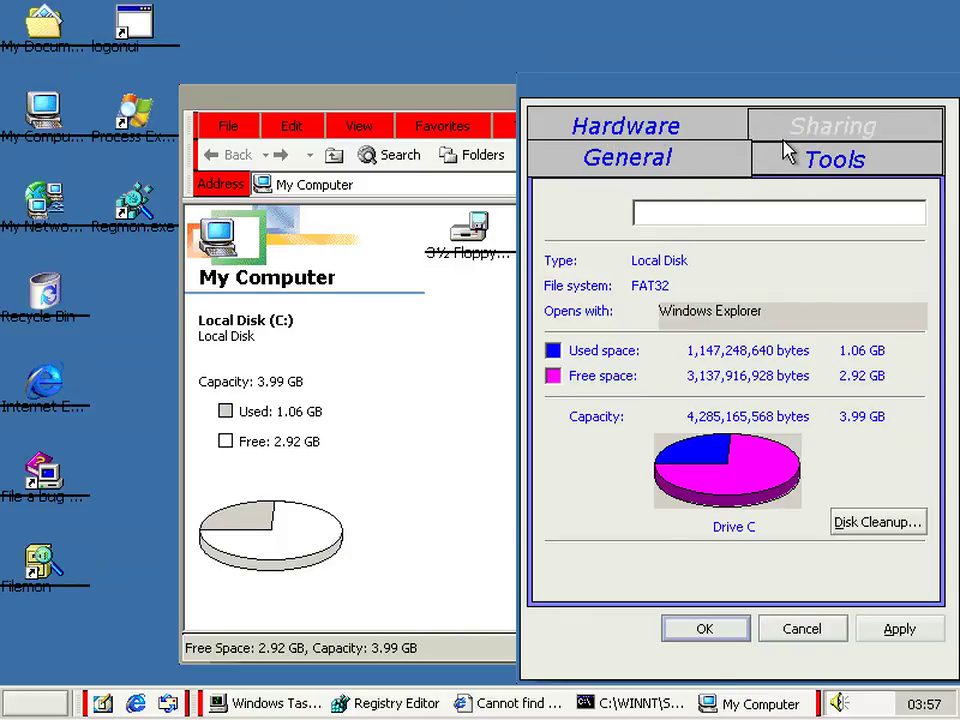
{"action": "left_click", "coordinate": [803, 648]}
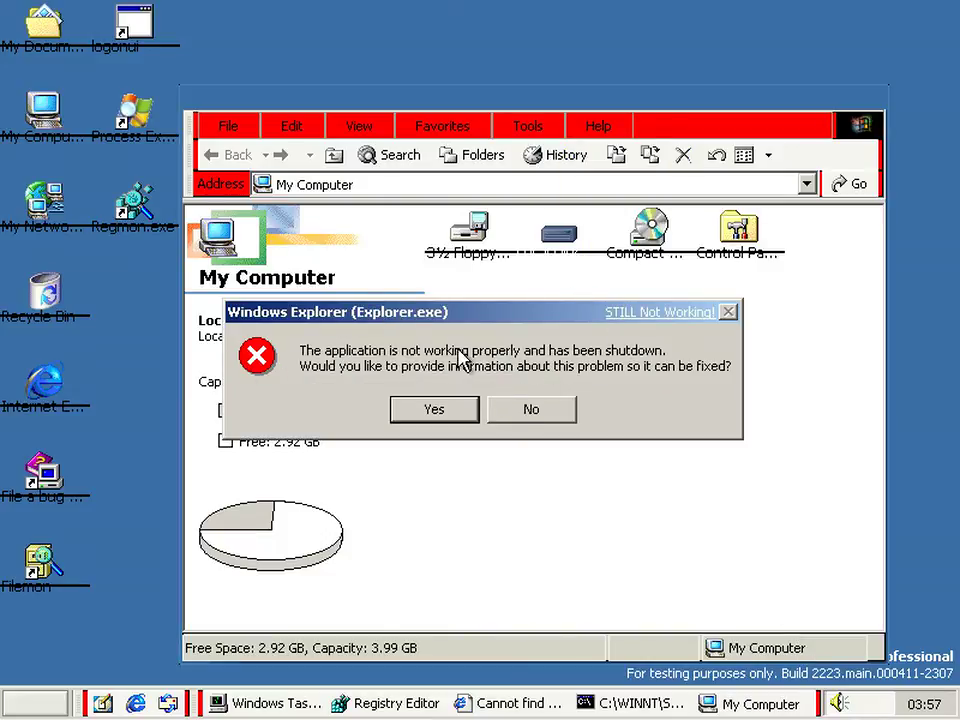
{"action": "left_click", "coordinate": [535, 414]}
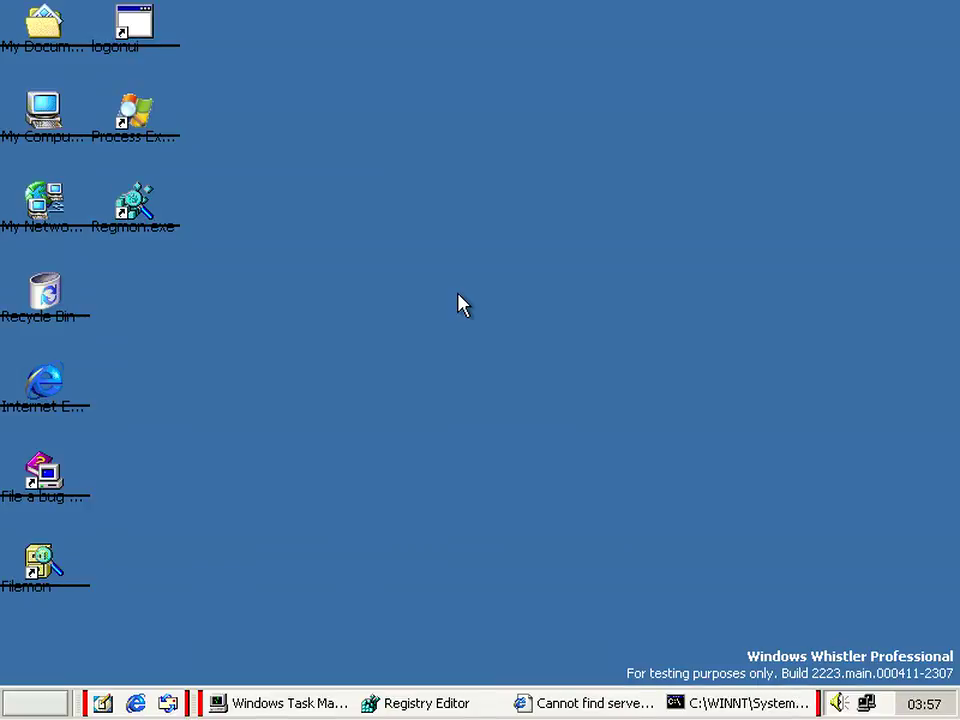
- Open My Computer > Local Disk (C:) and bring up the bits folder's Properties
{"action": "double_click", "coordinate": [44, 125]}
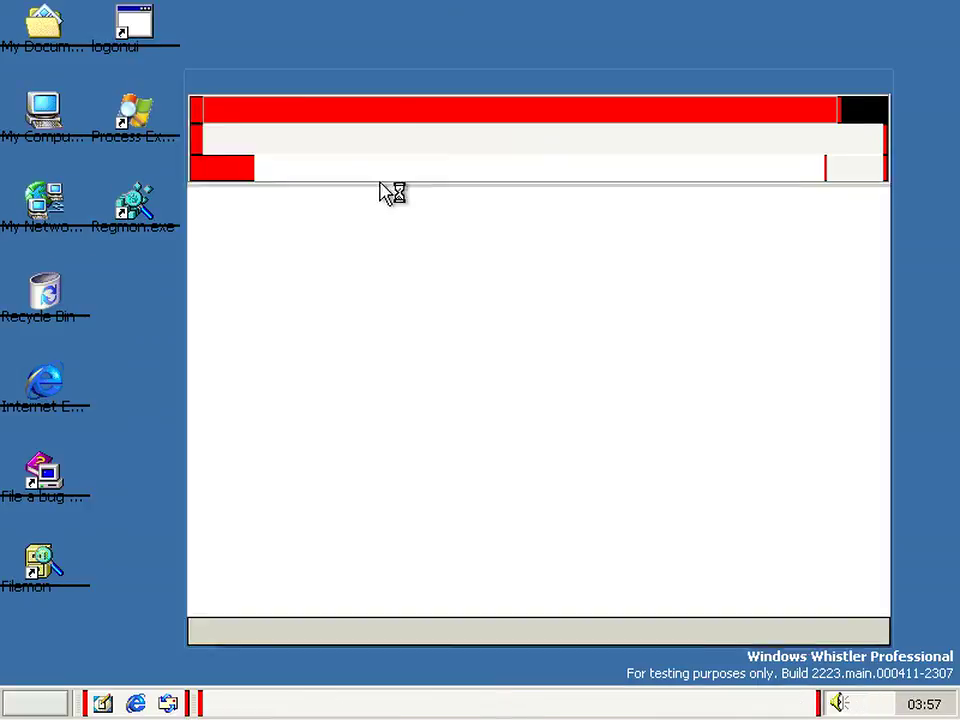
{"action": "double_click", "coordinate": [566, 228]}
{"action": "right_click", "coordinate": [469, 224]}
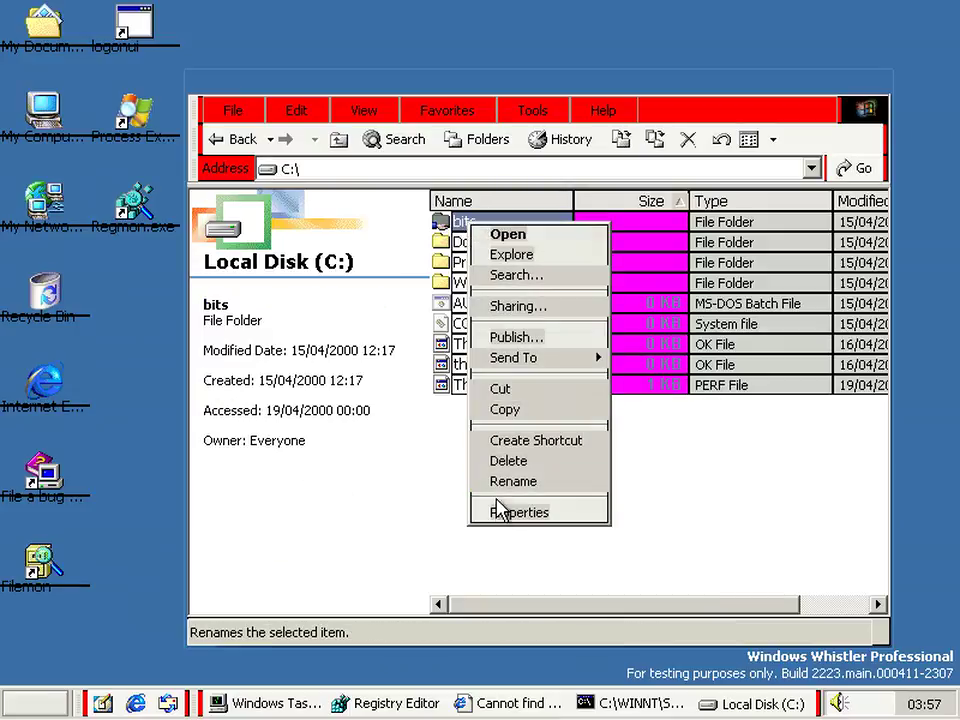
{"action": "left_click", "coordinate": [503, 512]}
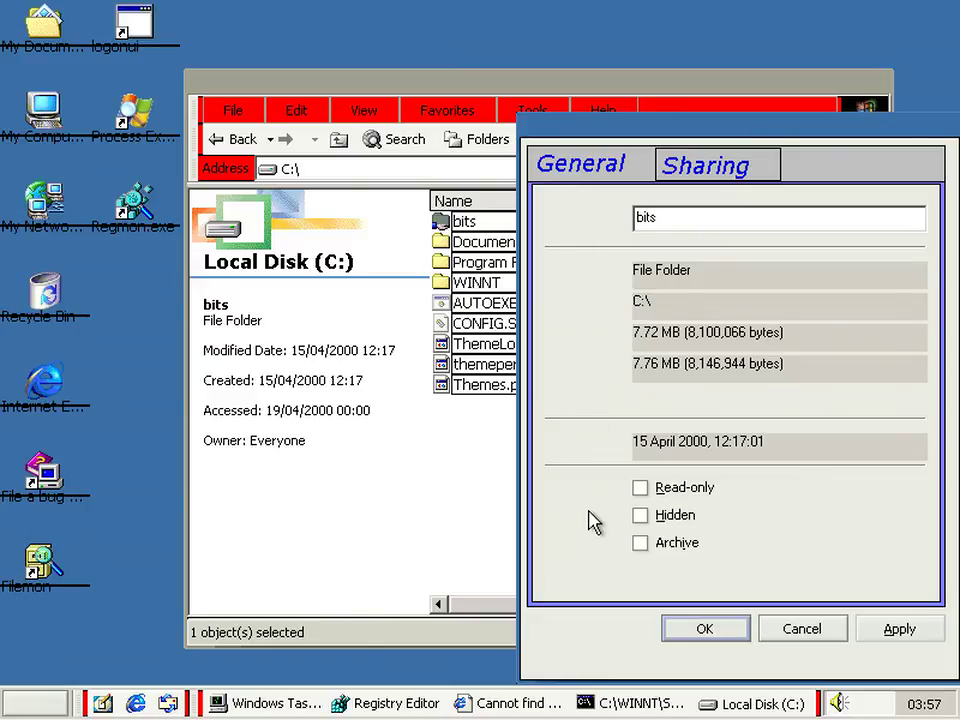
- On the Sharing tab, toggle bits to not shared and back, then open and move Share Permissions
{"action": "left_click", "coordinate": [760, 176]}
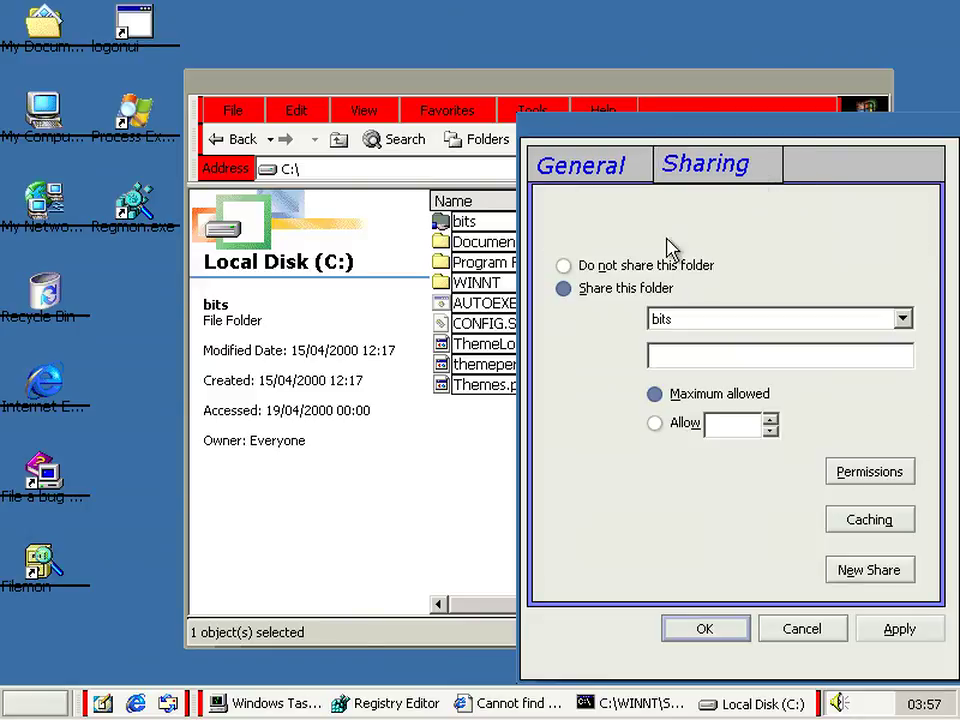
{"action": "left_click", "coordinate": [625, 268]}
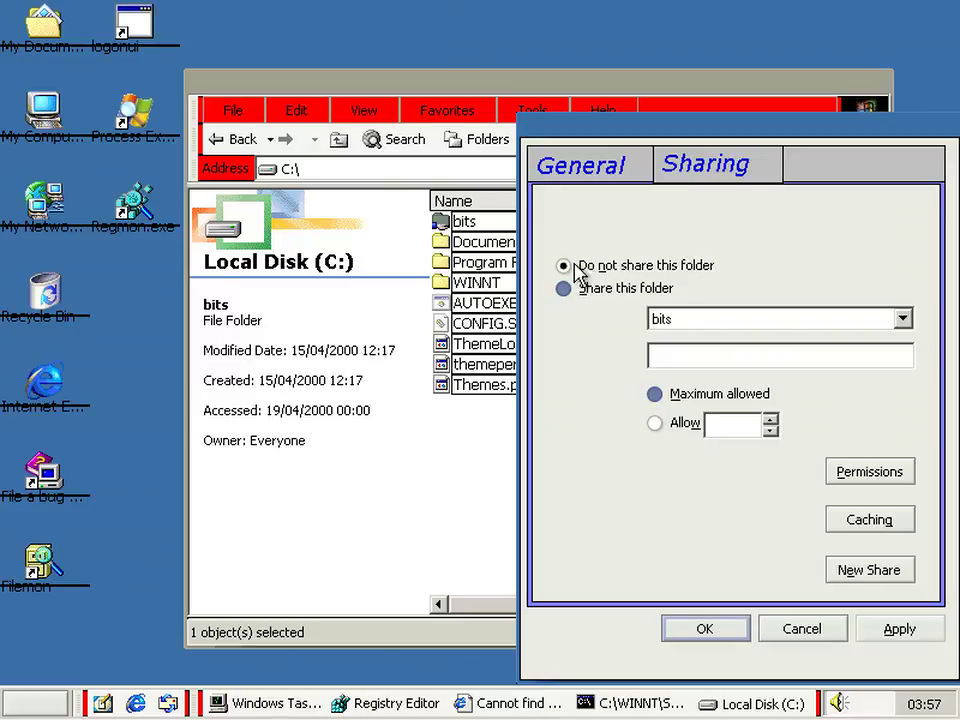
{"action": "left_click", "coordinate": [600, 290]}
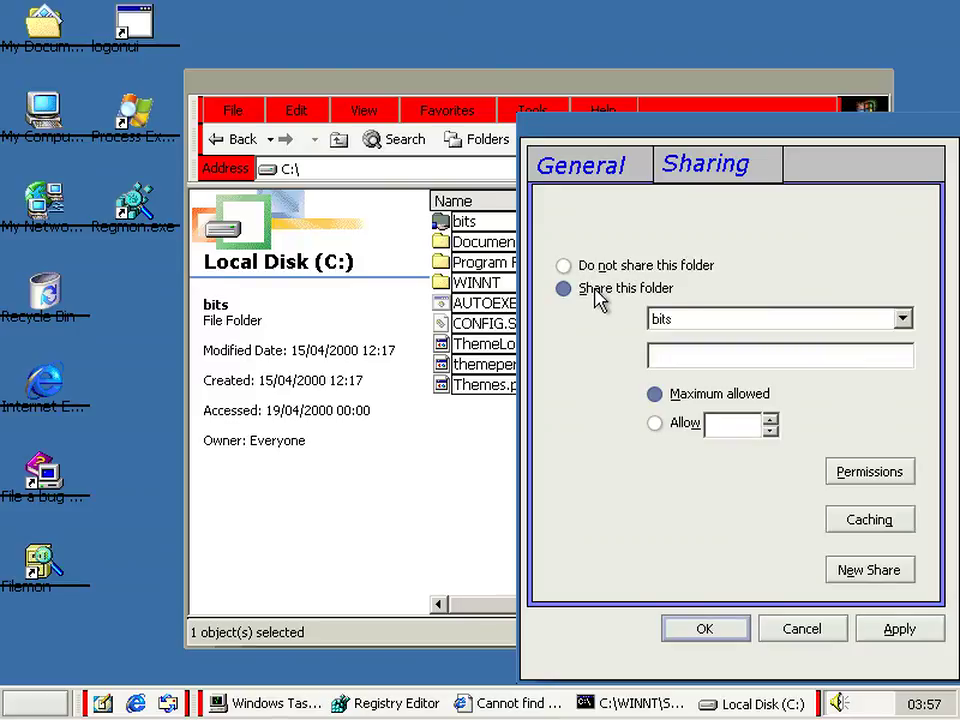
{"action": "left_click", "coordinate": [838, 474]}
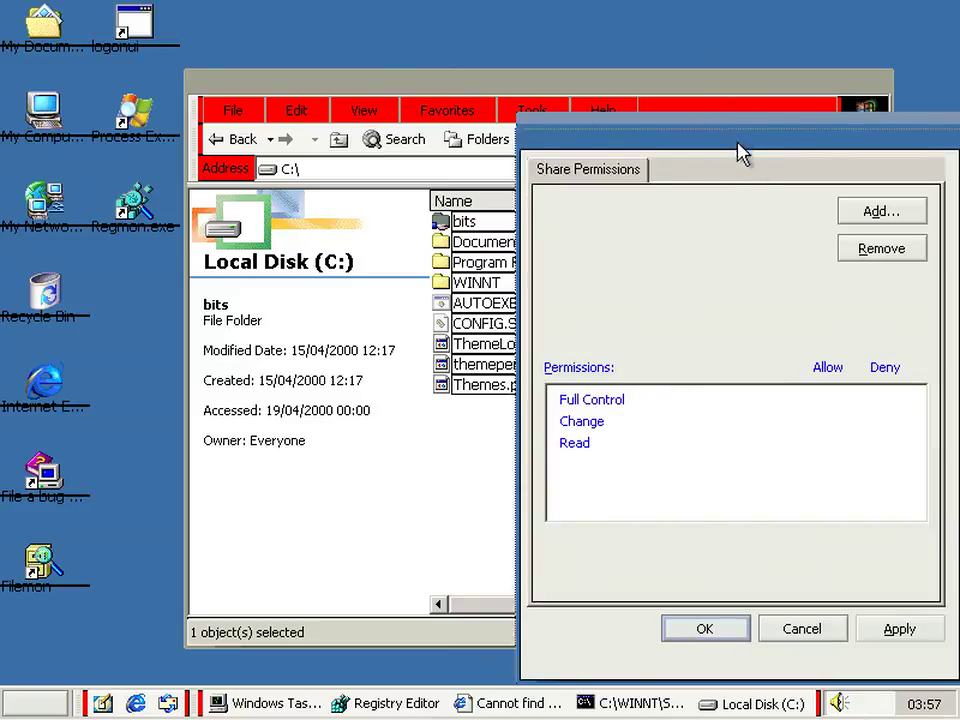
{"action": "left_click_drag", "start_coordinate": [706, 124], "coordinate": [678, 160]}
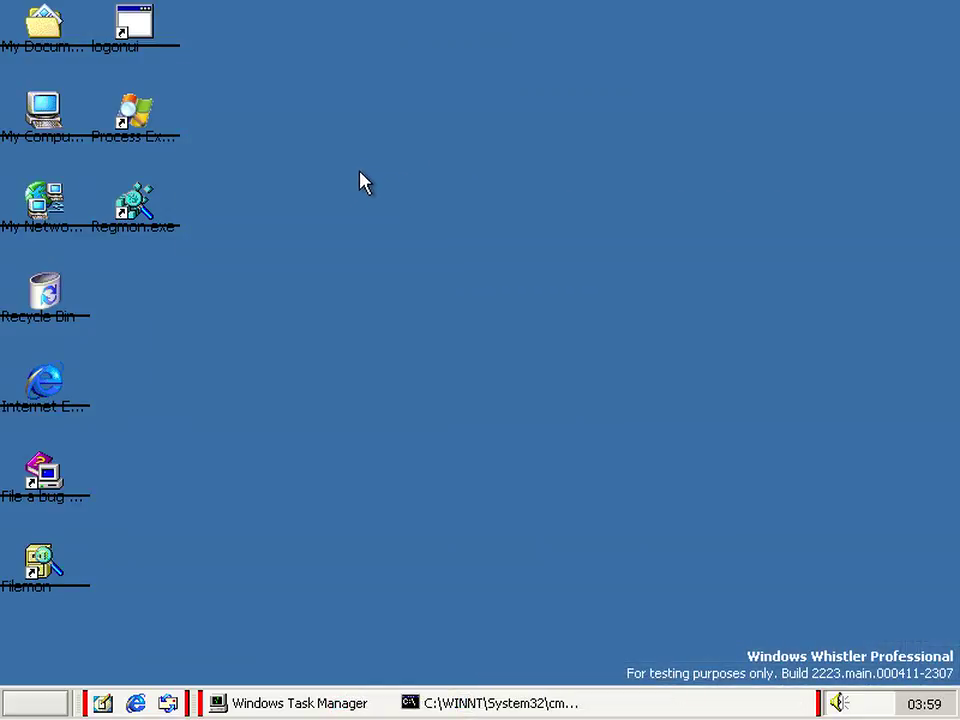
- Look at the desktop's Active Desktop submenu, then start logging off and cancel it
{"action": "right_click", "coordinate": [363, 182]}
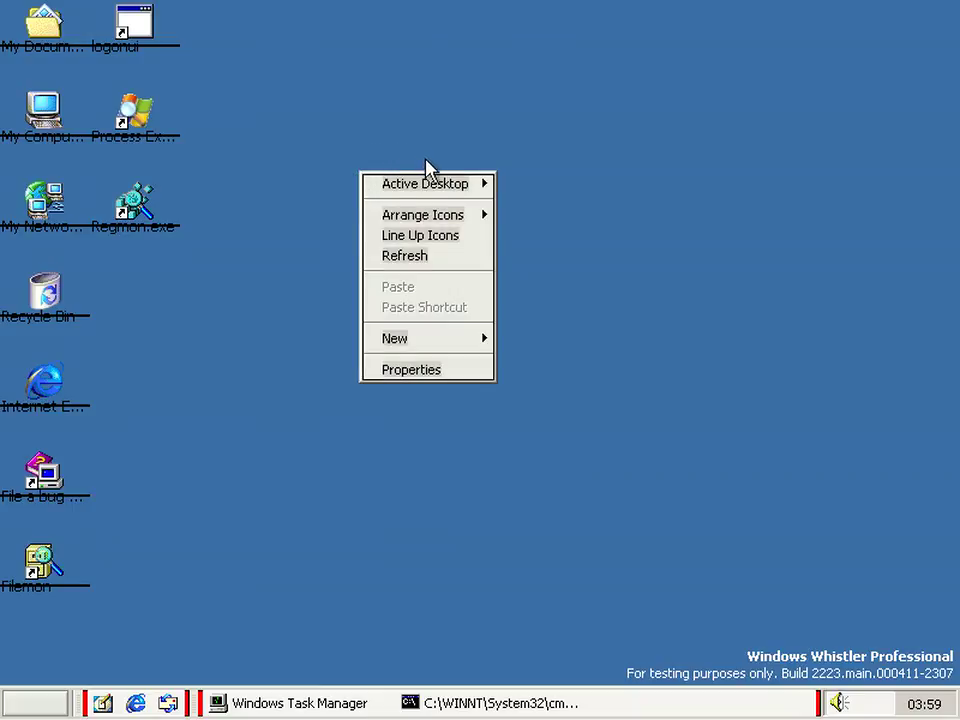
{"action": "mouse_move", "coordinate": [435, 188]}
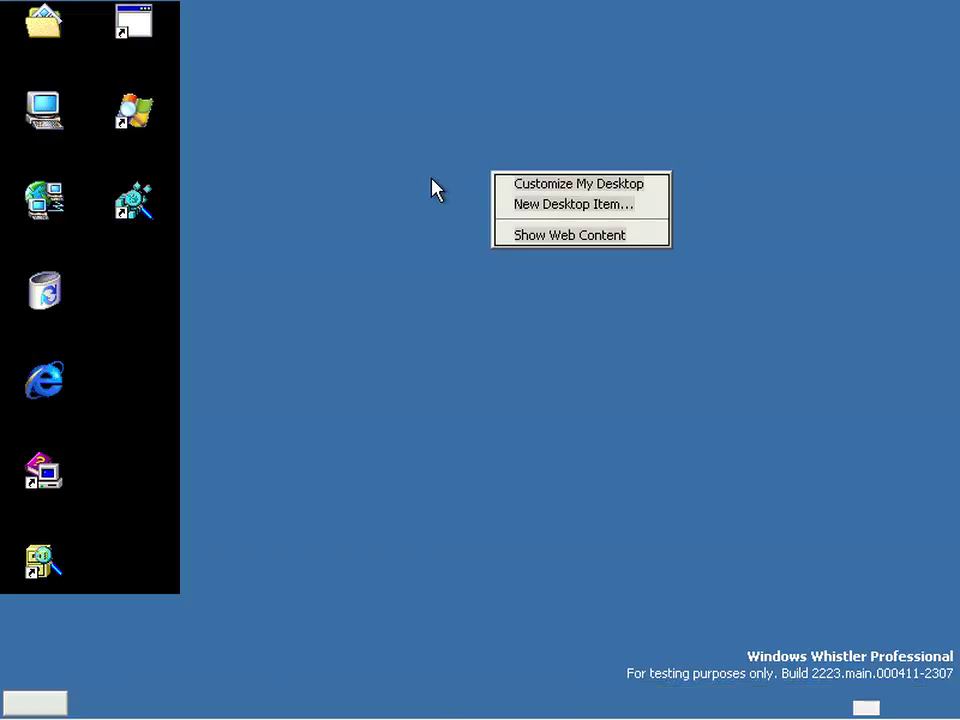
{"action": "left_click", "coordinate": [313, 172]}
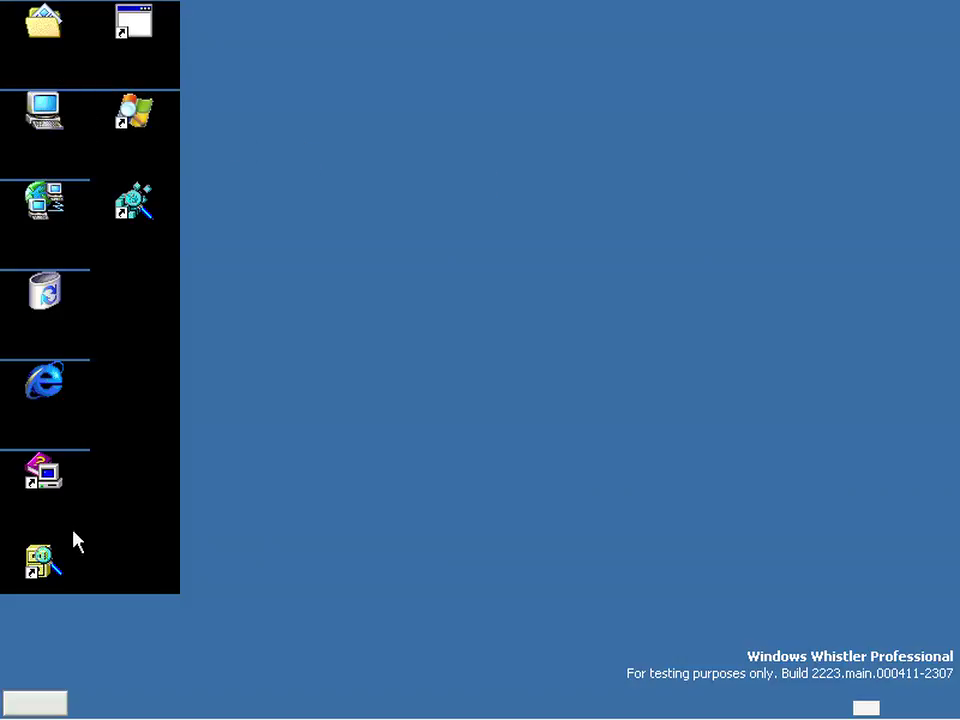
{"action": "left_click", "coordinate": [36, 703]}
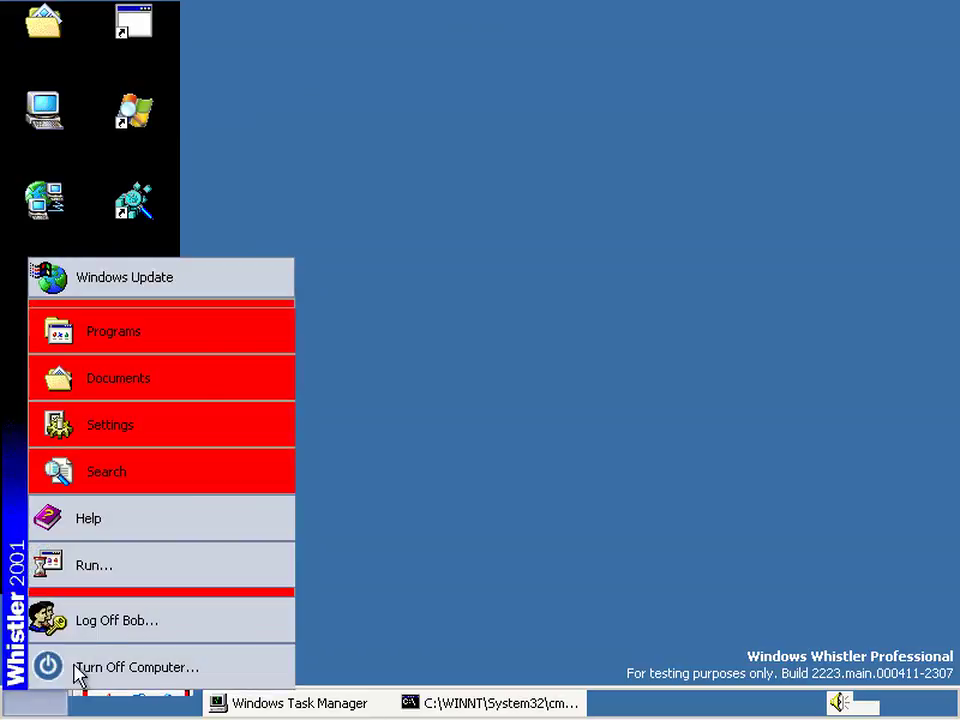
{"action": "left_click", "coordinate": [113, 628]}
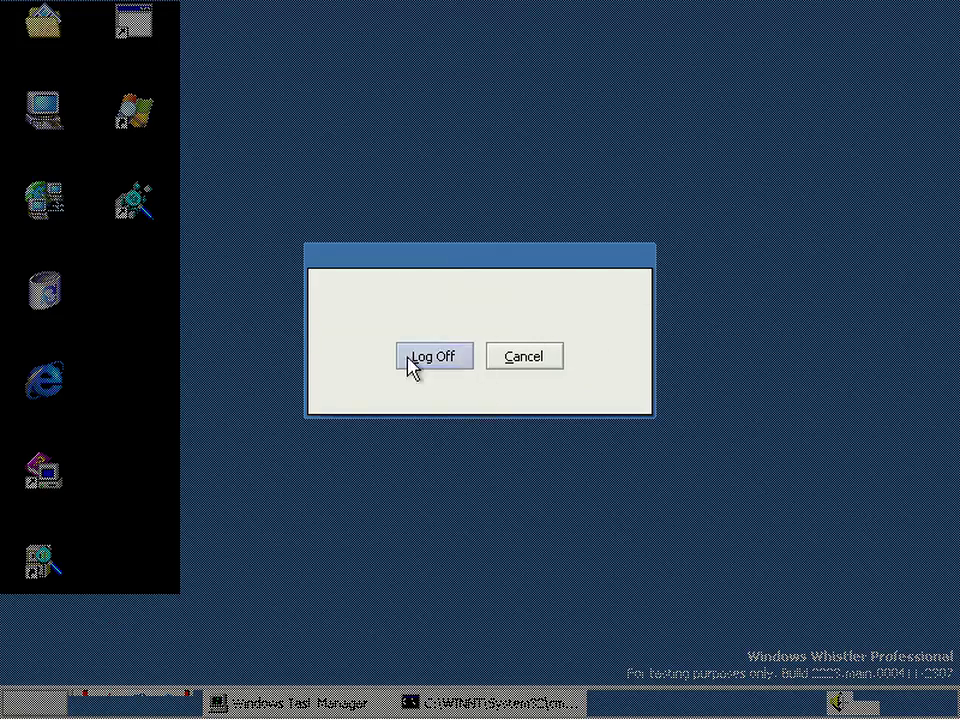
{"action": "left_click", "coordinate": [517, 362]}
- Restart Windows from Start > Turn Off Computer
{"action": "left_click", "coordinate": [43, 705]}
{"action": "left_click", "coordinate": [104, 672]}
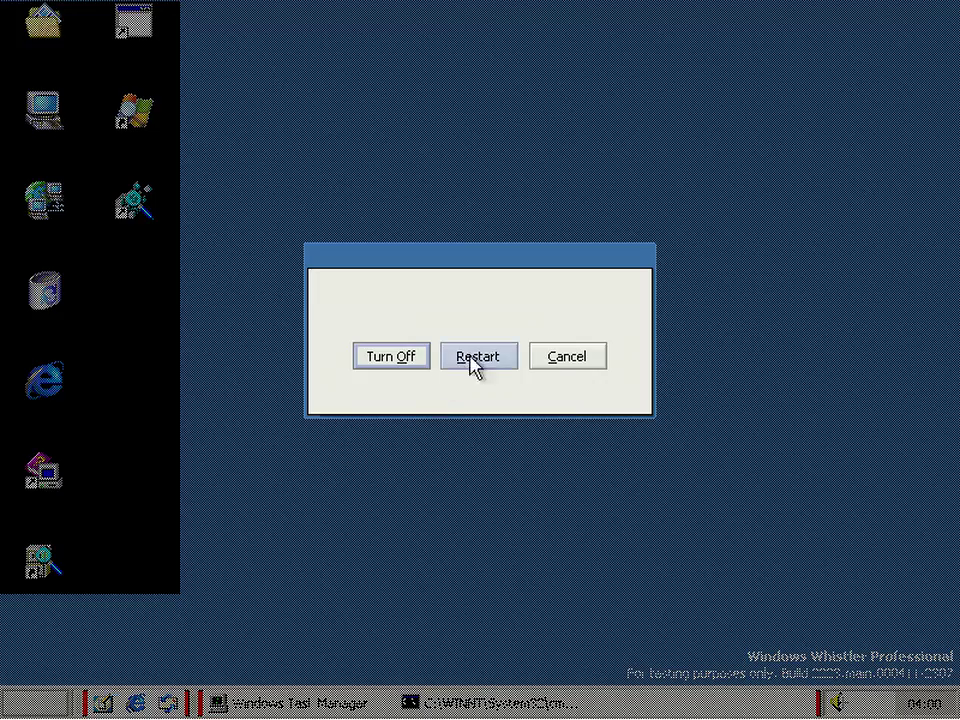
{"action": "left_click", "coordinate": [366, 364]}
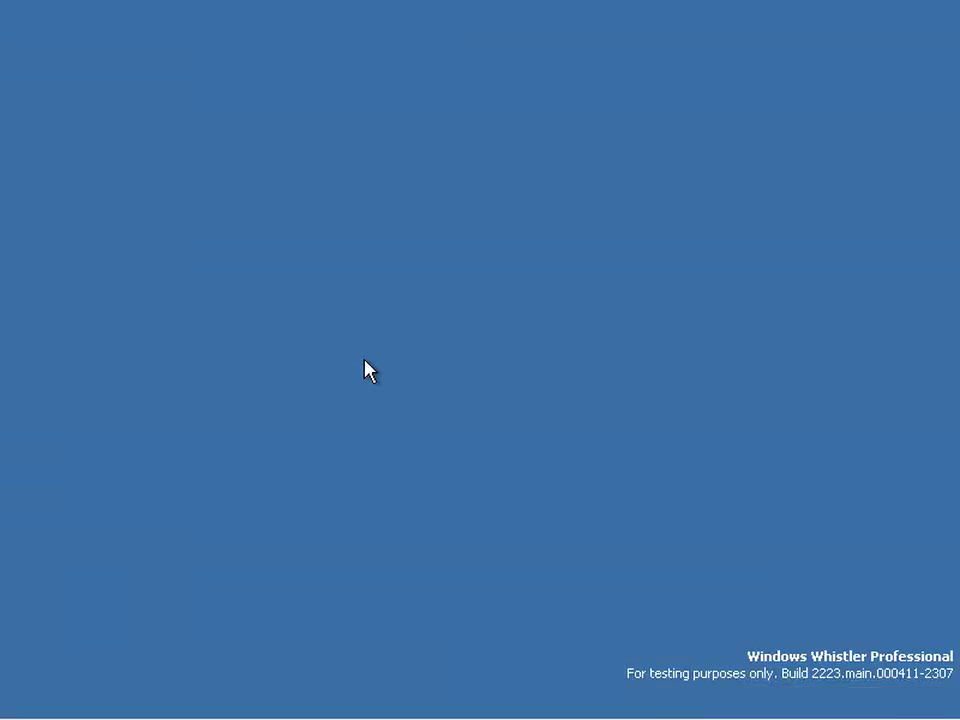